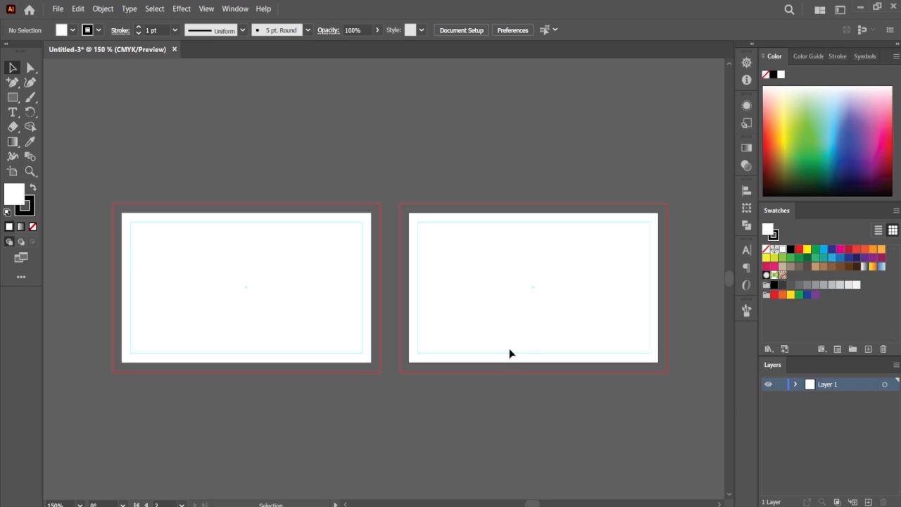
pyautogui.scroll(-1, 729, 286)
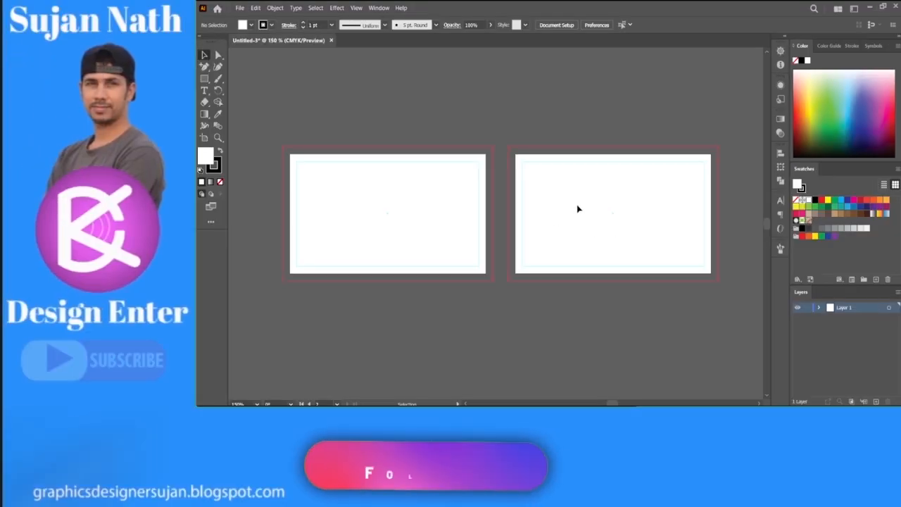
pyautogui.hotkey('ctrl', '+')
pyautogui.press('space')
pyautogui.moveTo(463, 223); pyautogui.dragTo(477, 242)
pyautogui.hotkey('ctrl', '-')
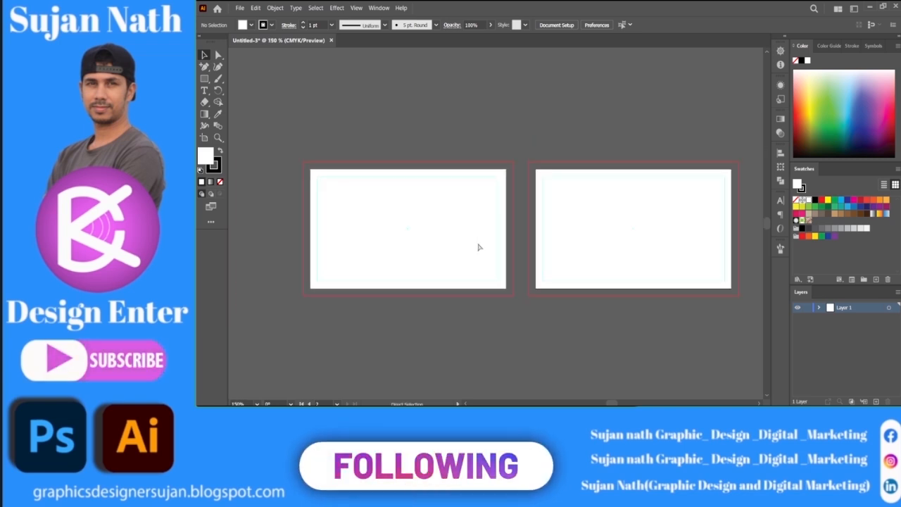
# Paste the dark grey and red colour sample rectangles and place them just above the first artboard.
pyautogui.hotkey('ctrl', '+')
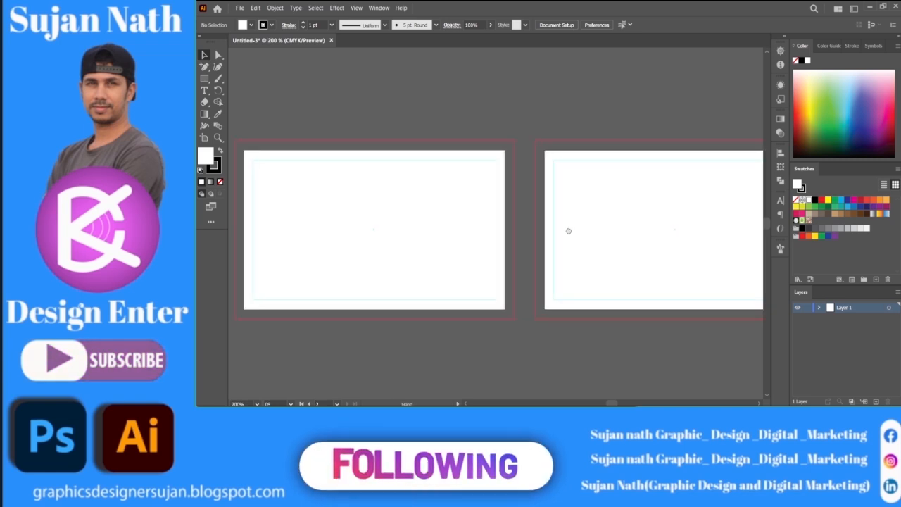
pyautogui.moveTo(488, 224); pyautogui.dragTo(532, 223)
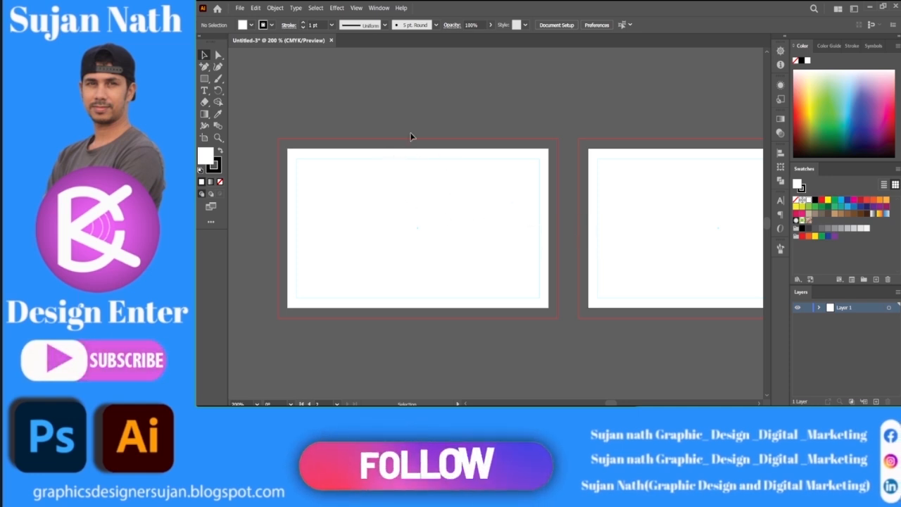
pyautogui.hotkey('ctrl', 'v')
pyautogui.moveTo(527, 237); pyautogui.dragTo(445, 114)
pyautogui.moveTo(523, 117); pyautogui.dragTo(533, 147)
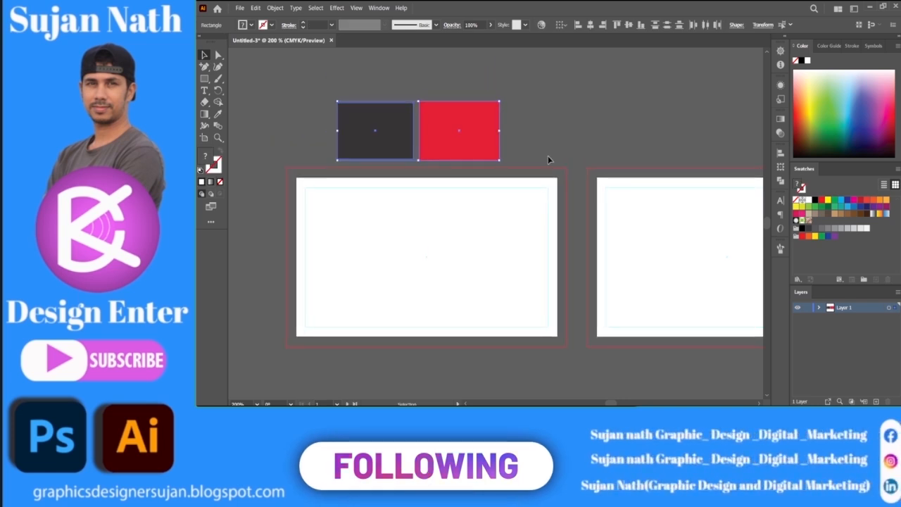
pyautogui.click(542, 160)
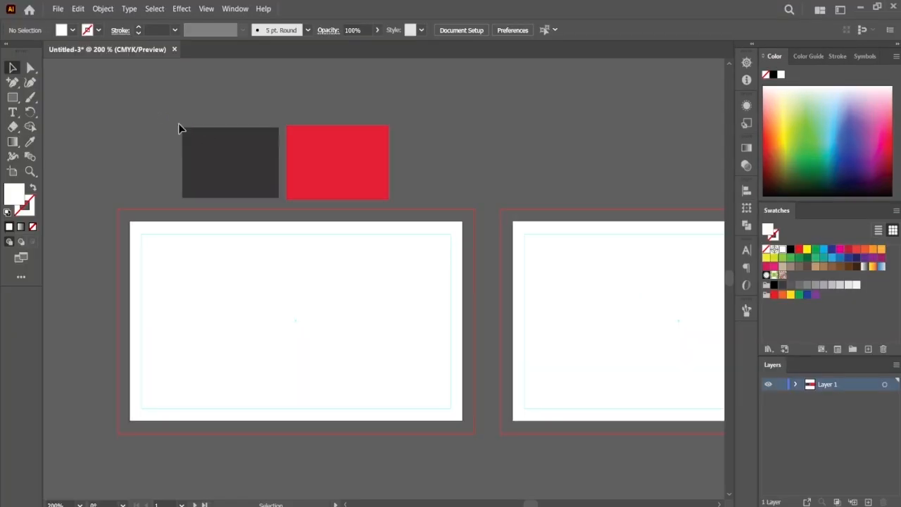
pyautogui.moveTo(335, 103); pyautogui.dragTo(504, 143)
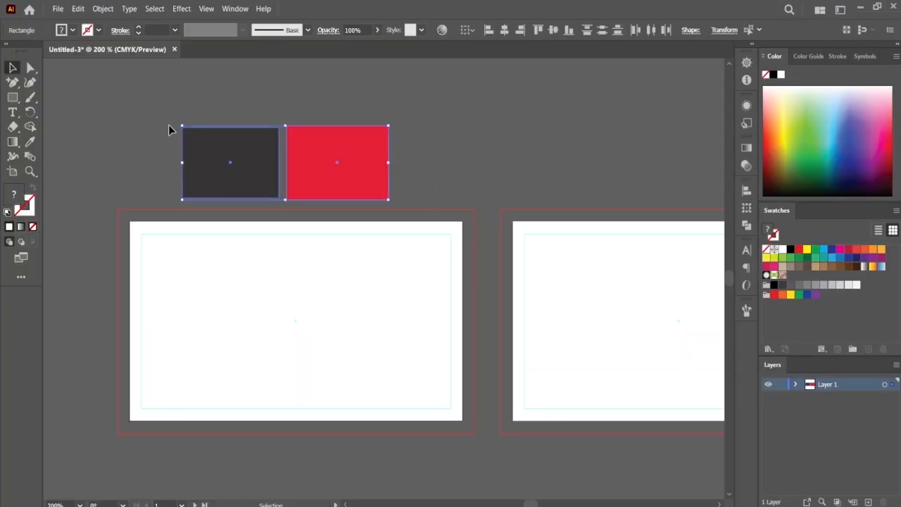
pyautogui.click(436, 141)
pyautogui.moveTo(163, 96); pyautogui.dragTo(349, 162)
pyautogui.moveTo(434, 173); pyautogui.dragTo(449, 163)
pyautogui.click(451, 156)
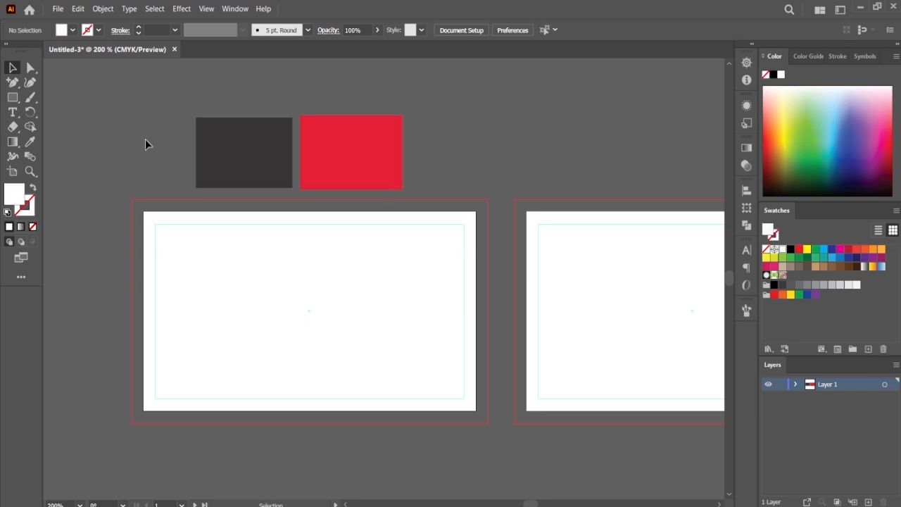
# Add a new layer above Layer 1 and try out Layer 1's visibility and lock settings, leaving it visible and unlocked.
pyautogui.click(868, 502)
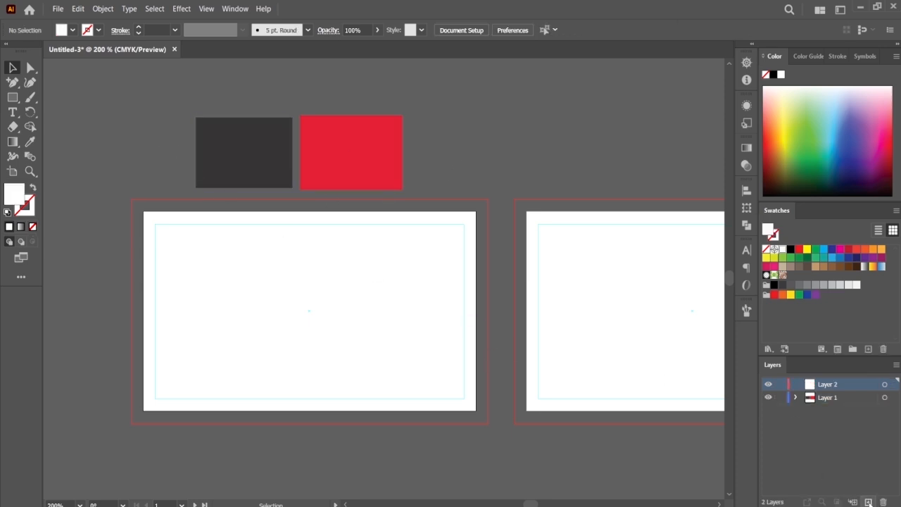
pyautogui.click(768, 398)
pyautogui.click(768, 397)
pyautogui.click(768, 397)
pyautogui.click(768, 397)
pyautogui.moveTo(592, 338); pyautogui.dragTo(576, 331)
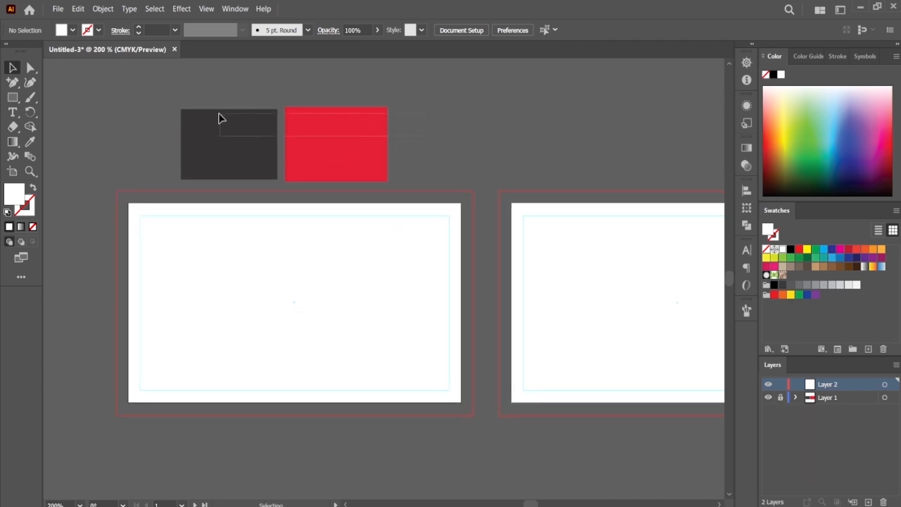
pyautogui.click(780, 398)
# Group the red and dark grey sample rectangles in Layer 1 and move the group into Layer 2.
pyautogui.click(794, 398)
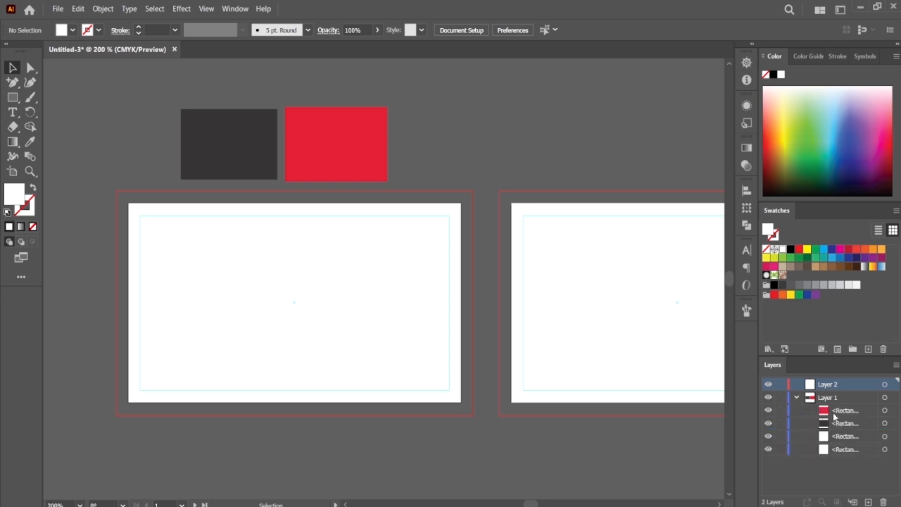
pyautogui.click(885, 410)
pyautogui.keyDown('shift'); pyautogui.click(885, 423); pyautogui.keyUp('shift')
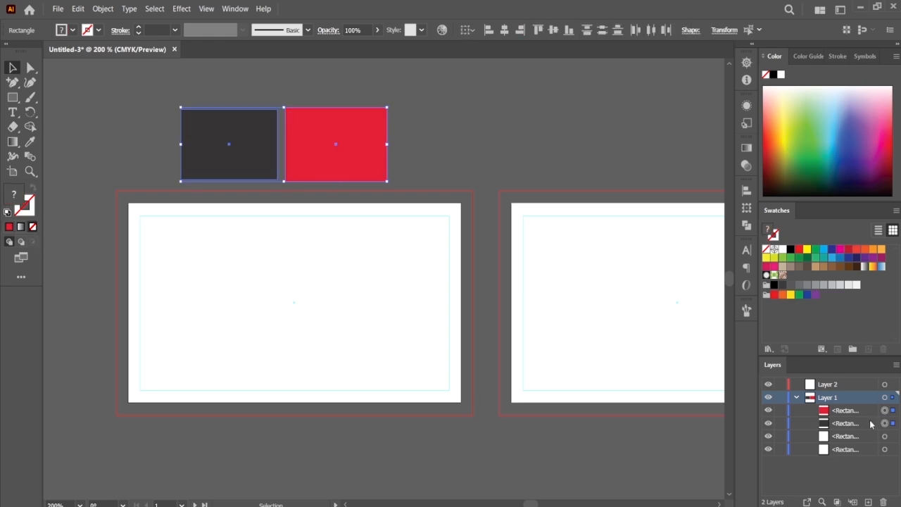
pyautogui.hotkey('ctrl', 'g')
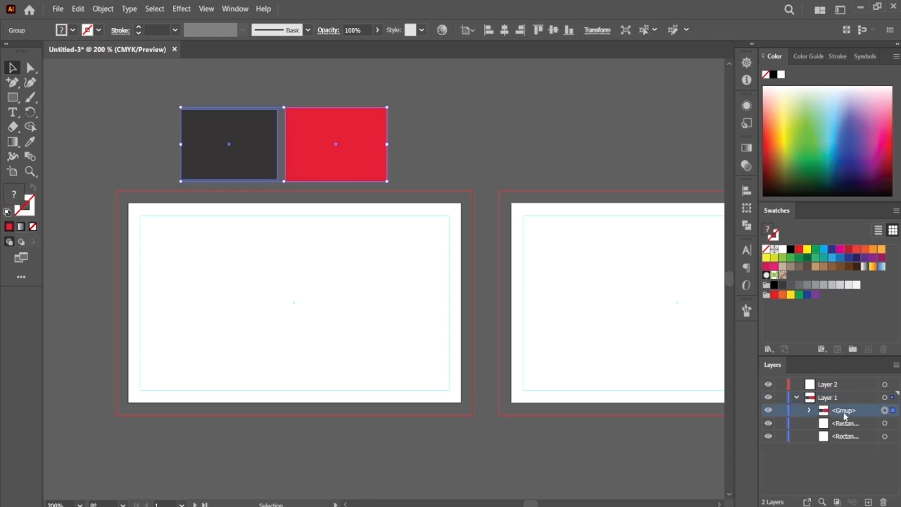
pyautogui.click(840, 398)
pyautogui.moveTo(840, 397); pyautogui.dragTo(837, 384)
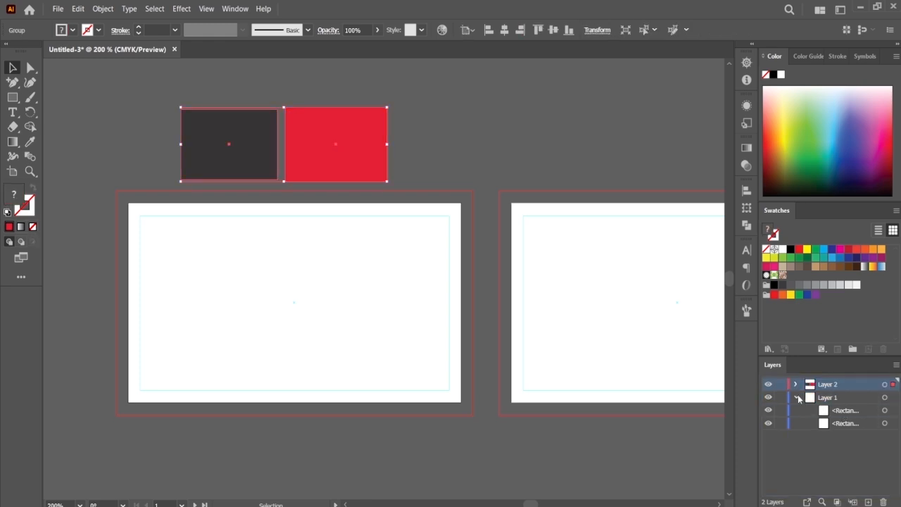
pyautogui.click(796, 398)
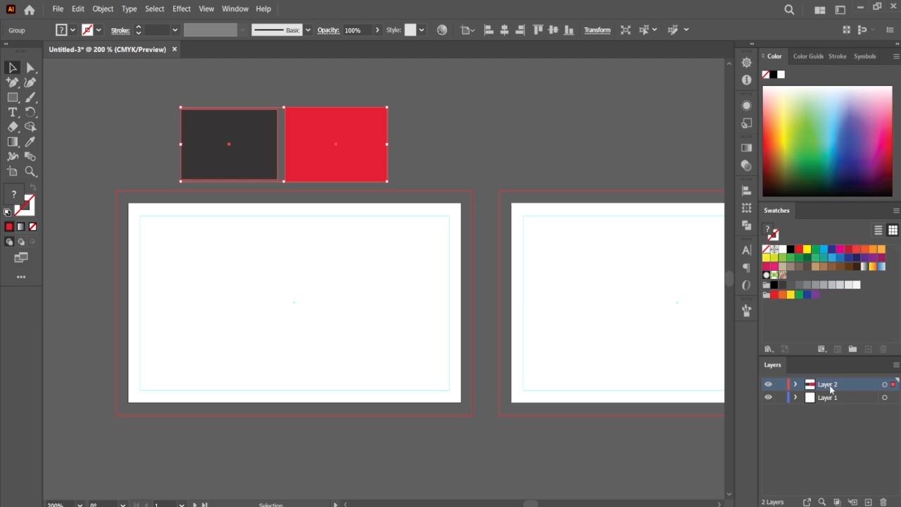
# Rename Layer 2 as "shape" and check its contents by toggling its visibility.
pyautogui.doubleClick(828, 384)
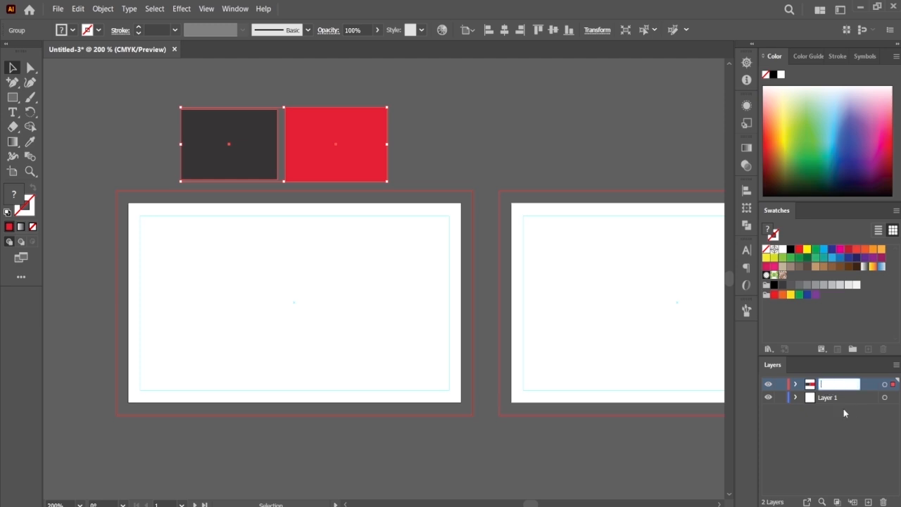
pyautogui.press('Return')
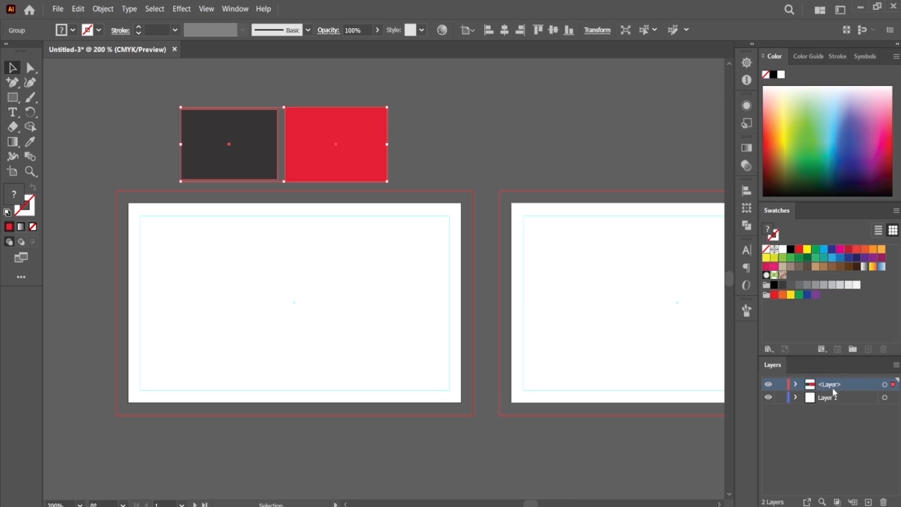
pyautogui.doubleClick(839, 387)
pyautogui.write('shape')
pyautogui.click(855, 424)
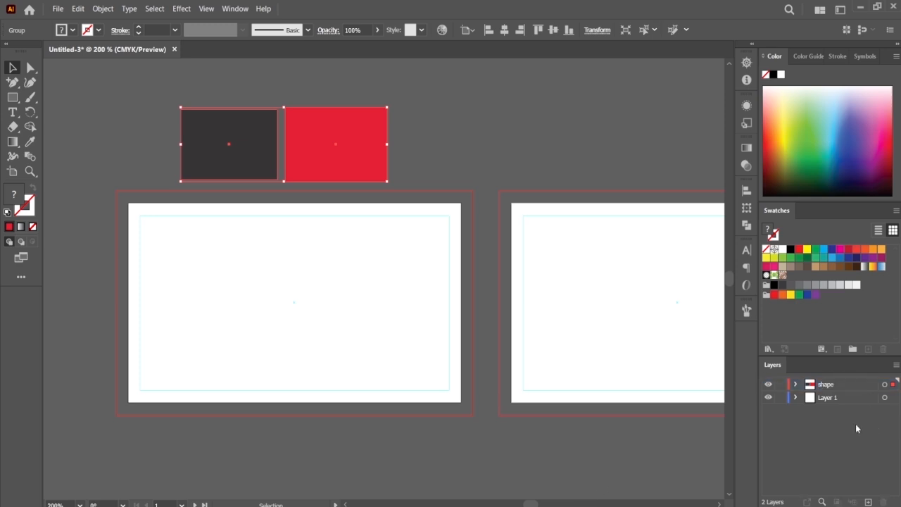
pyautogui.click(767, 385)
pyautogui.click(767, 384)
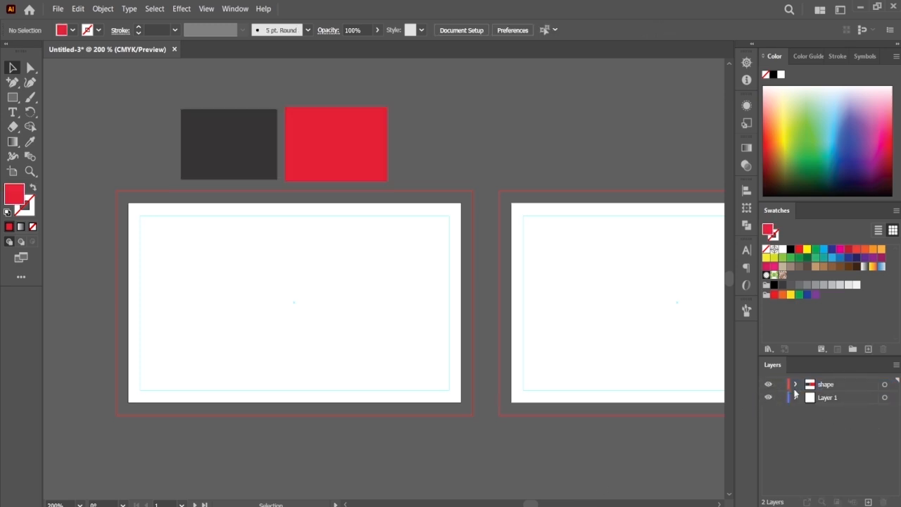
# Draw a full-height square from the first artboard's top-left corner and fill it with the dark grey sampled from the colour rectangle.
pyautogui.moveTo(179, 249); pyautogui.dragTo(176, 217)
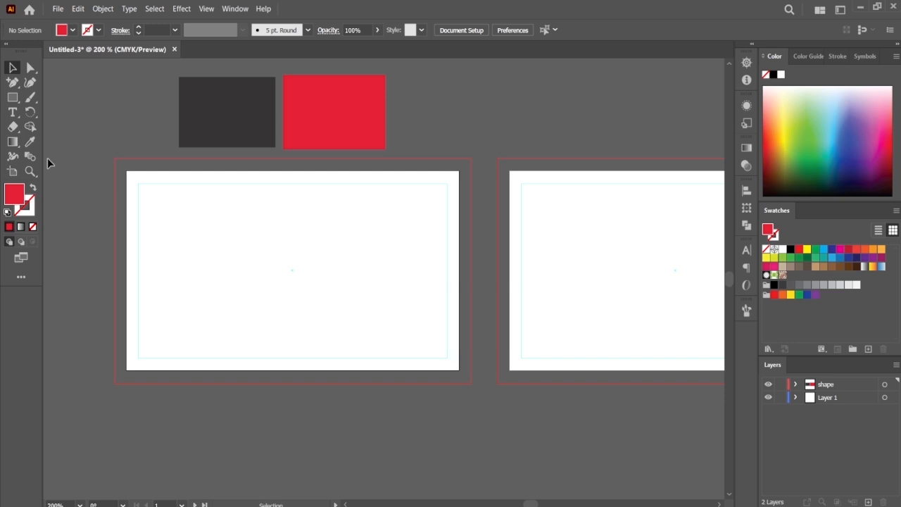
pyautogui.click(12, 97)
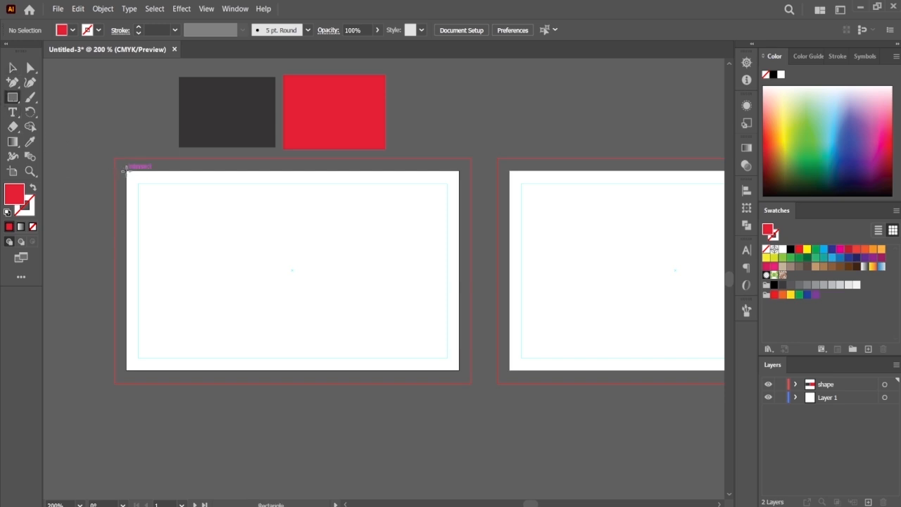
pyautogui.moveTo(127, 170); pyautogui.dragTo(326, 369)
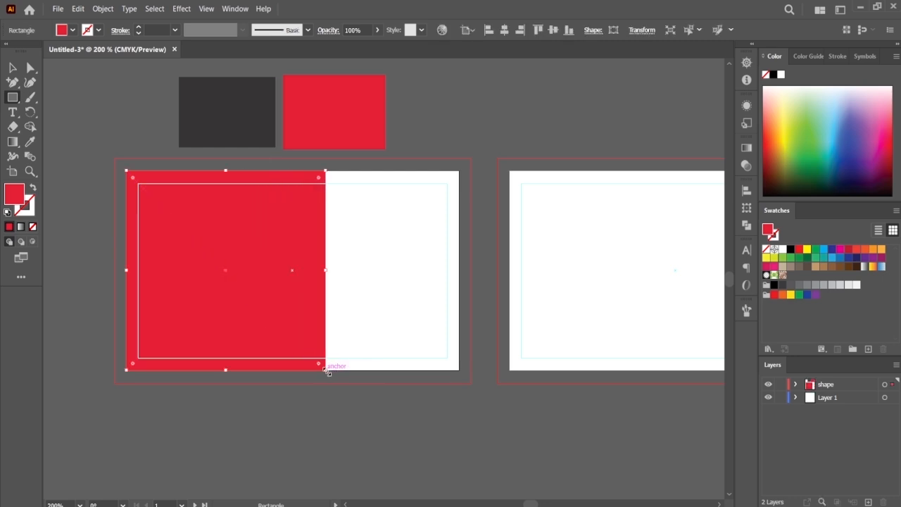
pyautogui.click(30, 142)
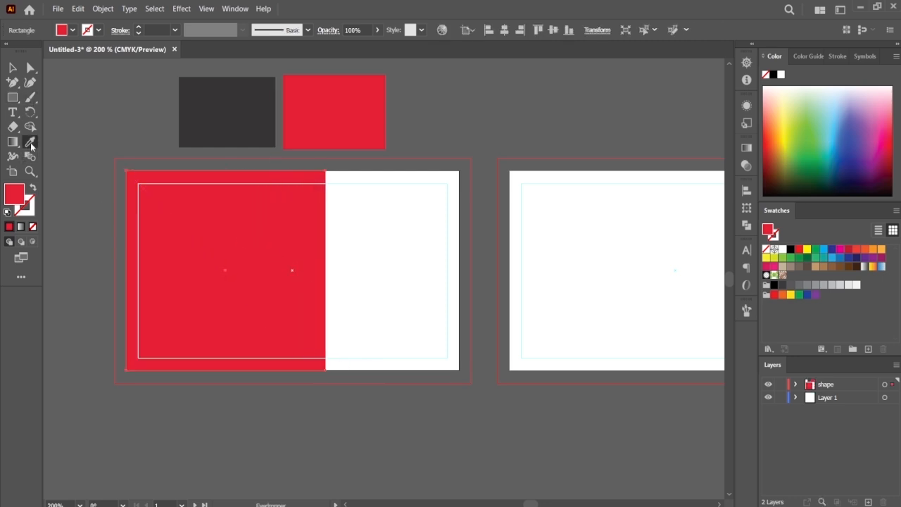
pyautogui.click(229, 122)
pyautogui.press('v')
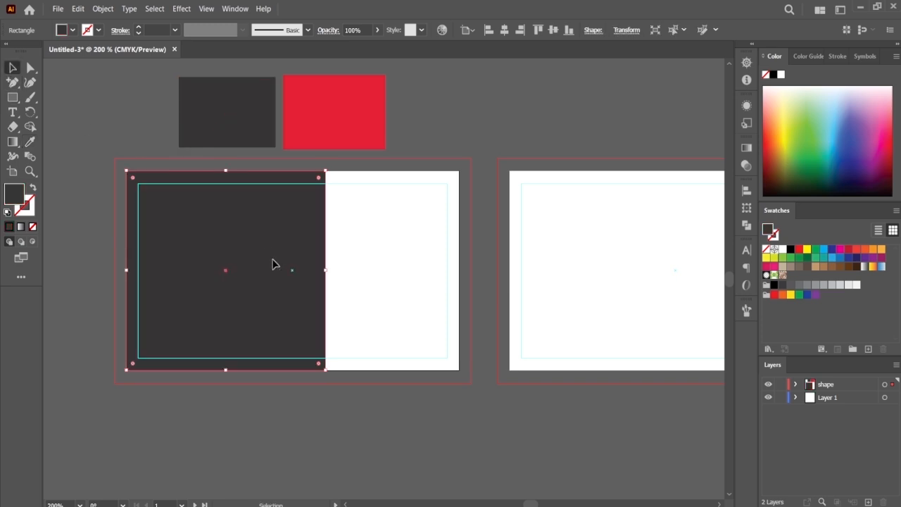
# Delete the dark square's bottom-right anchor point to turn it into a triangle.
pyautogui.click(13, 85)
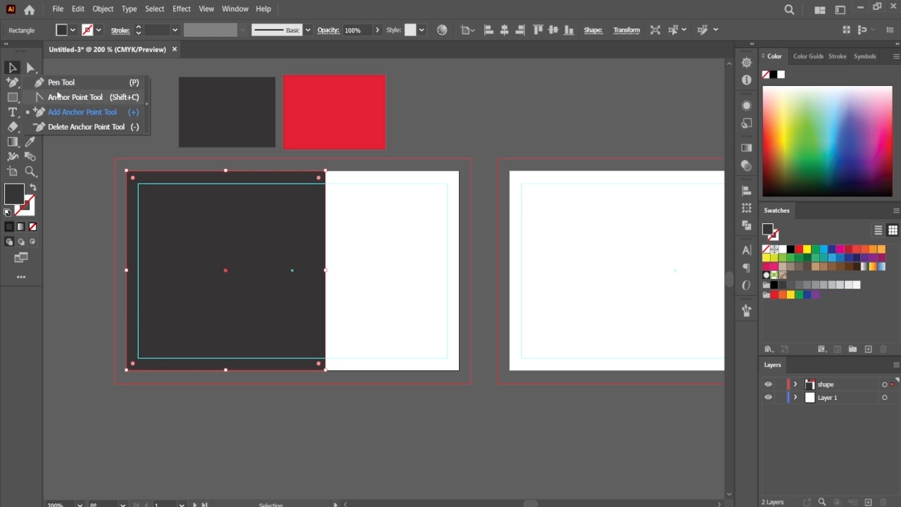
pyautogui.click(63, 126)
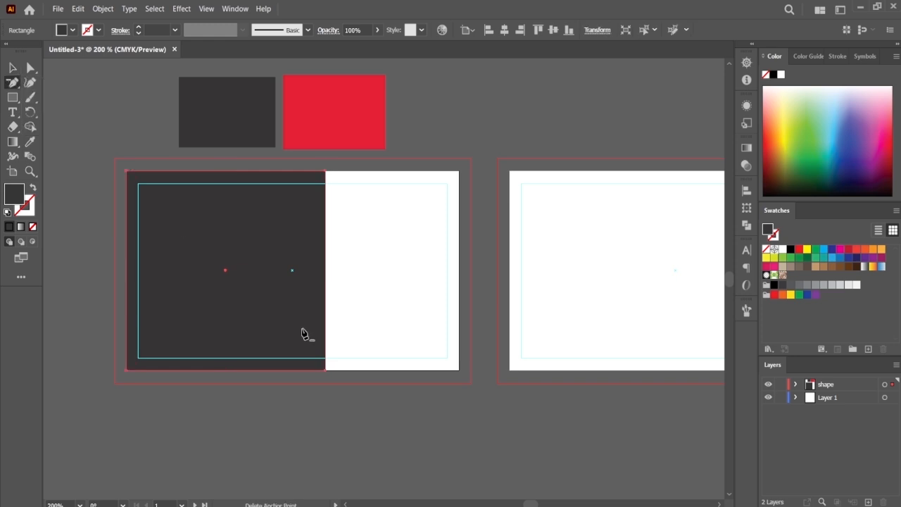
pyautogui.click(325, 370)
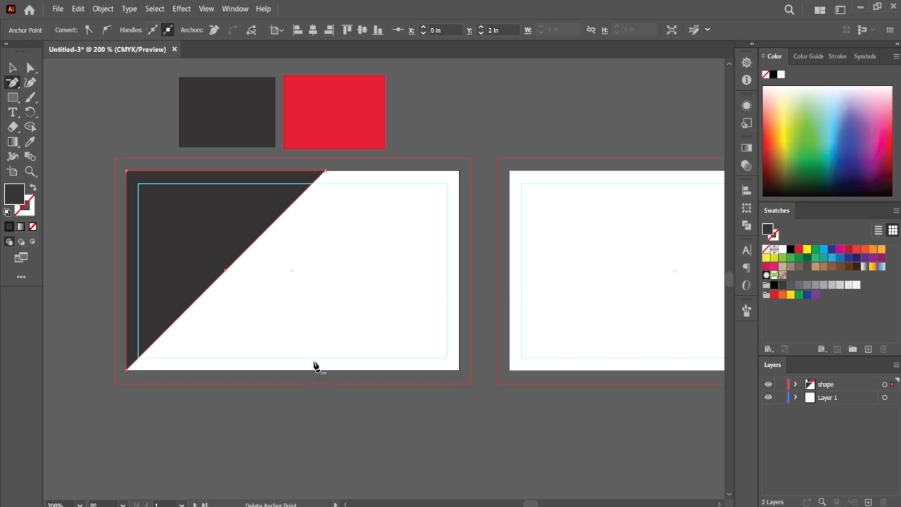
pyautogui.click(13, 67)
pyautogui.click(139, 105)
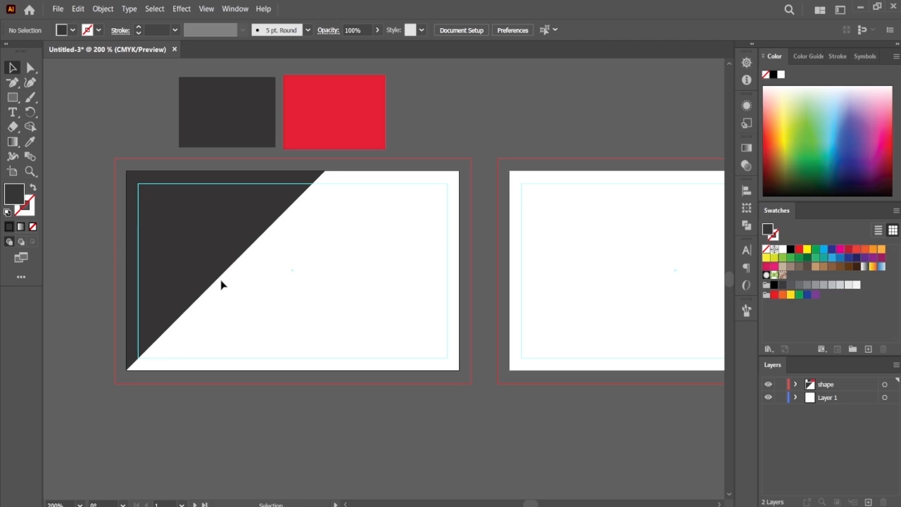
# Draw a rectangle in the first artboard's bottom-left corner and fill it with the red sampled from the colour rectangle.
pyautogui.click(14, 101)
pyautogui.moveTo(127, 238)
pyautogui.mouseDown()
pyautogui.moveTo(311, 359)
pyautogui.moveTo(314, 371)
pyautogui.mouseUp()
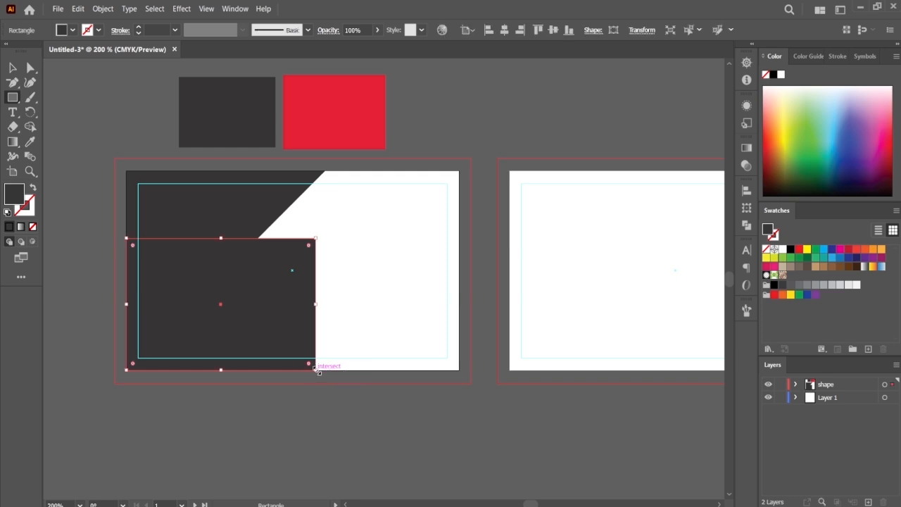
pyautogui.click(30, 142)
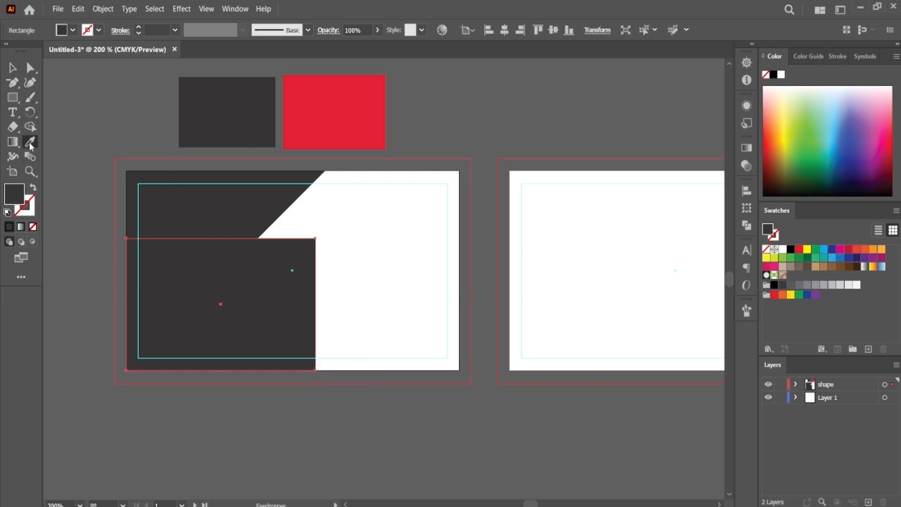
pyautogui.click(344, 124)
pyautogui.click(12, 68)
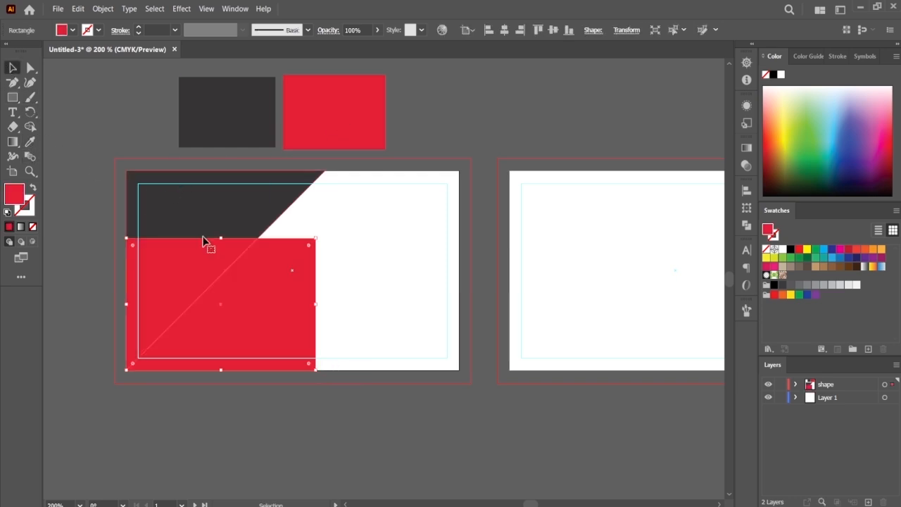
pyautogui.click(372, 339)
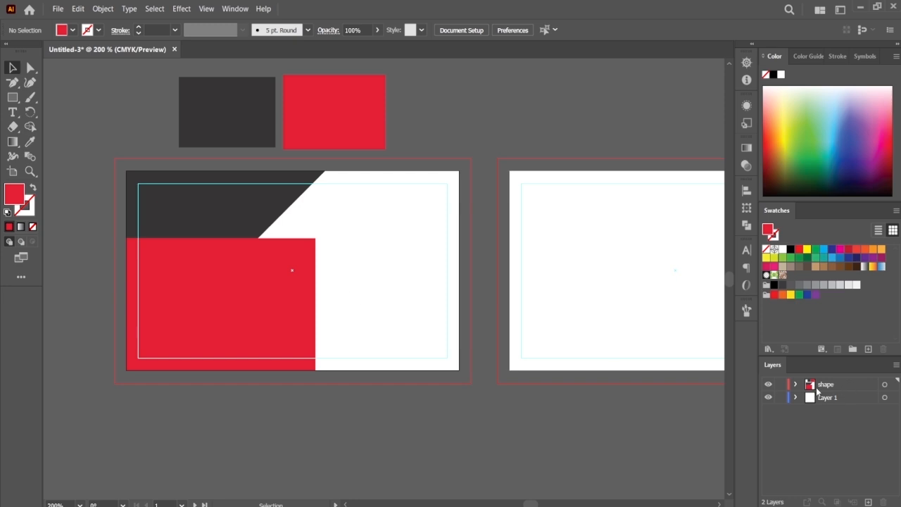
# Place the red rectangle behind the dark triangle in the shape layer and shorten it slightly by lowering its top edge.
pyautogui.click(796, 384)
pyautogui.click(857, 400)
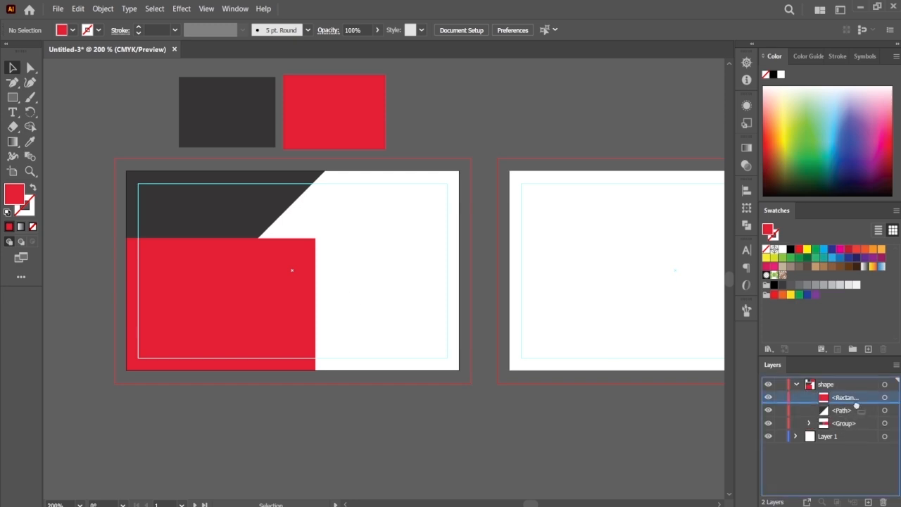
pyautogui.moveTo(855, 418); pyautogui.dragTo(853, 419)
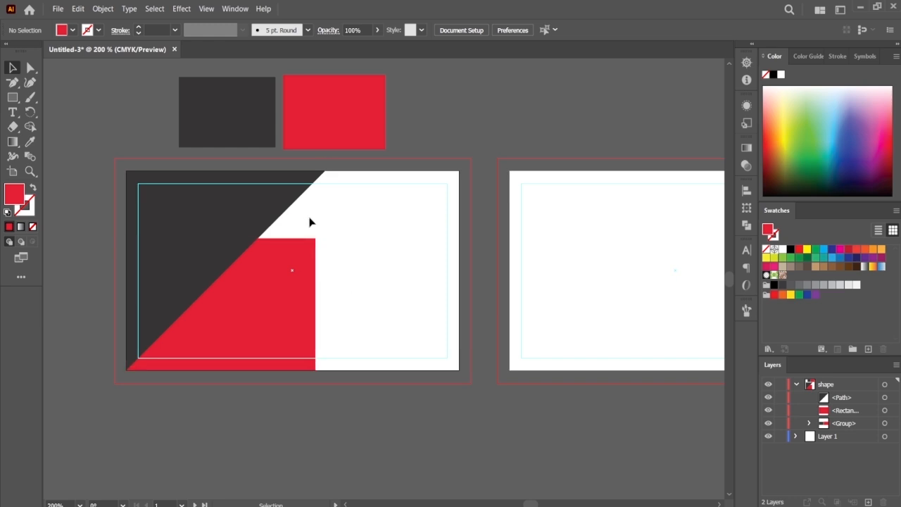
pyautogui.click(292, 279)
pyautogui.moveTo(220, 239); pyautogui.dragTo(222, 257)
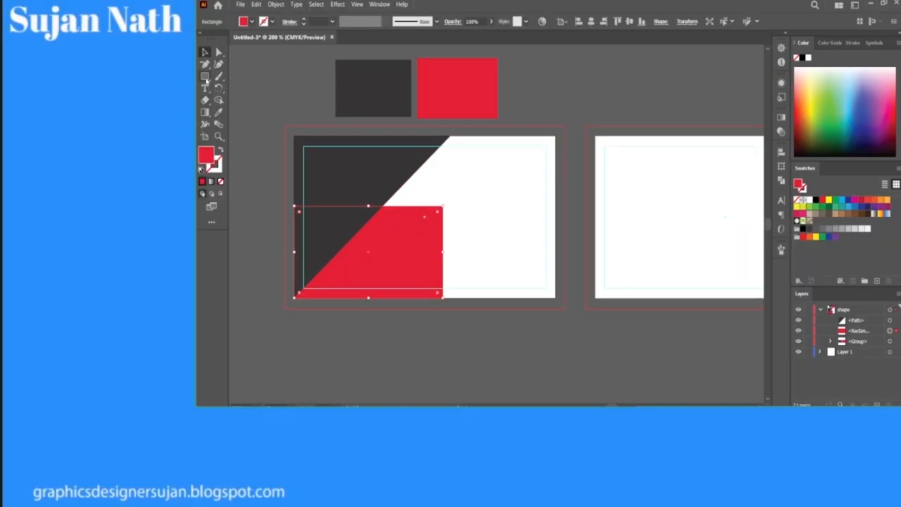
# Lower the red rectangle's top-right anchor to about Y 1.2 in and move its bottom-right anchor inward to about X 1.67 in.
pyautogui.press('a')
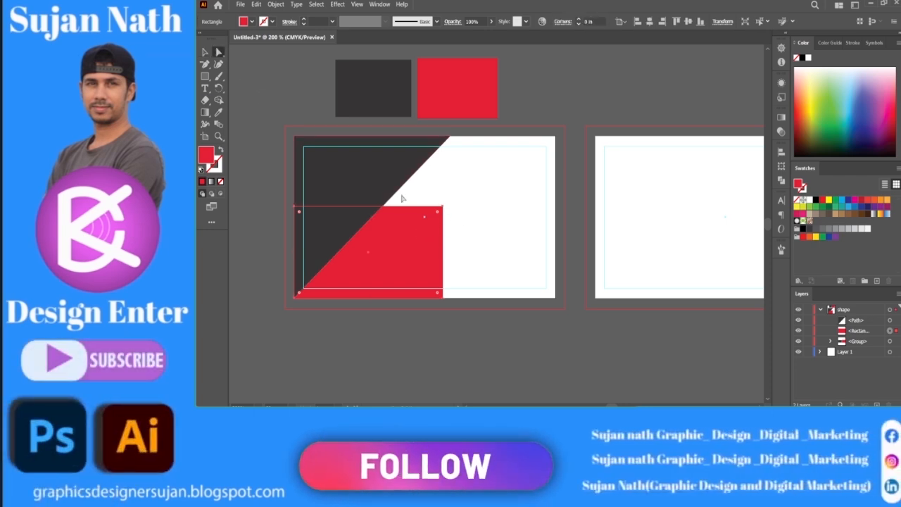
pyautogui.click(443, 208)
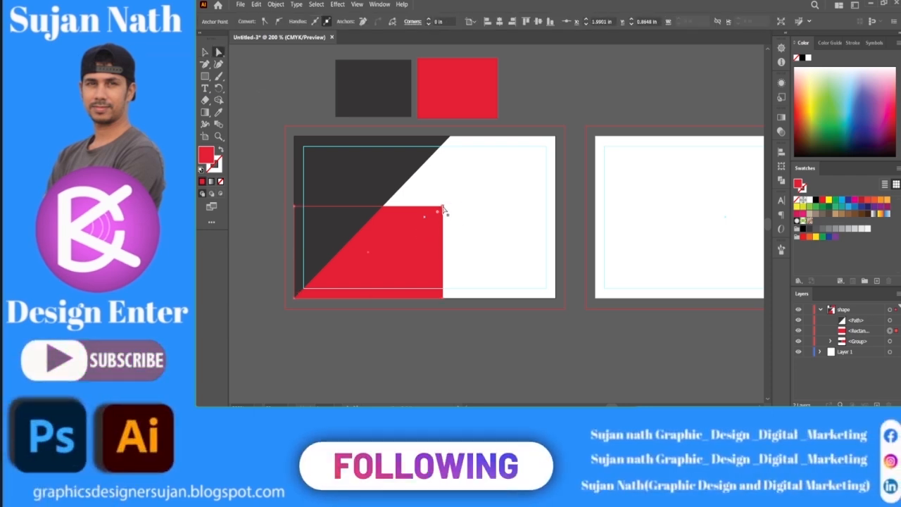
pyautogui.moveTo(443, 208); pyautogui.dragTo(443, 232)
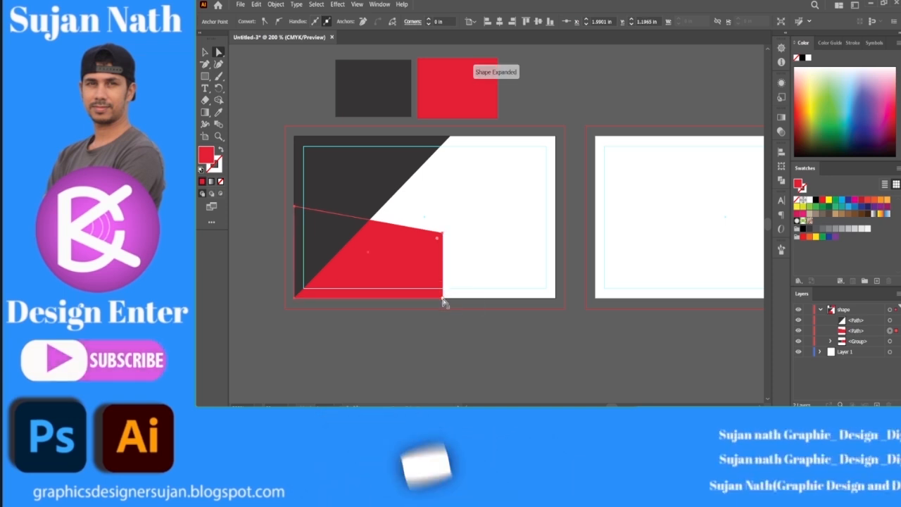
pyautogui.moveTo(443, 299); pyautogui.dragTo(419, 301)
pyautogui.moveTo(387, 238); pyautogui.dragTo(395, 236)
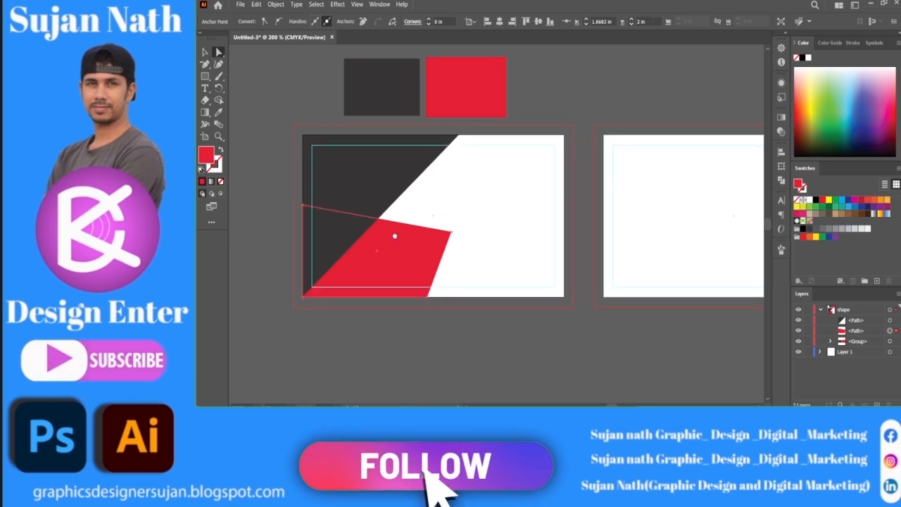
pyautogui.click(444, 312)
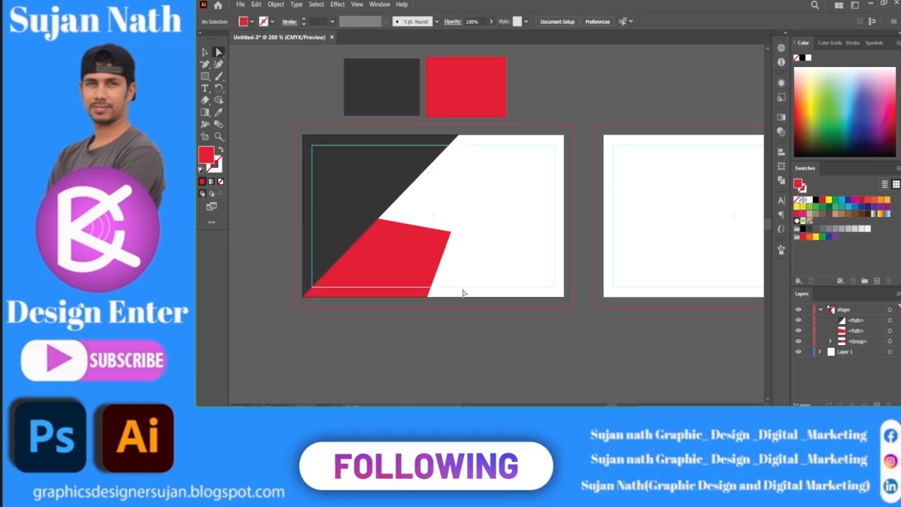
# Draw a narrow vertical red rectangle in the first artboard's upper white area and place it behind the dark triangle in the shape layer.
pyautogui.moveTo(469, 283); pyautogui.dragTo(409, 306)
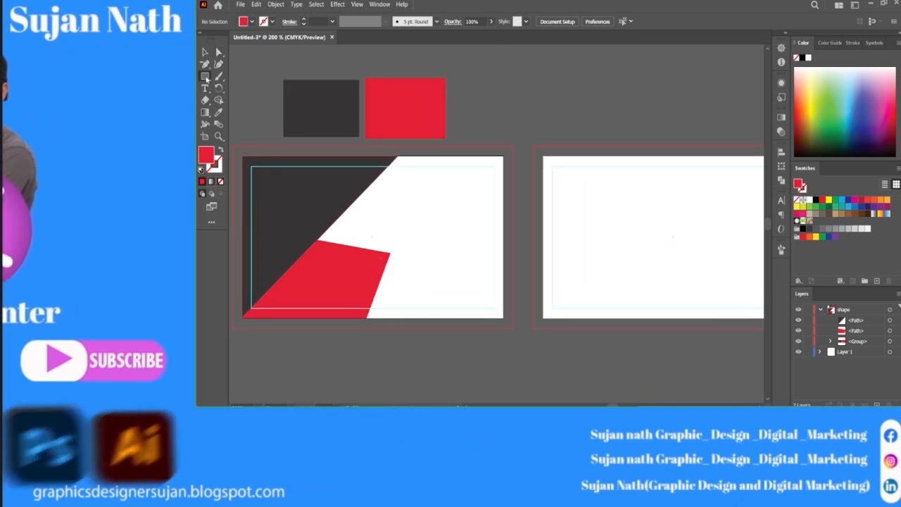
pyautogui.press('m')
pyautogui.moveTo(415, 167)
pyautogui.mouseDown()
pyautogui.moveTo(418, 210)
pyautogui.moveTo(434, 220)
pyautogui.mouseUp()
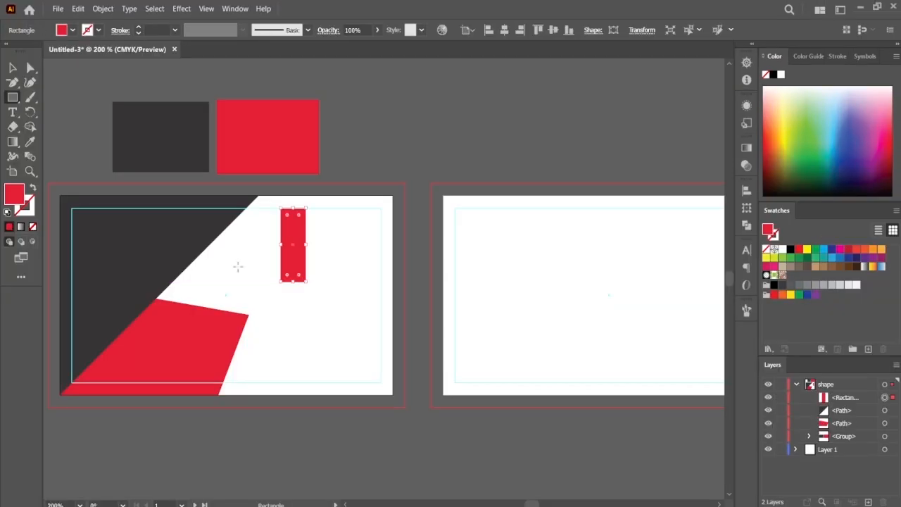
pyautogui.press('v')
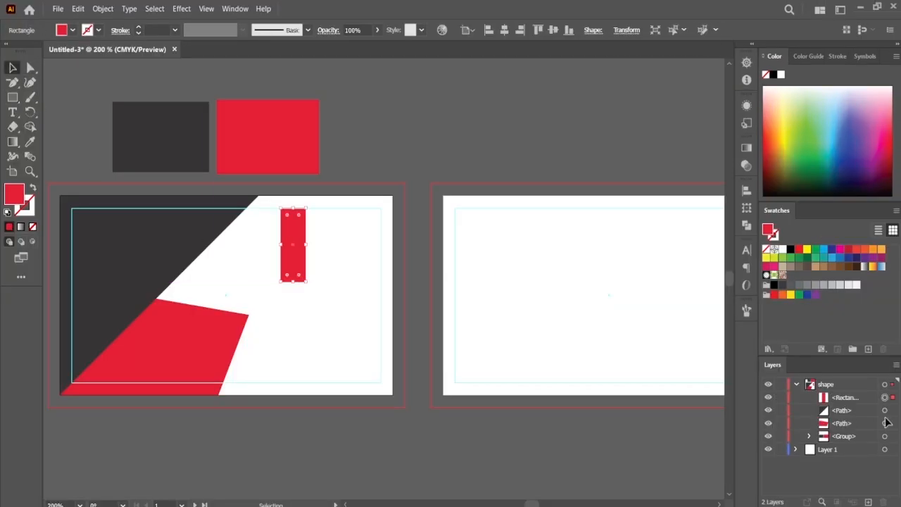
pyautogui.moveTo(859, 405); pyautogui.dragTo(858, 422)
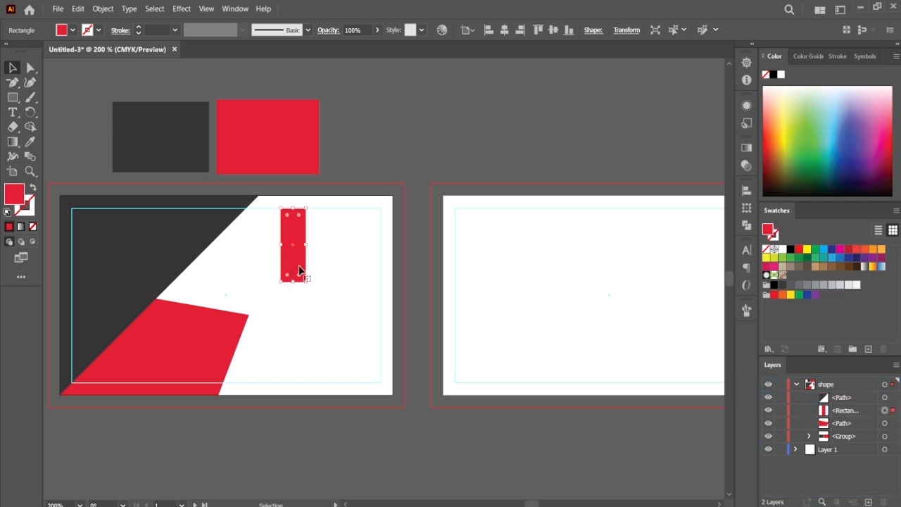
# Rotate the narrow red rectangle along the upper part of the triangle's diagonal edge and raise its lowest corner to cut that end horizontally.
pyautogui.moveTo(295, 265); pyautogui.dragTo(243, 228)
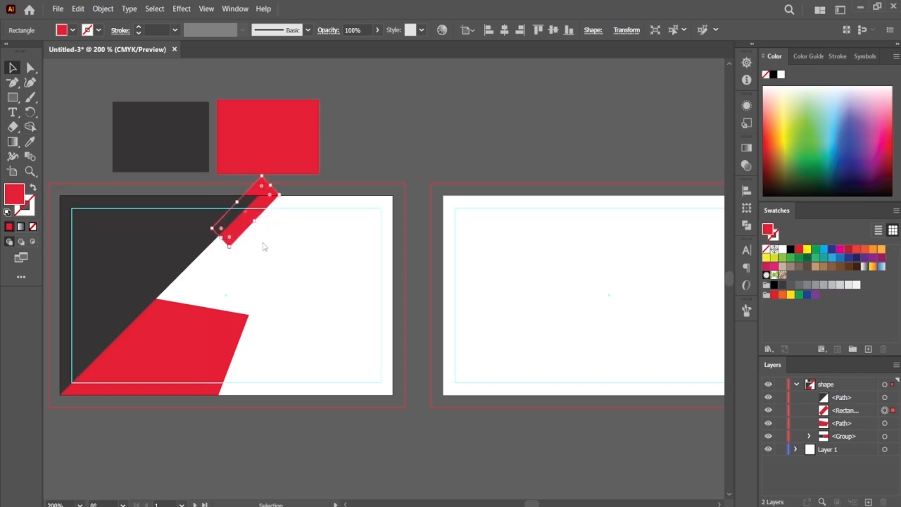
pyautogui.click(31, 68)
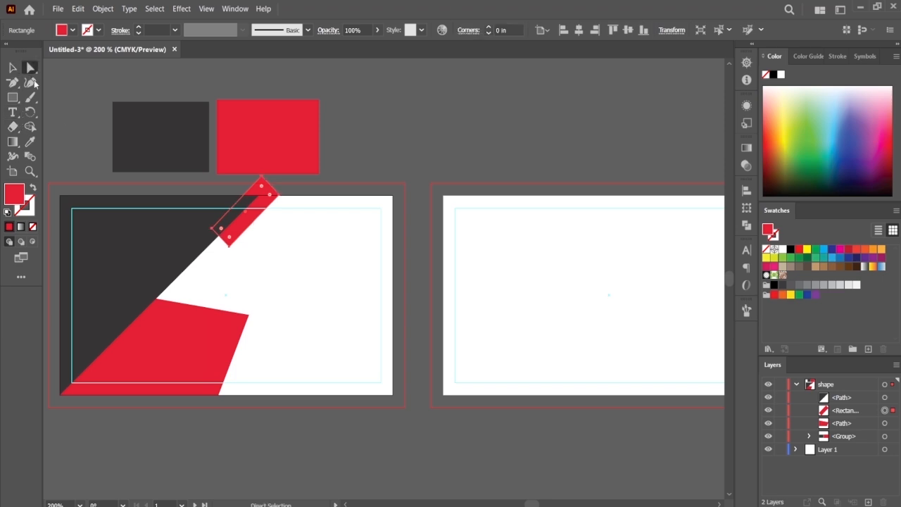
pyautogui.click(229, 247)
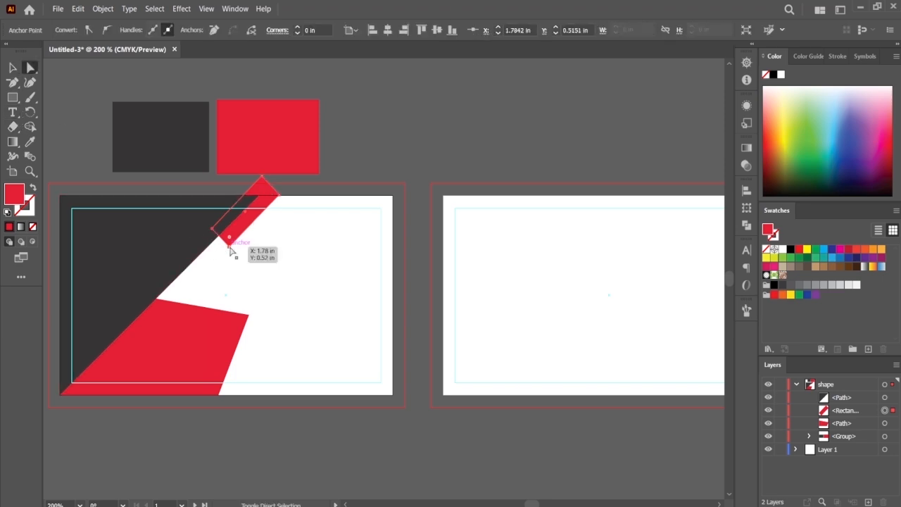
pyautogui.hotkey('ctrl', 'shift', 'a')
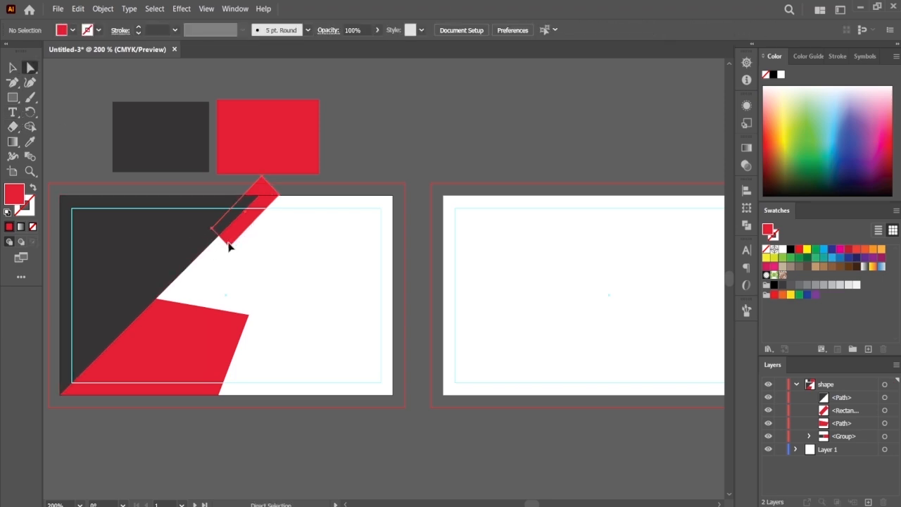
pyautogui.moveTo(229, 246); pyautogui.dragTo(247, 227)
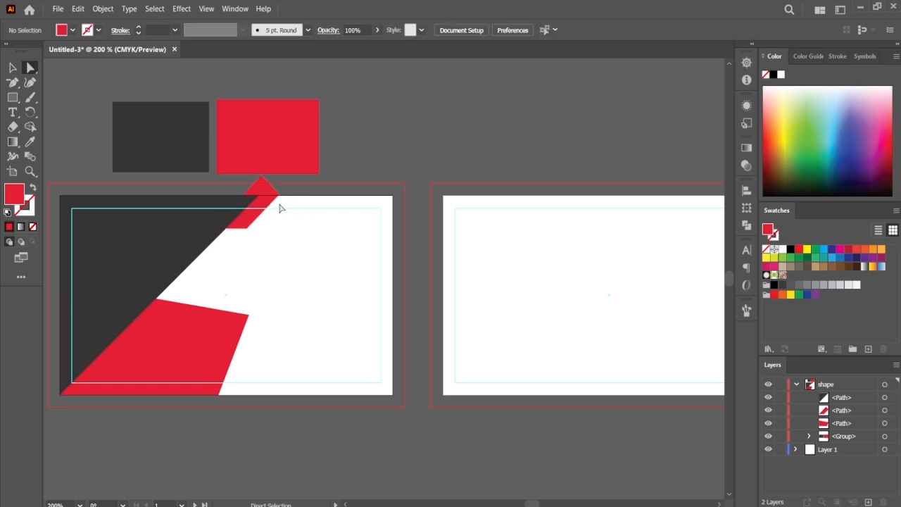
# Lengthen the diagonal red strip down along the triangle's edge and widen it slightly outward.
pyautogui.click(12, 67)
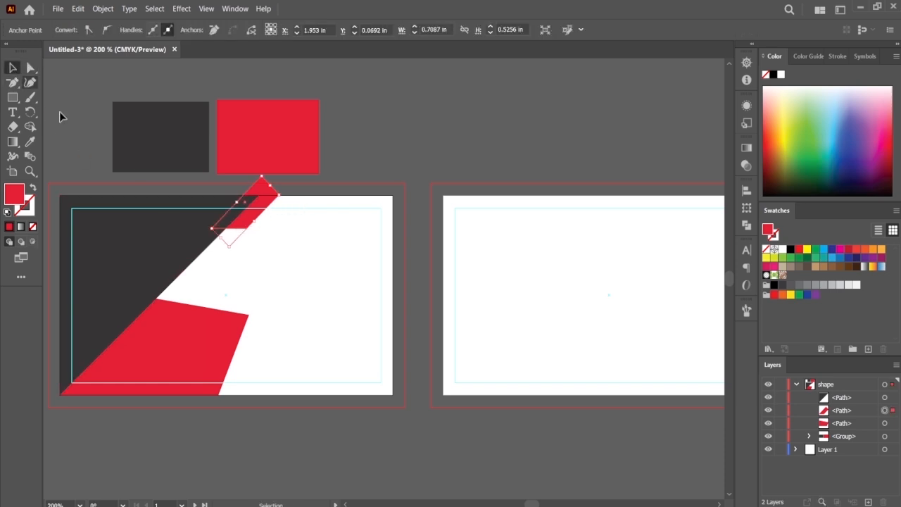
pyautogui.moveTo(217, 233); pyautogui.dragTo(201, 256)
pyautogui.click(404, 150)
pyautogui.click(248, 221)
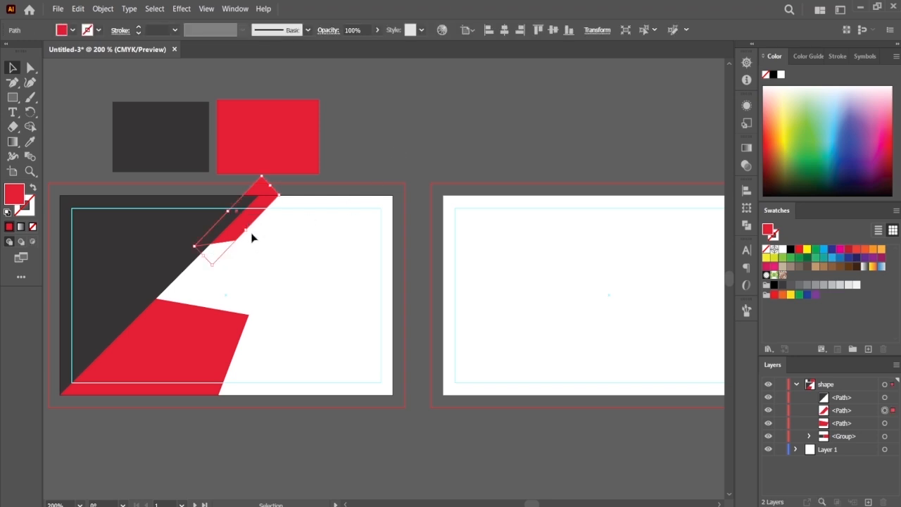
pyautogui.moveTo(246, 230); pyautogui.dragTo(250, 233)
pyautogui.click(398, 140)
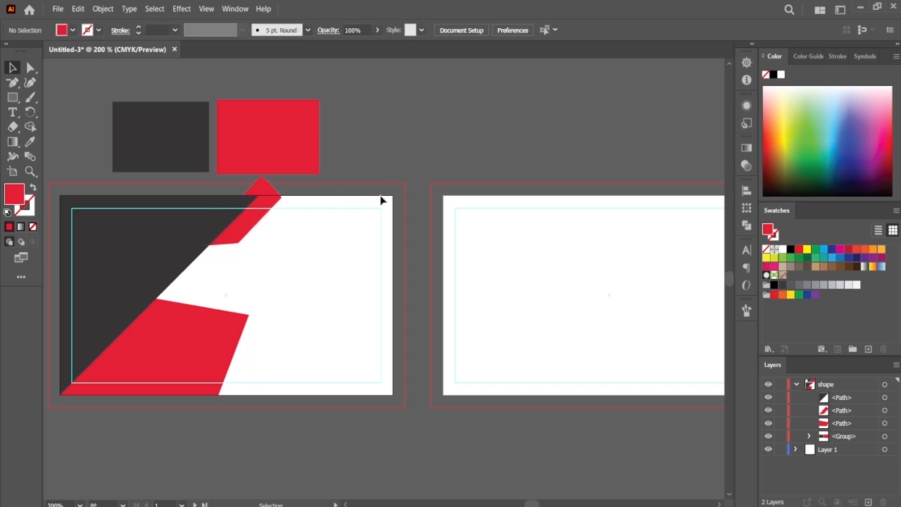
# Bring the large red shape to the front of the shape layer, above the dark triangle.
pyautogui.press('space')
pyautogui.moveTo(358, 260); pyautogui.dragTo(361, 227)
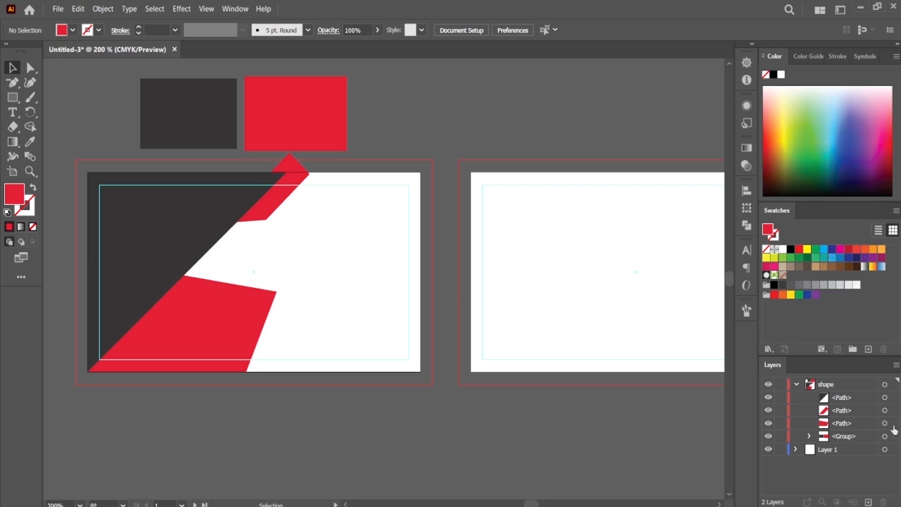
pyautogui.click(871, 424)
pyautogui.moveTo(866, 427); pyautogui.dragTo(848, 391)
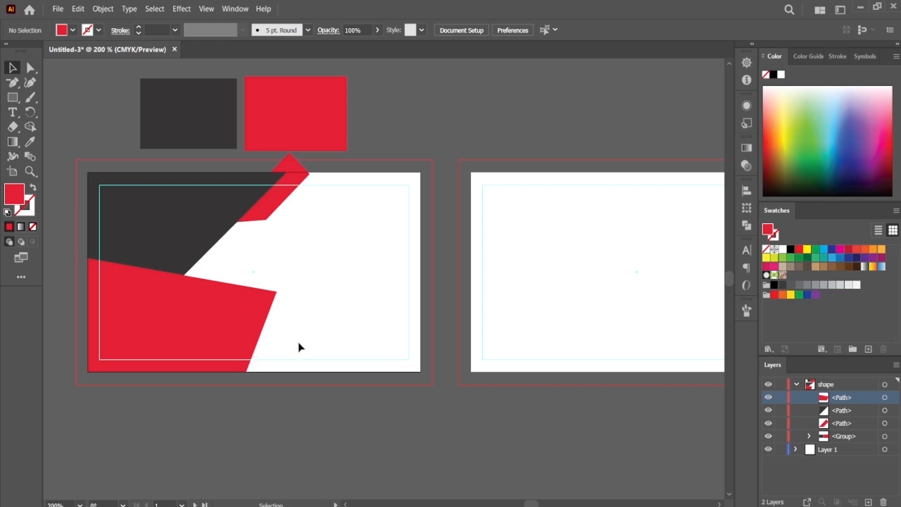
# Draw a low rectangle in the first artboard's bottom-right corner and widen it slightly toward the large red shape.
pyautogui.click(12, 97)
pyautogui.moveTo(295, 322); pyautogui.dragTo(420, 371)
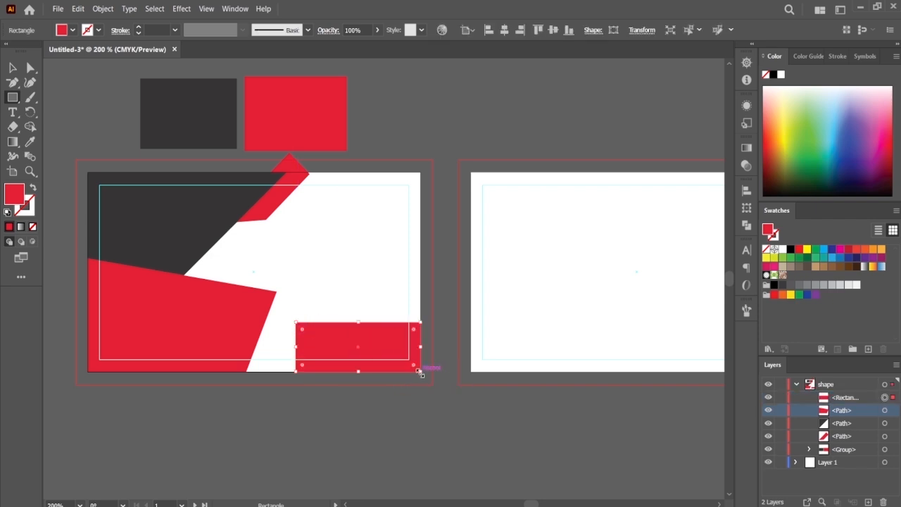
pyautogui.moveTo(296, 371); pyautogui.dragTo(281, 374)
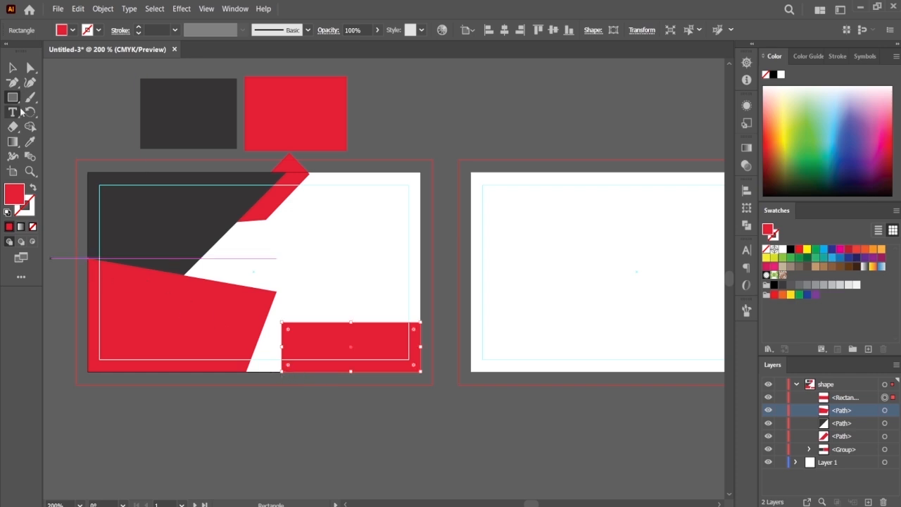
# Slant the bottom-right rectangle's left side by moving its top-left anchor to about X 2.19 in, Y 1.53 in.
pyautogui.click(30, 69)
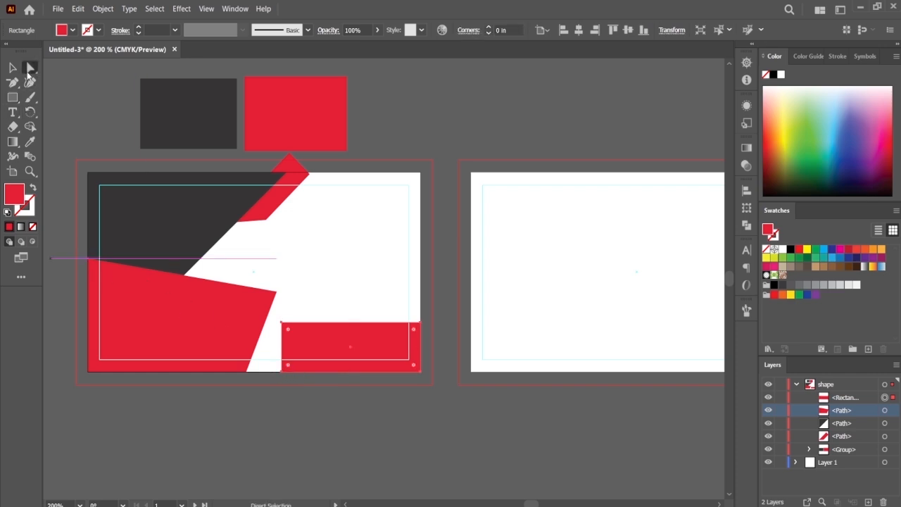
pyautogui.click(282, 326)
pyautogui.moveTo(282, 326); pyautogui.dragTo(295, 328)
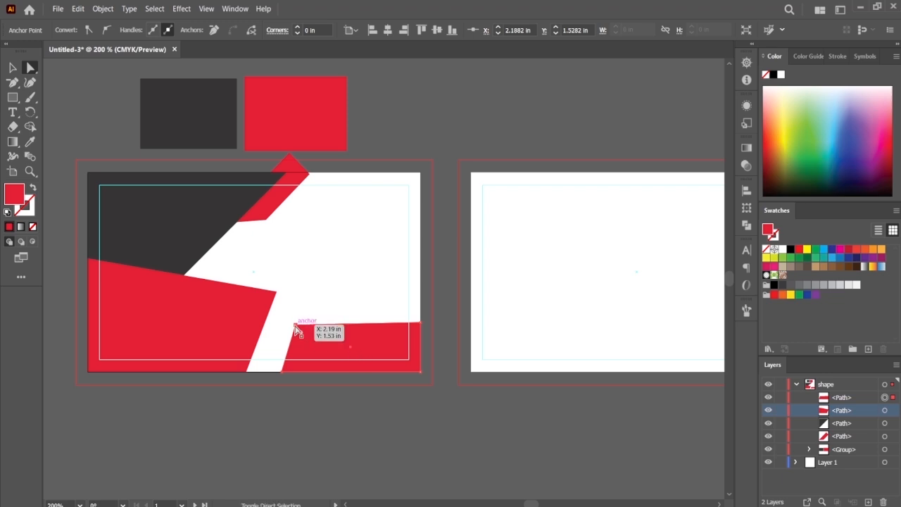
pyautogui.hotkey('ctrl', 'shift', 'a')
pyautogui.moveTo(295, 325); pyautogui.dragTo(296, 328)
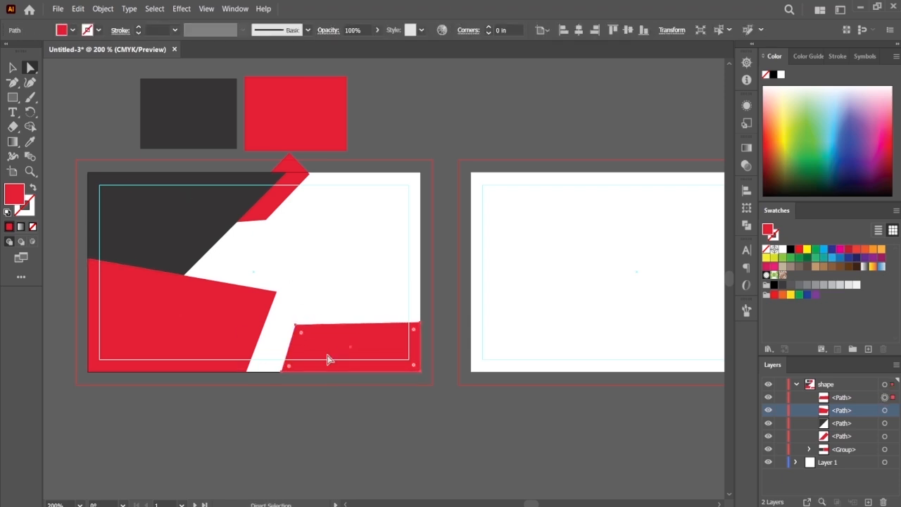
# Fill the slanted bottom-right shape with the dark grey sampled from the triangle.
pyautogui.press('i')
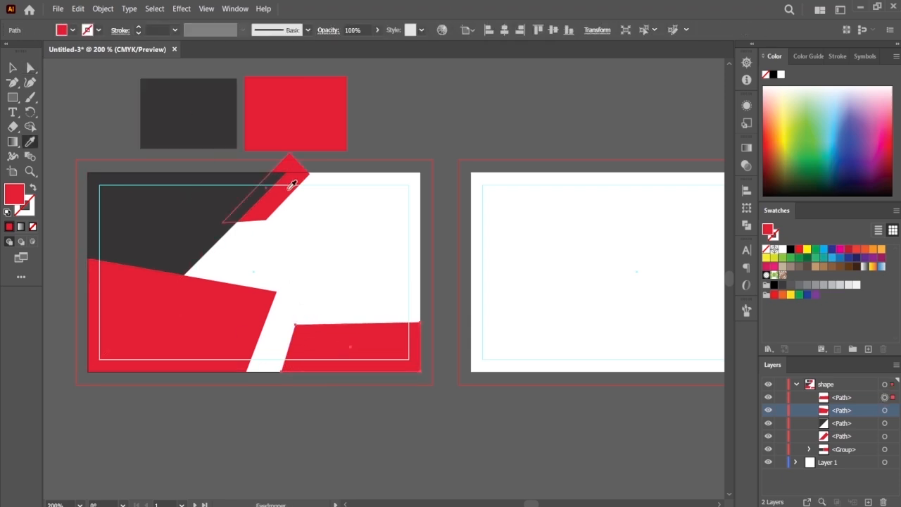
pyautogui.click(216, 189)
pyautogui.press('v')
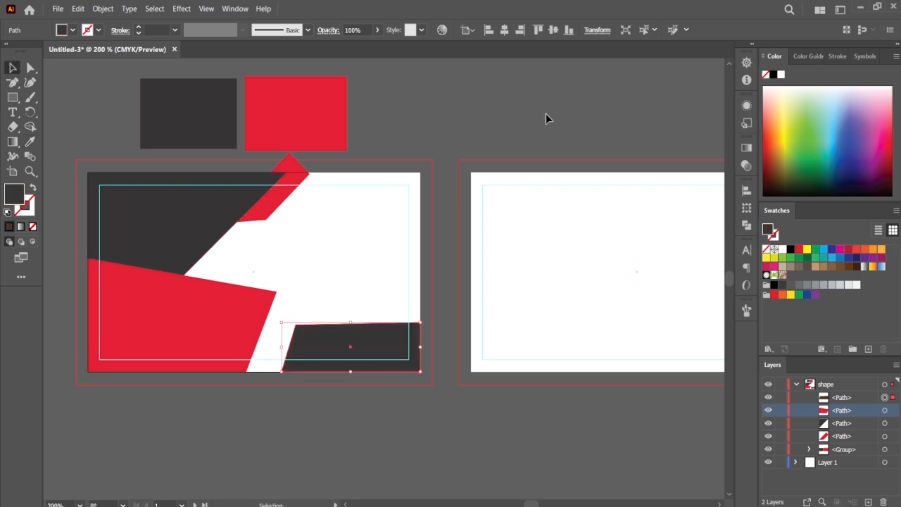
pyautogui.click(517, 97)
# Move the bottom-left anchor of the dark bottom-right shape slightly outward to about X 2.04 in.
pyautogui.press('space')
pyautogui.moveTo(394, 261); pyautogui.dragTo(378, 237)
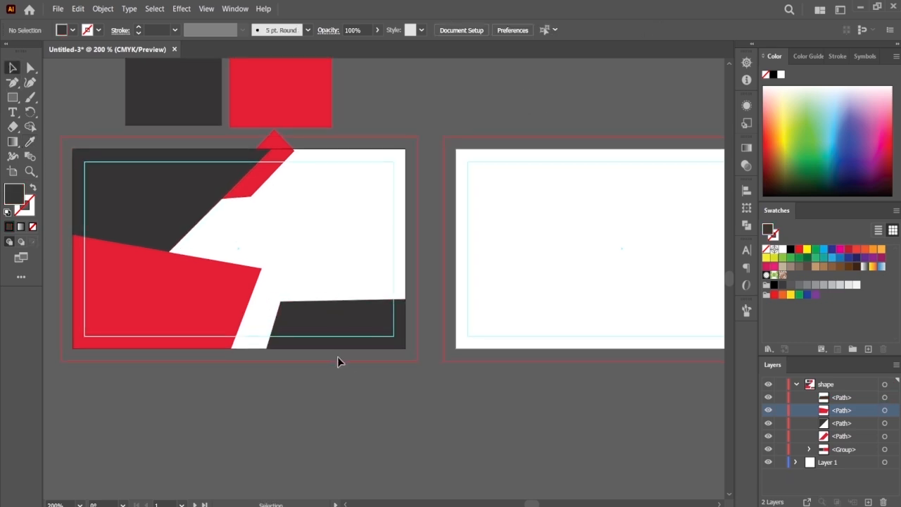
pyautogui.click(314, 339)
pyautogui.press('a')
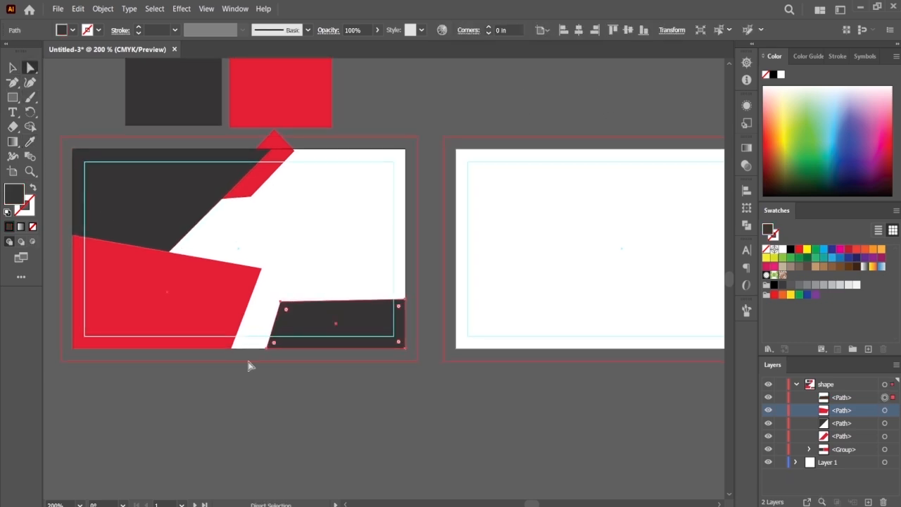
pyautogui.moveTo(266, 349); pyautogui.dragTo(265, 349)
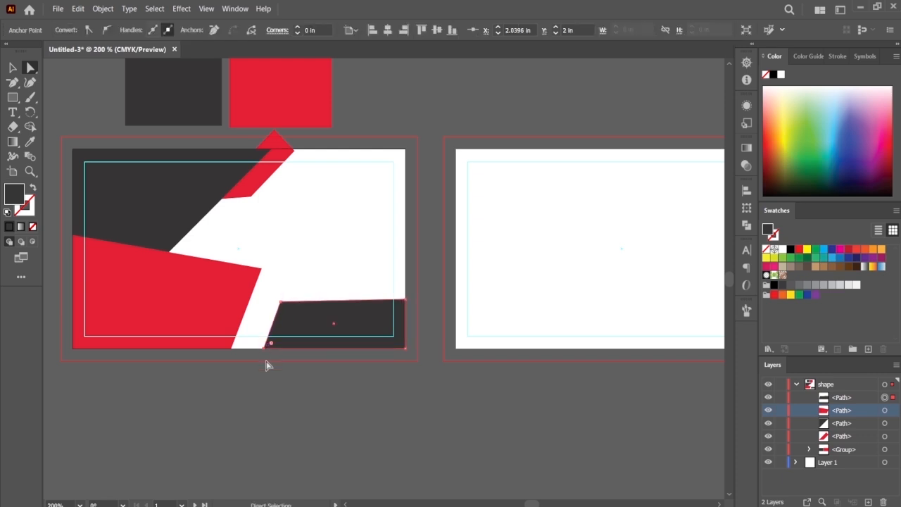
pyautogui.click(277, 380)
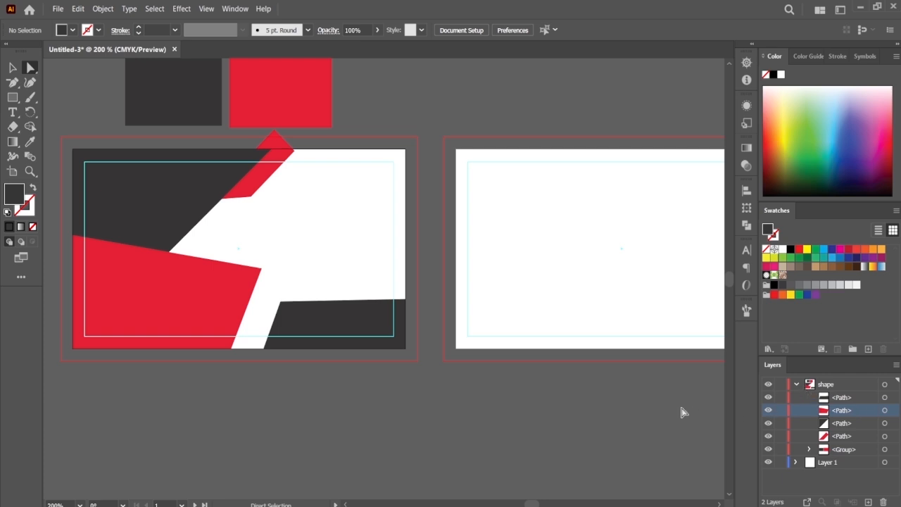
# Draw a rectangle covering the whole first artboard in the shape layer and fill it with white.
pyautogui.click(843, 437)
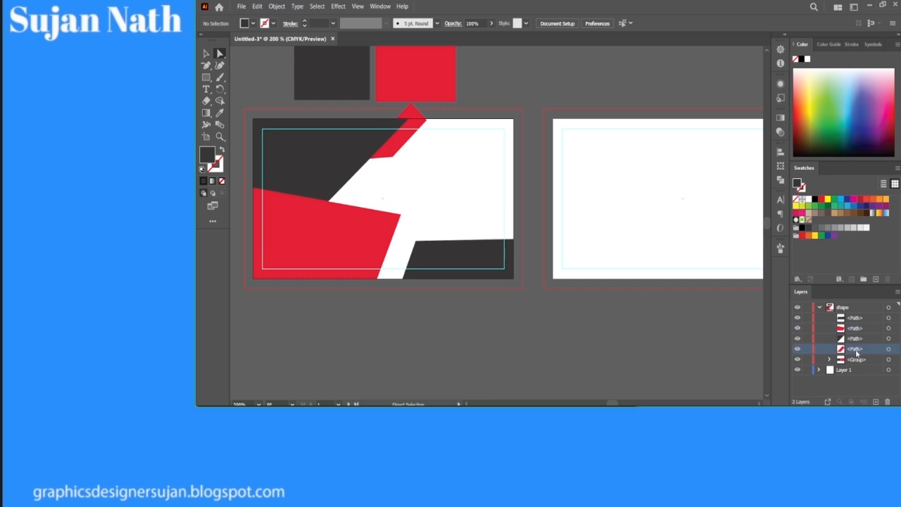
pyautogui.click(205, 79)
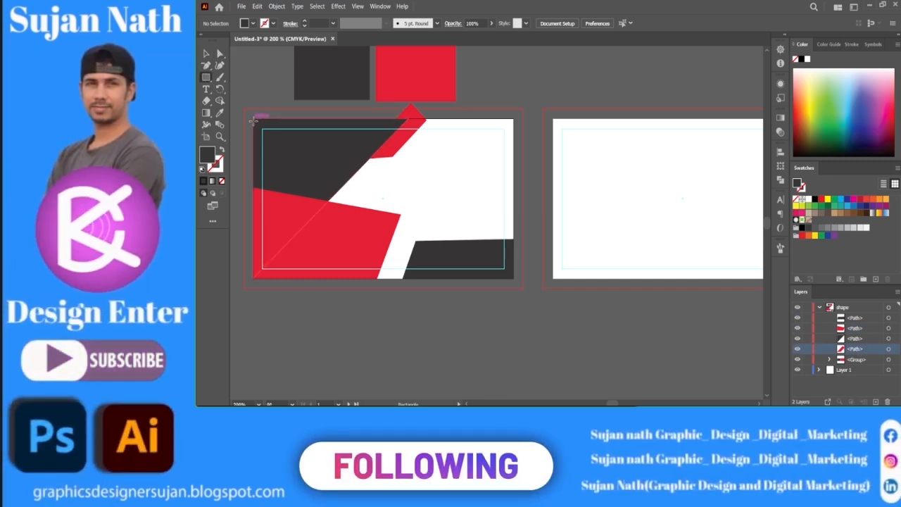
pyautogui.moveTo(251, 116); pyautogui.dragTo(513, 279)
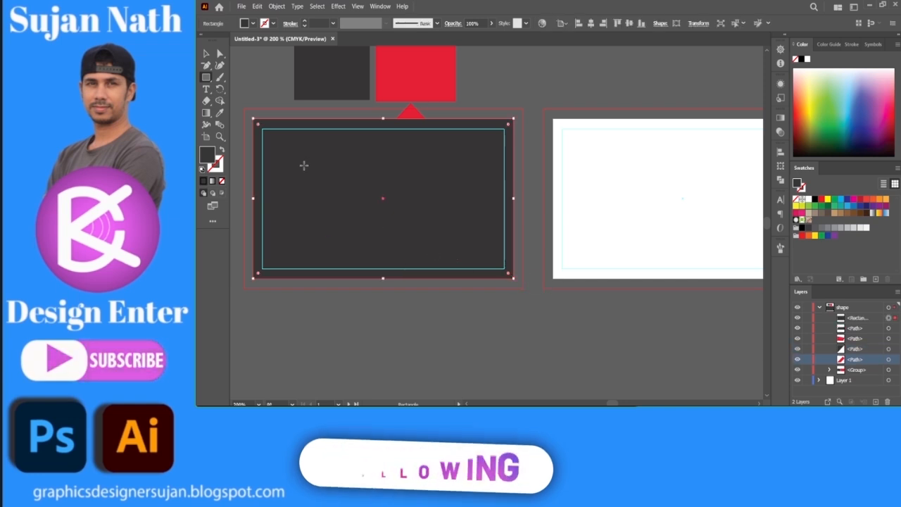
pyautogui.doubleClick(207, 155)
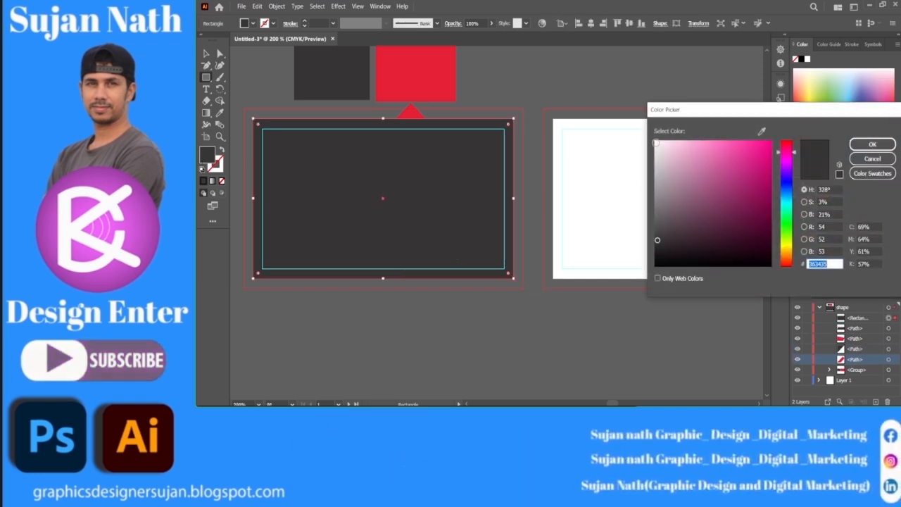
pyautogui.write('ffffff')
pyautogui.click(872, 145)
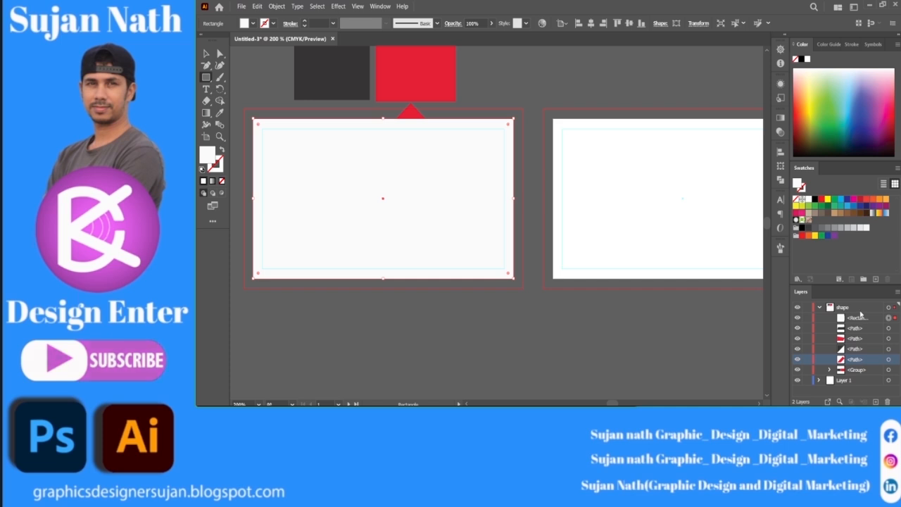
# Move the white rectangle beneath the grey and red paths in the shape layer so it serves as their background.
pyautogui.moveTo(859, 359); pyautogui.dragTo(857, 360)
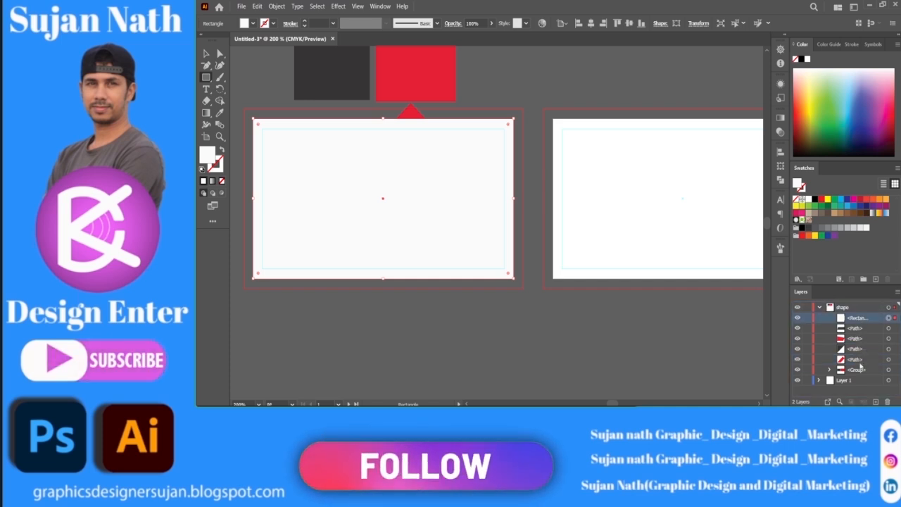
pyautogui.click(205, 53)
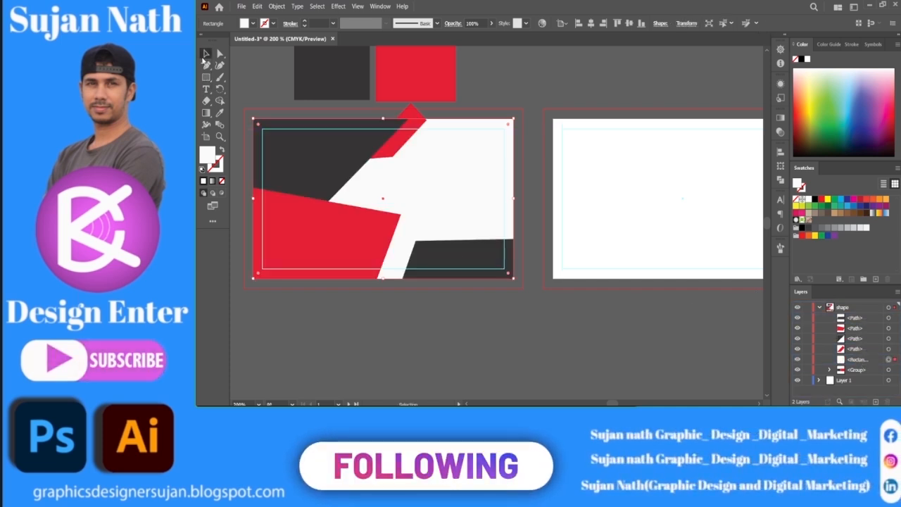
pyautogui.click(414, 352)
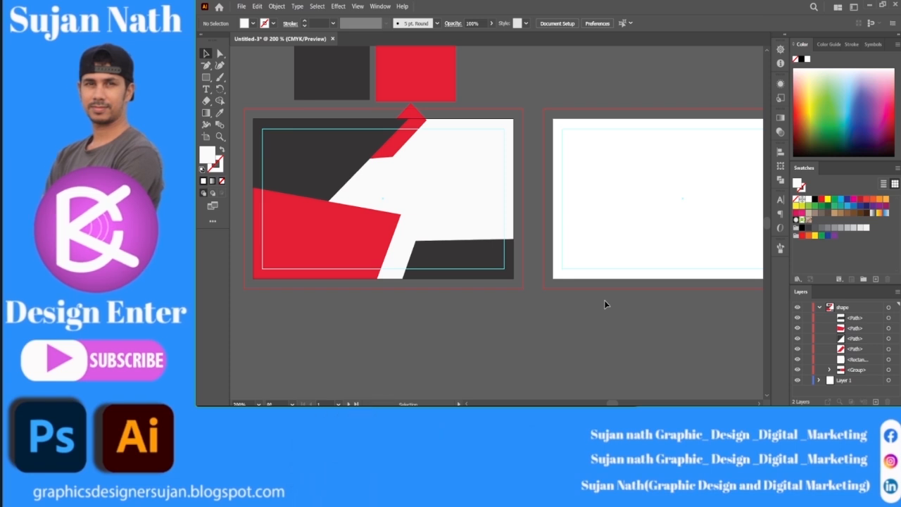
# Draw a full-height rectangle over slightly more than the left half of the second artboard, filled with the dark grey sampled from the first card.
pyautogui.moveTo(615, 276); pyautogui.dragTo(558, 303)
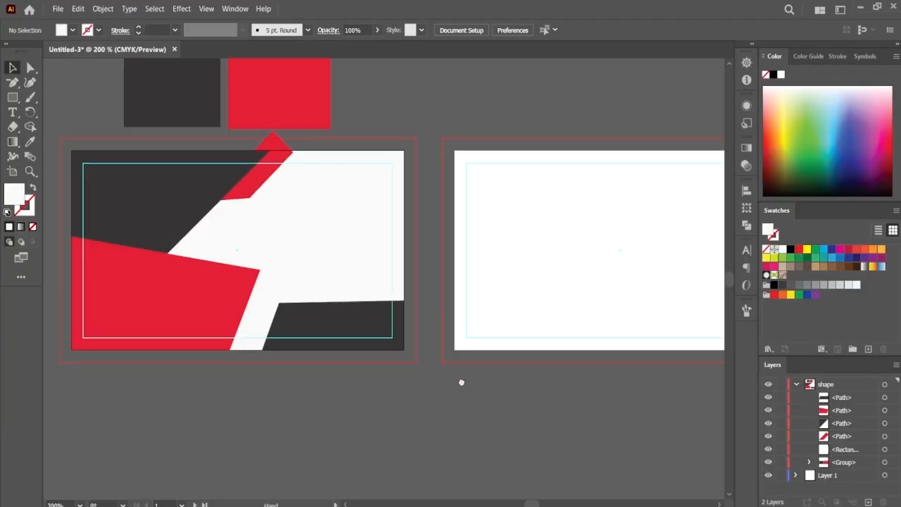
pyautogui.moveTo(590, 272); pyautogui.dragTo(584, 268)
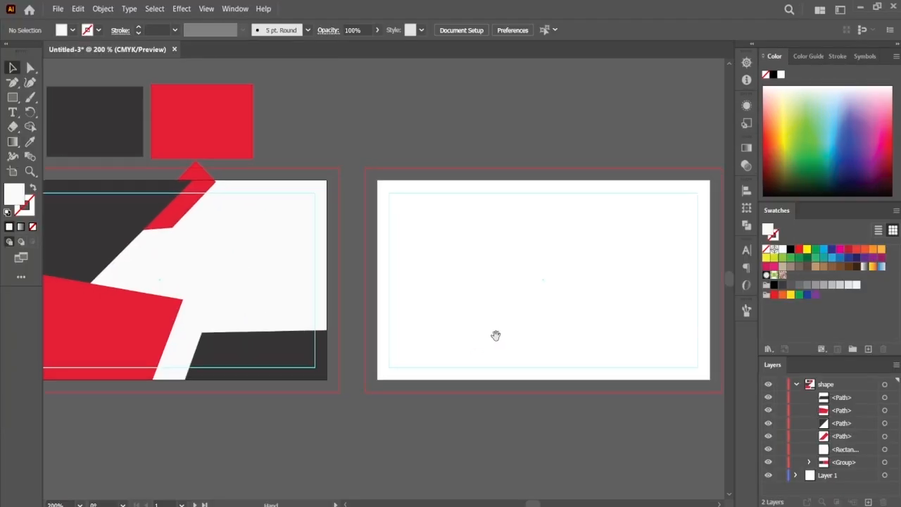
pyautogui.moveTo(539, 346); pyautogui.dragTo(500, 322)
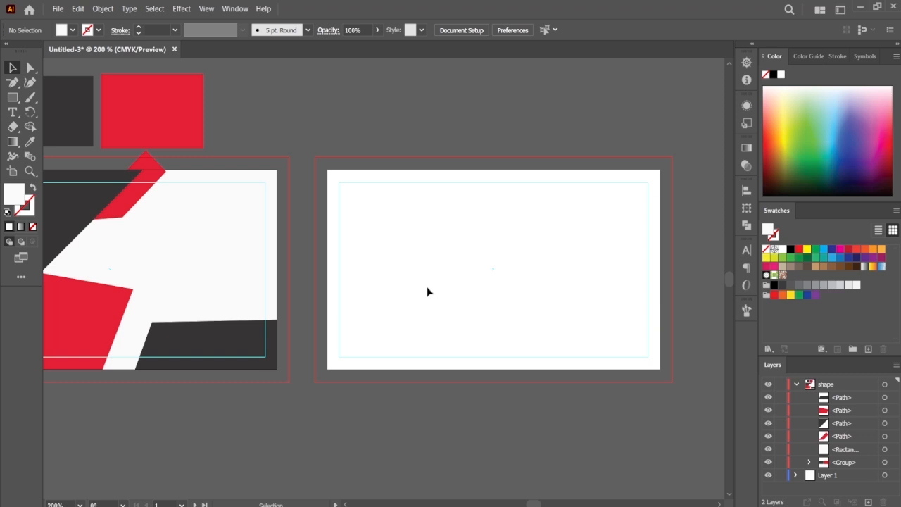
pyautogui.moveTo(358, 289); pyautogui.dragTo(369, 269)
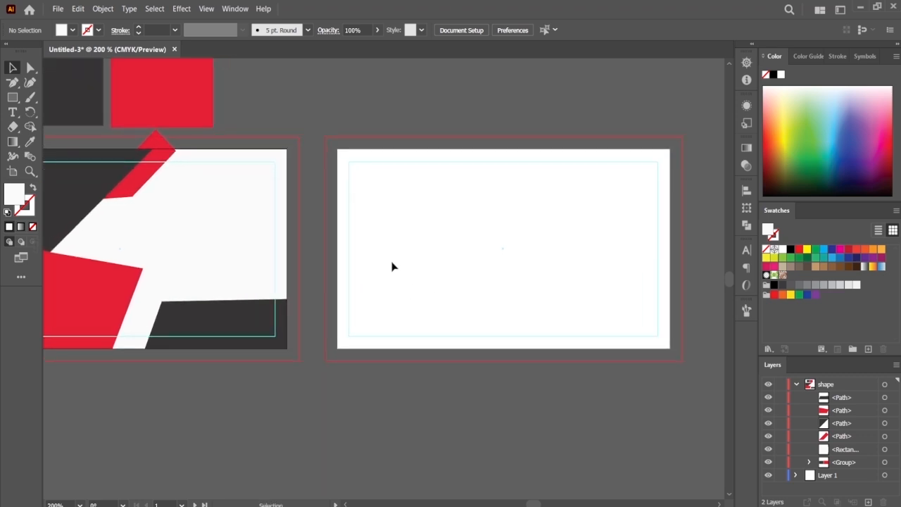
pyautogui.click(12, 98)
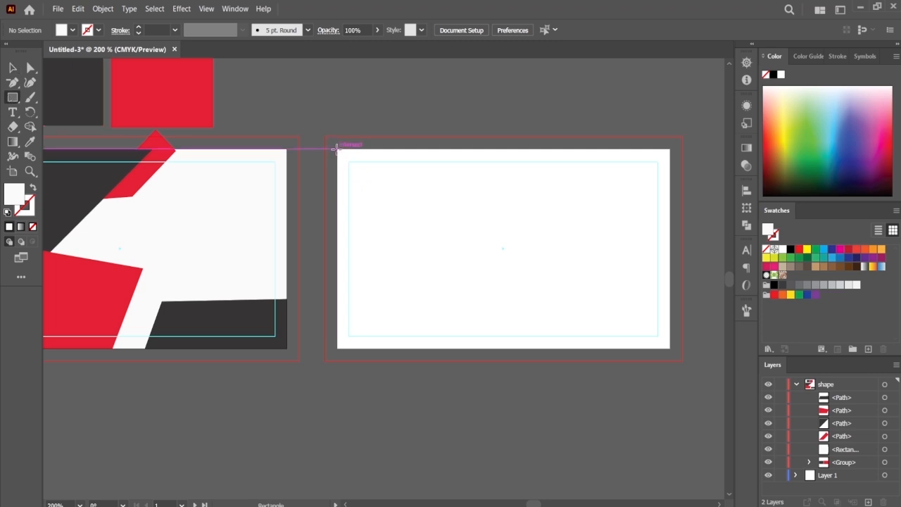
pyautogui.moveTo(337, 146); pyautogui.dragTo(523, 350)
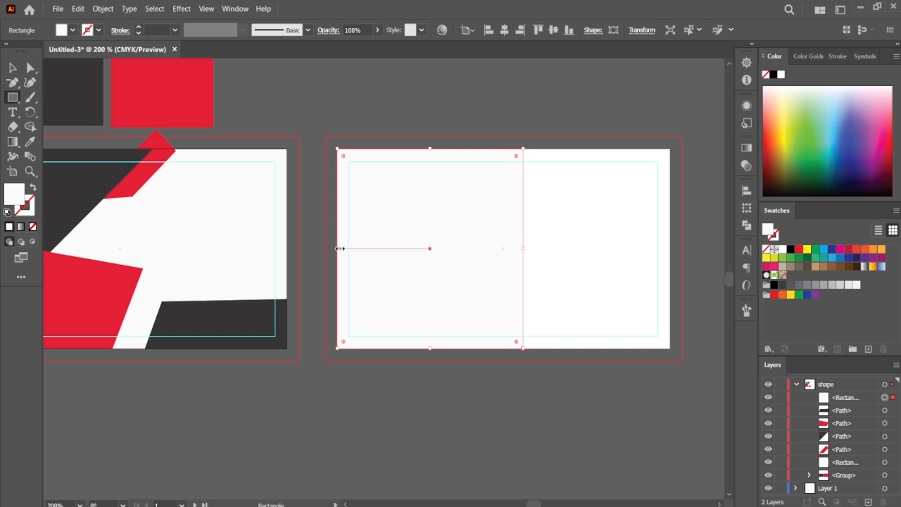
pyautogui.moveTo(339, 249); pyautogui.dragTo(337, 248)
pyautogui.press('i')
pyautogui.click(230, 307)
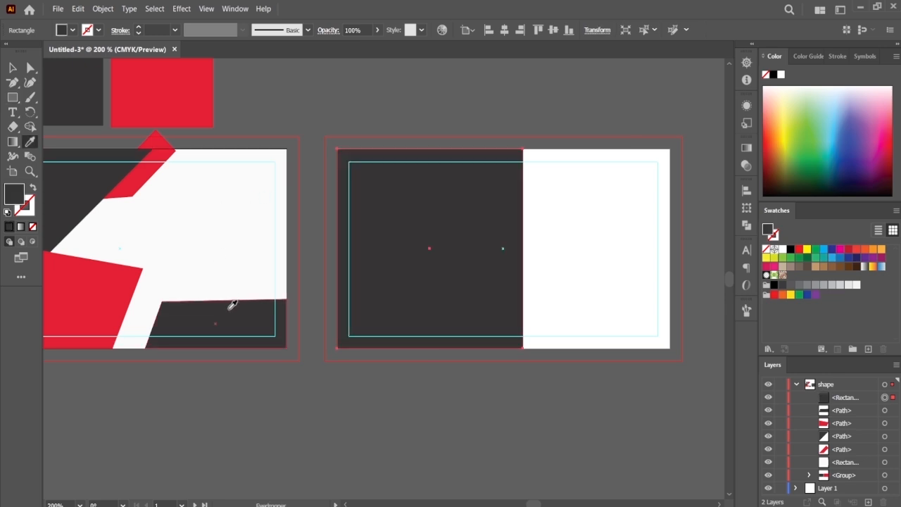
# Turn the dark grey rectangle on the second artboard into a triangle by deleting its top-right anchor point.
pyautogui.click(13, 82)
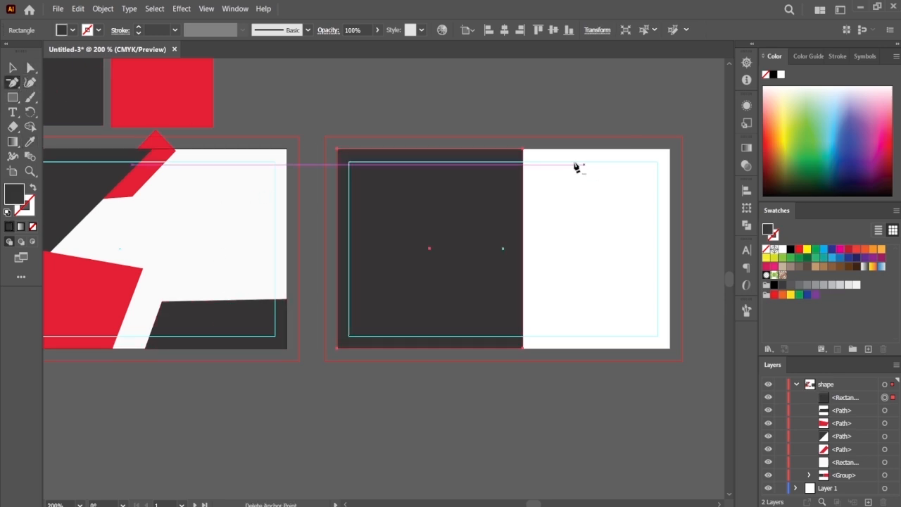
pyautogui.click(523, 150)
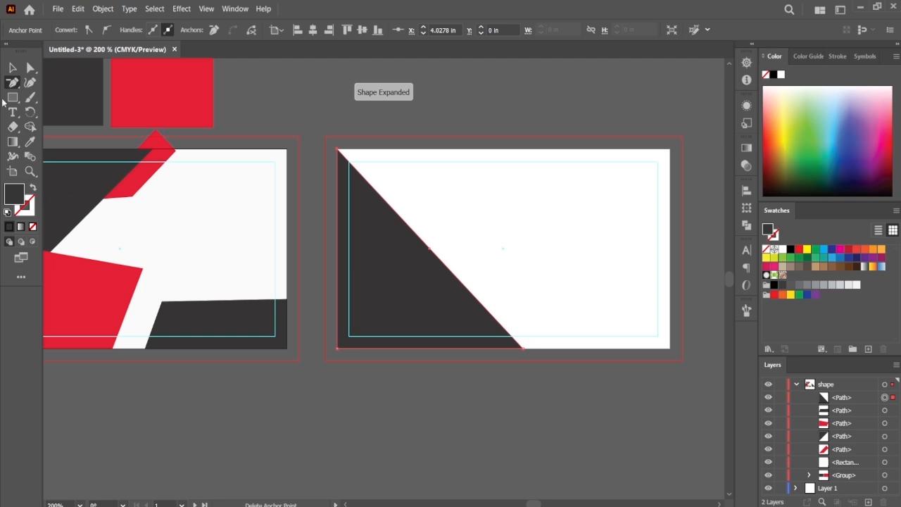
pyautogui.click(12, 67)
pyautogui.click(378, 365)
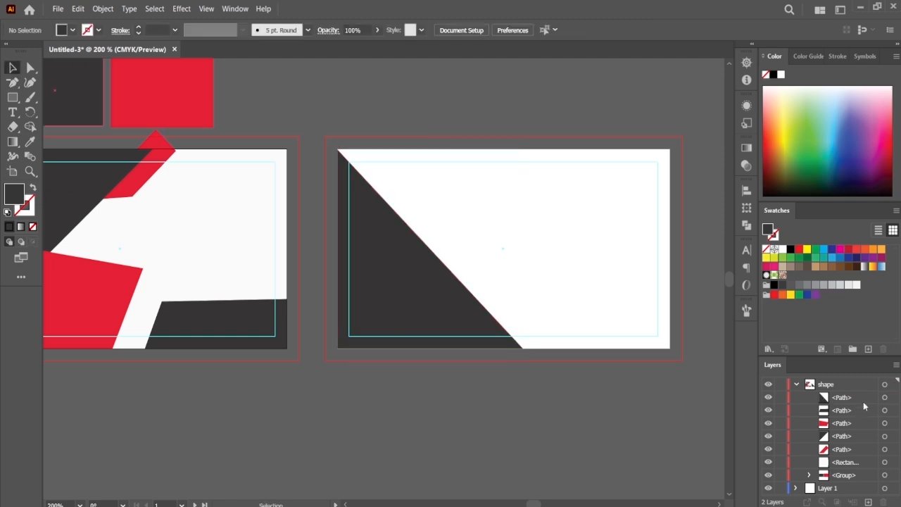
# Create a new layer above the shape layer and name it "shape 2".
pyautogui.click(797, 385)
pyautogui.click(868, 502)
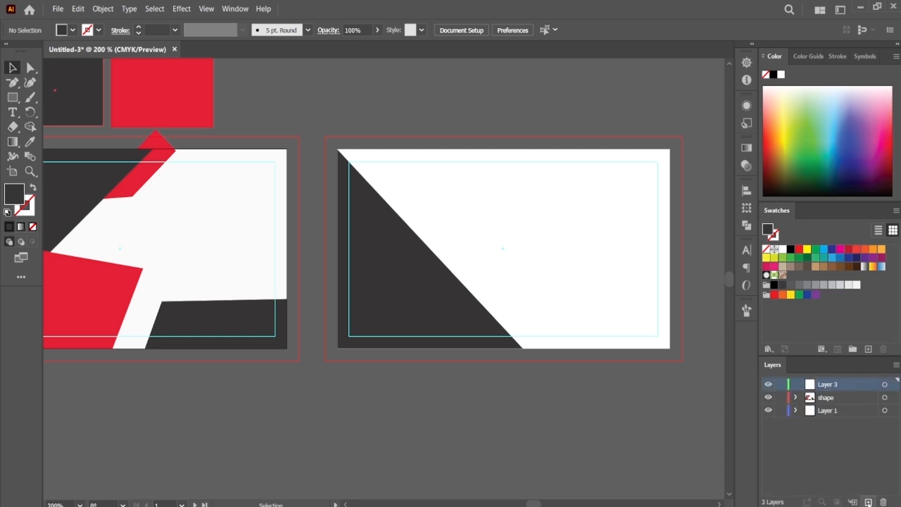
pyautogui.doubleClick(829, 384)
pyautogui.press('BackSpace')
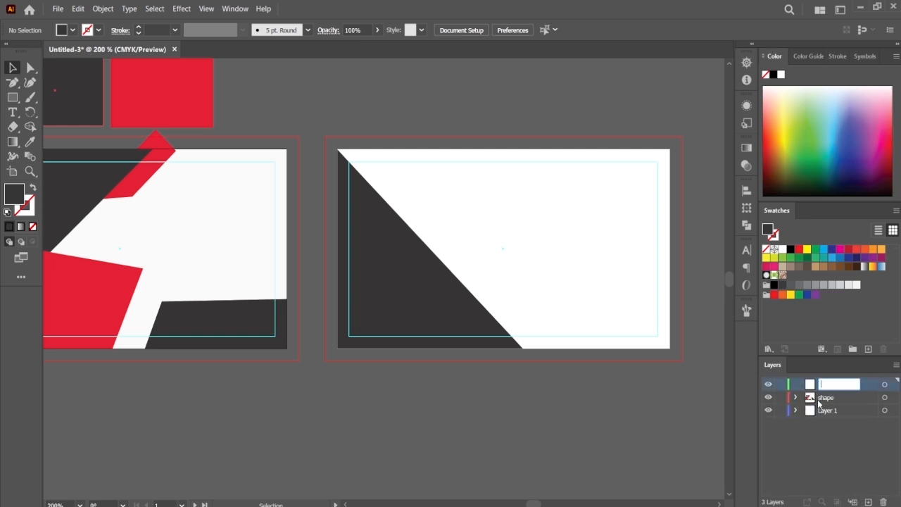
pyautogui.click(831, 398)
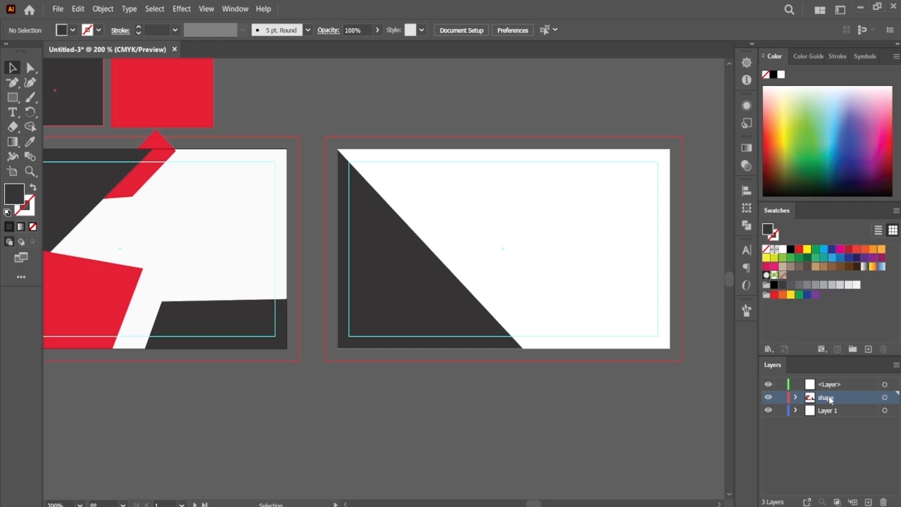
pyautogui.doubleClick(832, 398)
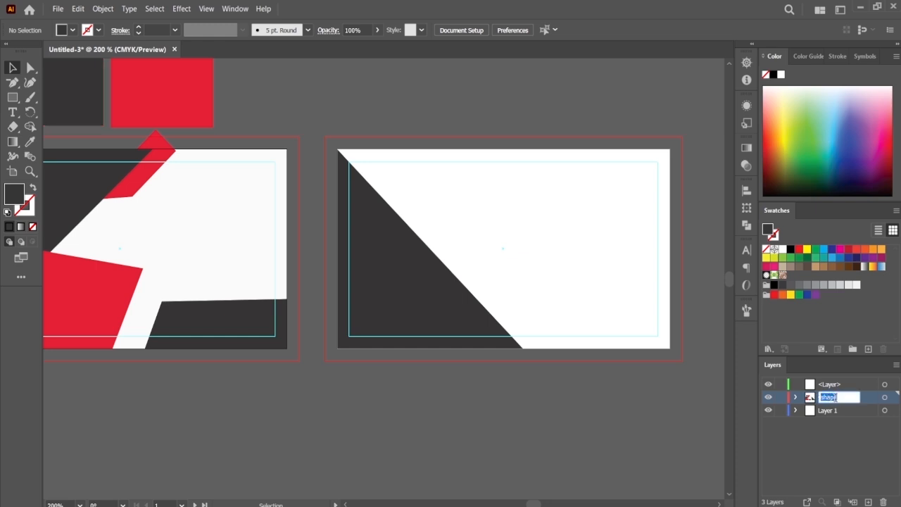
pyautogui.doubleClick(840, 384)
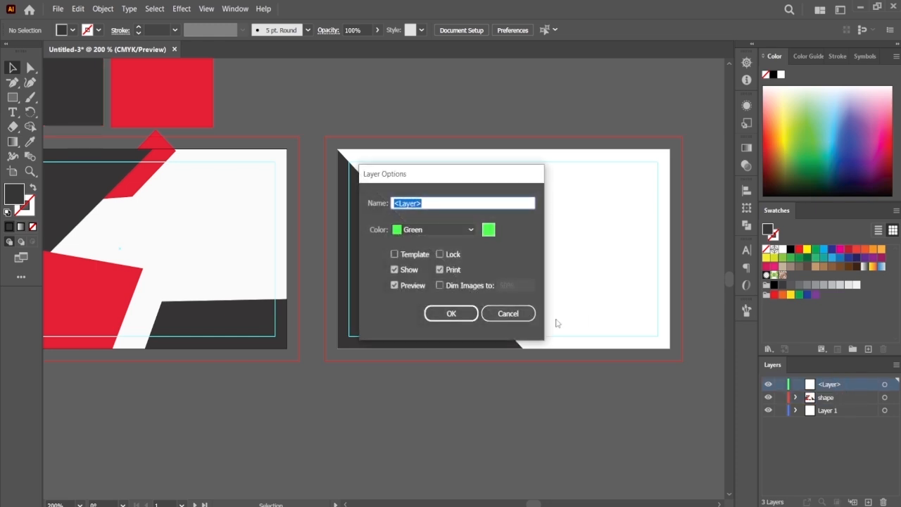
pyautogui.press('BackSpace')
pyautogui.press('Return')
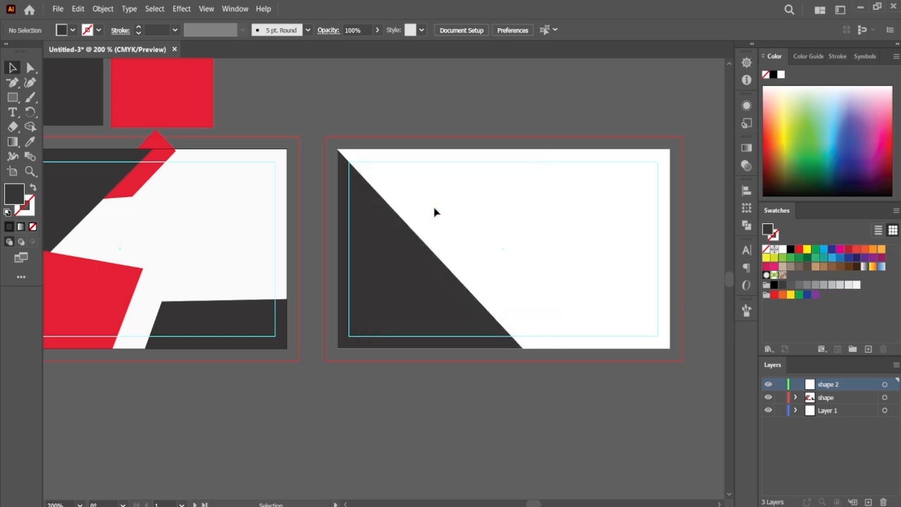
# Move the second artboard's dark triangle path from the shape layer into the shape 2 layer.
pyautogui.click(769, 385)
pyautogui.click(796, 397)
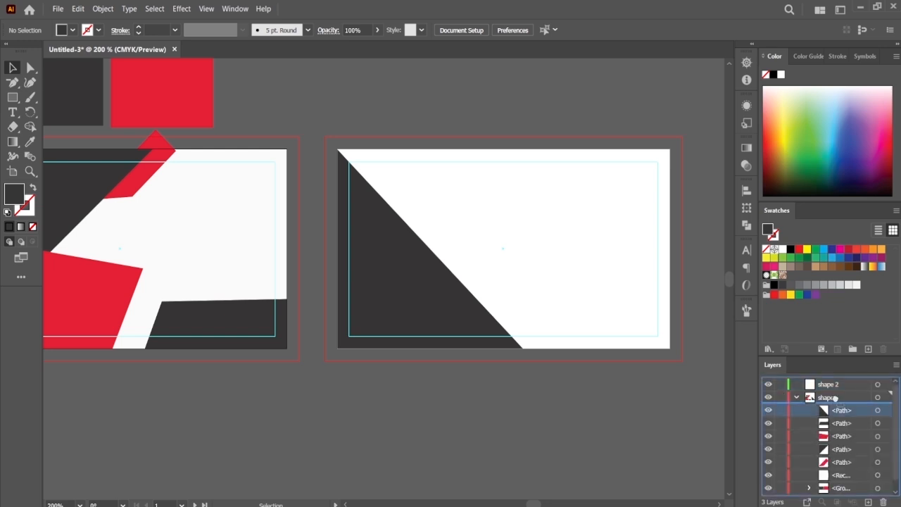
pyautogui.click(831, 385)
pyautogui.moveTo(830, 385); pyautogui.dragTo(829, 386)
pyautogui.click(797, 398)
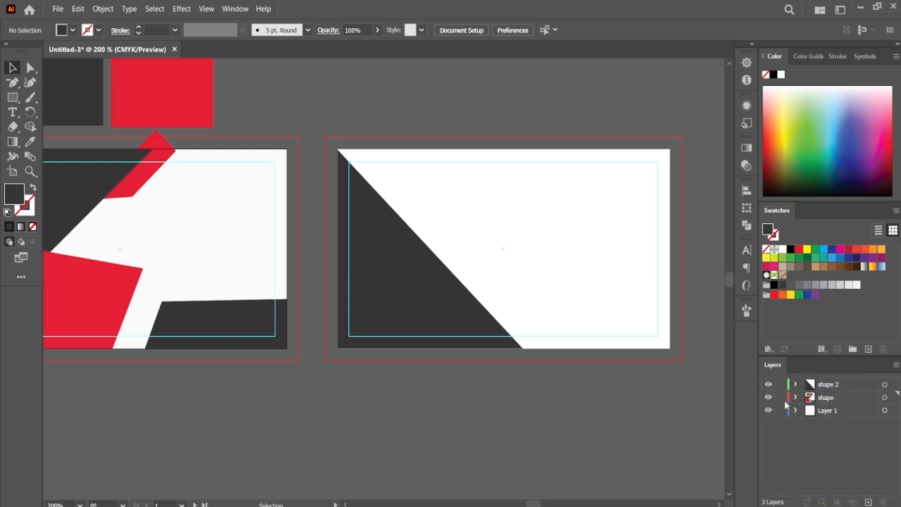
# Lock the shape layer, keeping it visible after checking which artwork it holds.
pyautogui.click(768, 397)
pyautogui.click(768, 397)
pyautogui.click(768, 397)
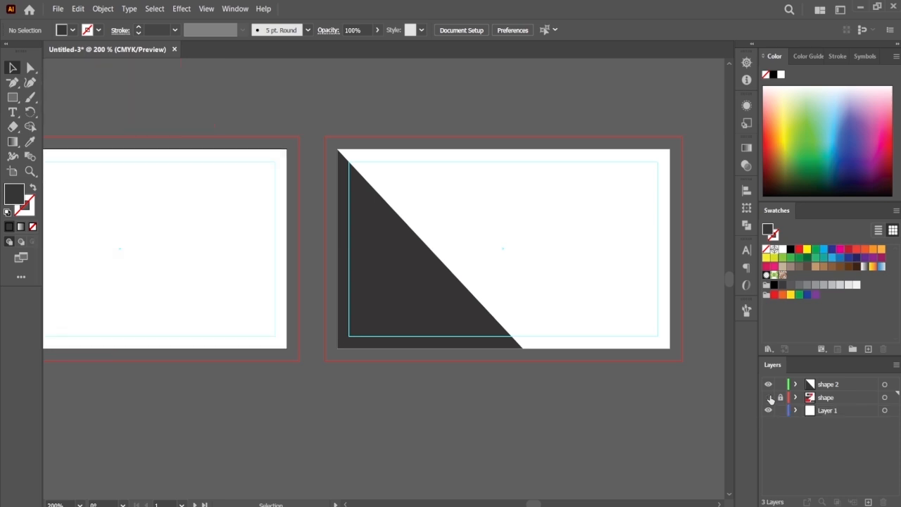
pyautogui.click(768, 397)
# Draw a rectangle in the shape 2 layer over the lower half of the second artboard, from its left edge to past the triangle's tip.
pyautogui.moveTo(534, 305); pyautogui.dragTo(535, 344)
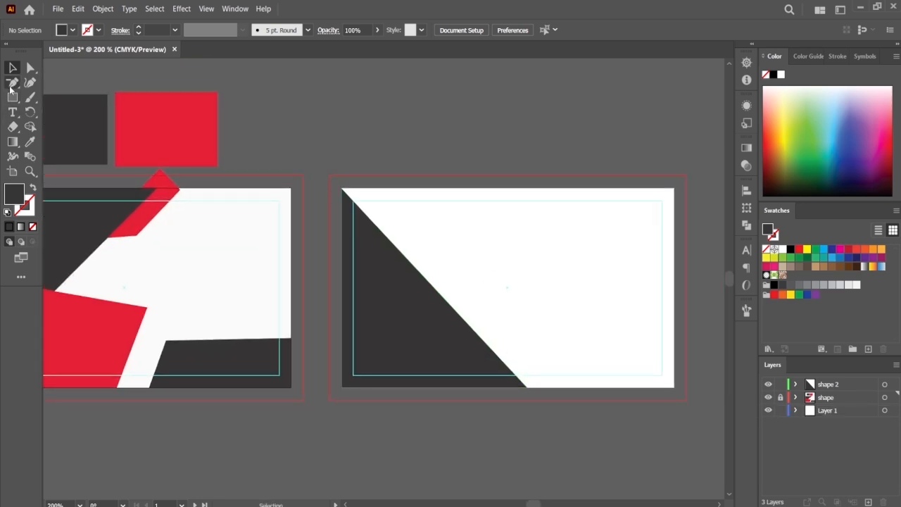
pyautogui.moveTo(14, 84); pyautogui.dragTo(44, 82)
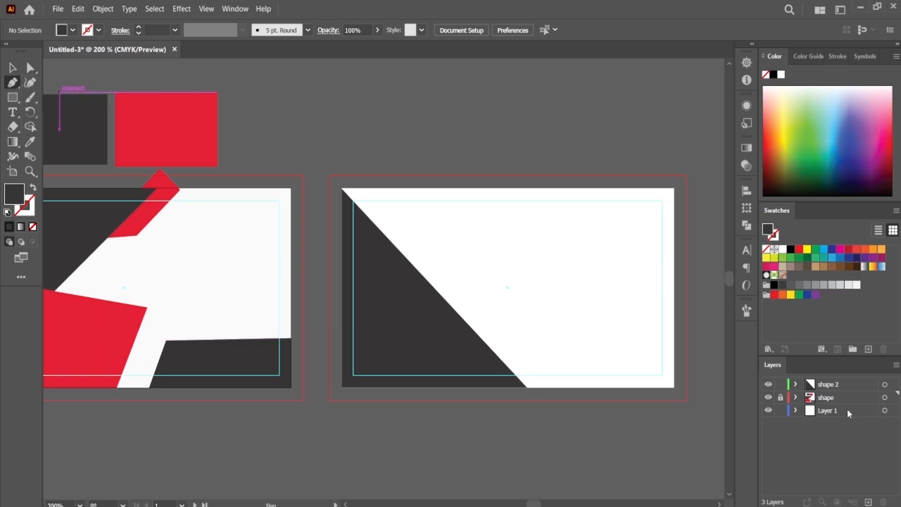
pyautogui.click(835, 389)
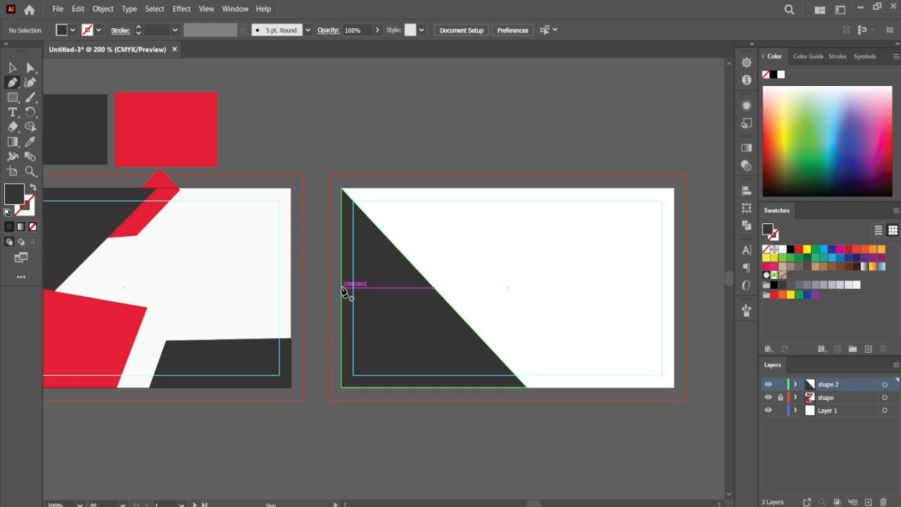
pyautogui.click(13, 97)
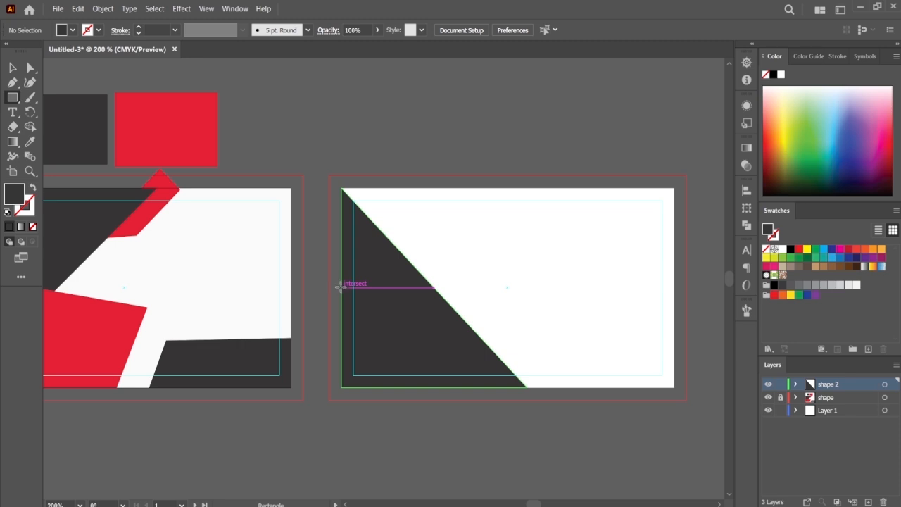
pyautogui.moveTo(340, 284); pyautogui.dragTo(554, 387)
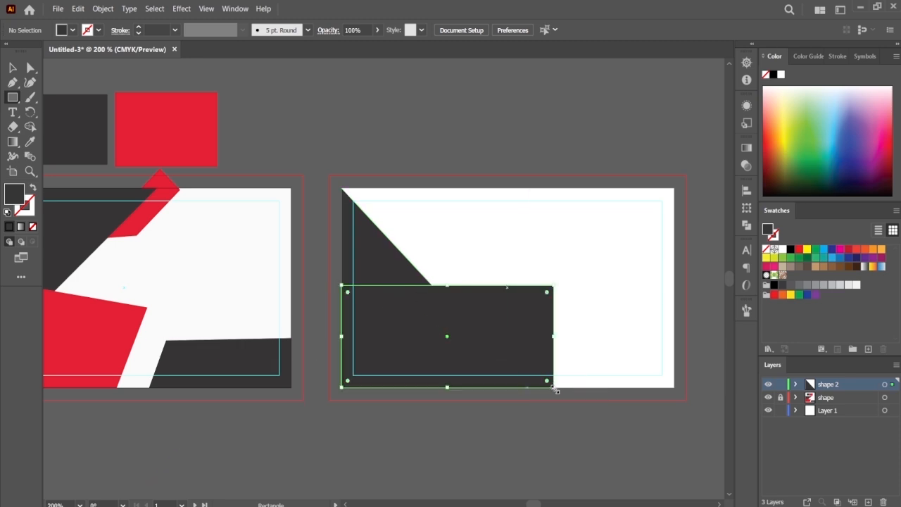
# Select only the new rectangle in the shape 2 layer and fill it with the red sampled from the first card.
pyautogui.click(795, 384)
pyautogui.keyDown('shift'); pyautogui.click(884, 410); pyautogui.keyUp('shift')
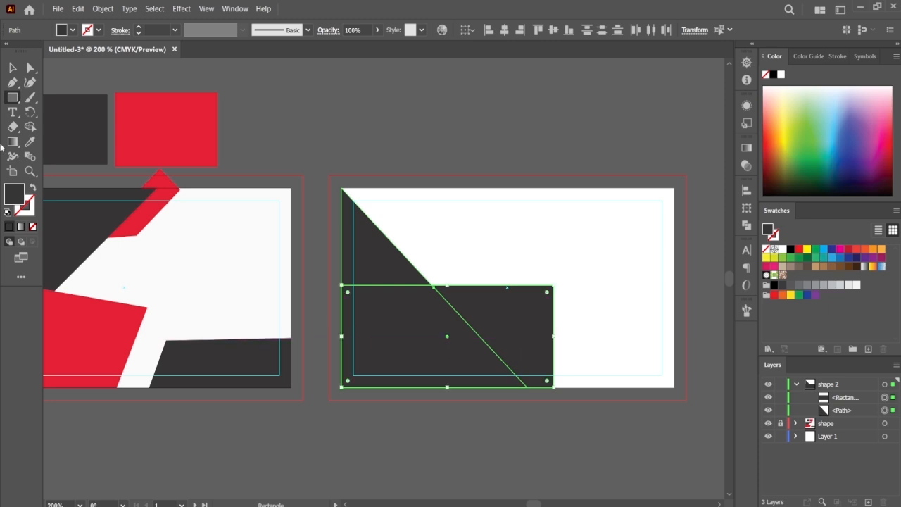
pyautogui.click(26, 70)
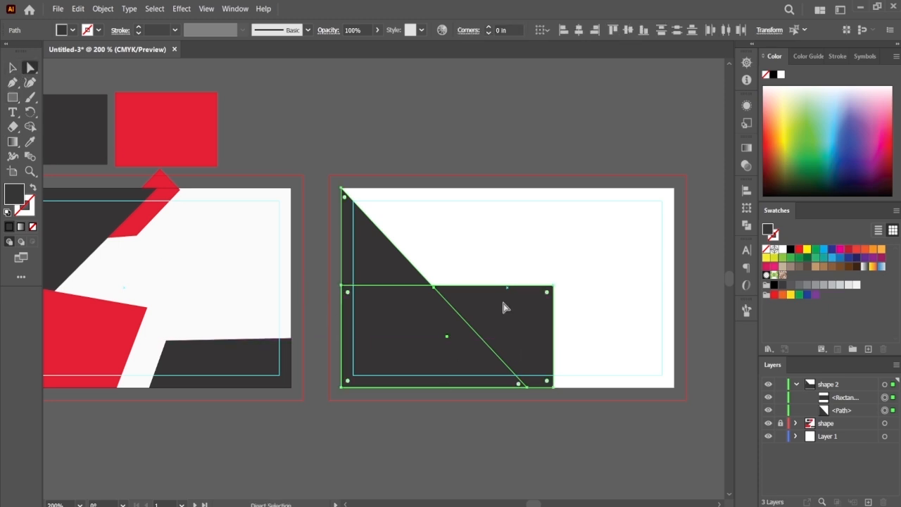
pyautogui.click(885, 411)
pyautogui.click(885, 398)
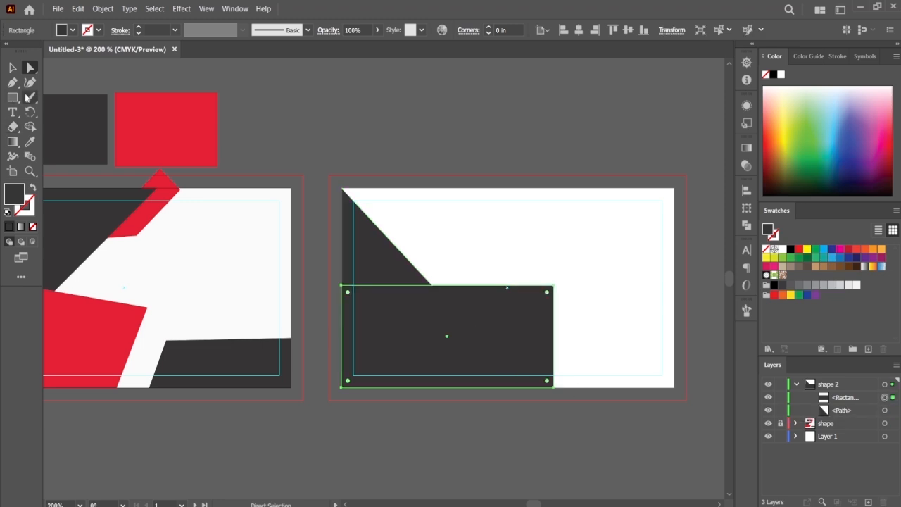
pyautogui.click(29, 141)
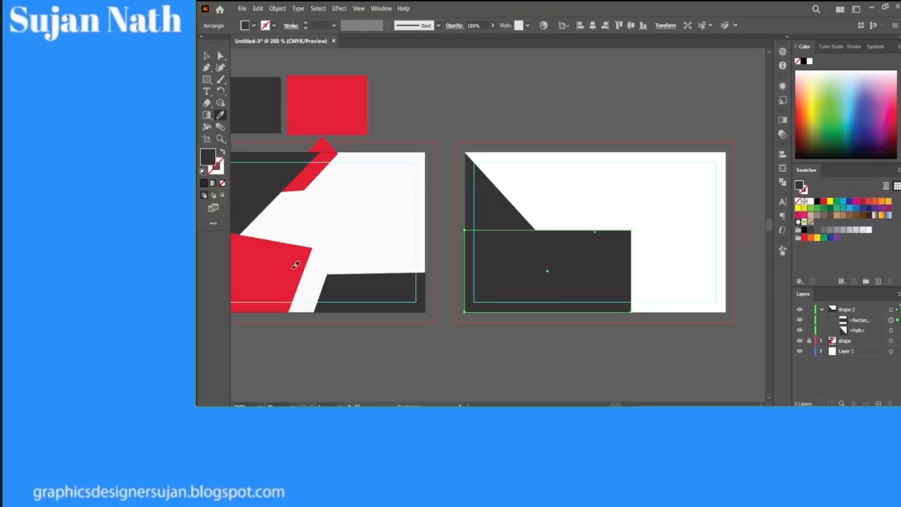
pyautogui.click(123, 330)
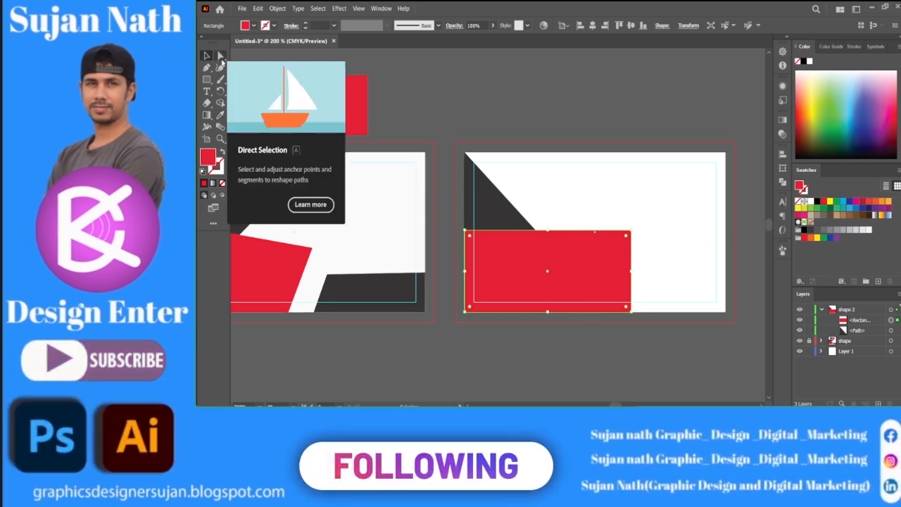
# Slant the red rectangle's right side by moving its top-right anchor about 0.94 in to the left and slightly down.
pyautogui.click(220, 56)
pyautogui.click(632, 234)
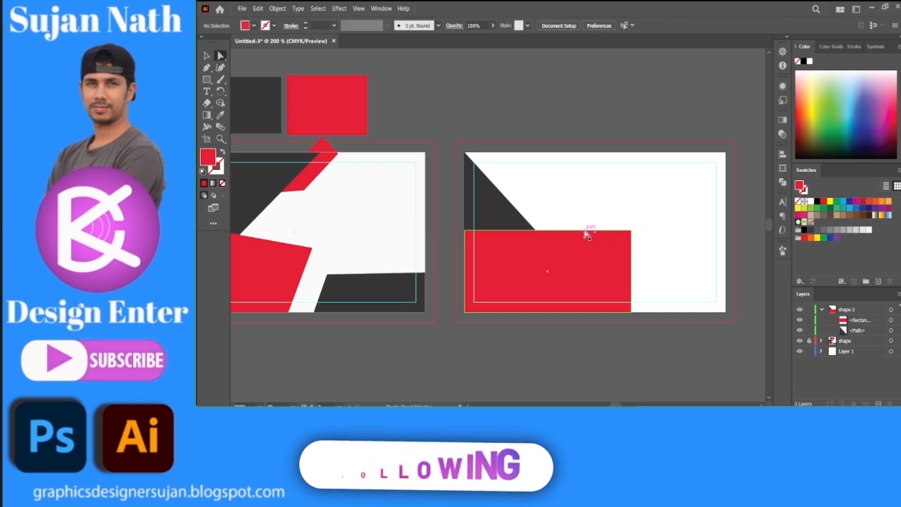
pyautogui.click(631, 232)
pyautogui.moveTo(632, 234); pyautogui.dragTo(562, 237)
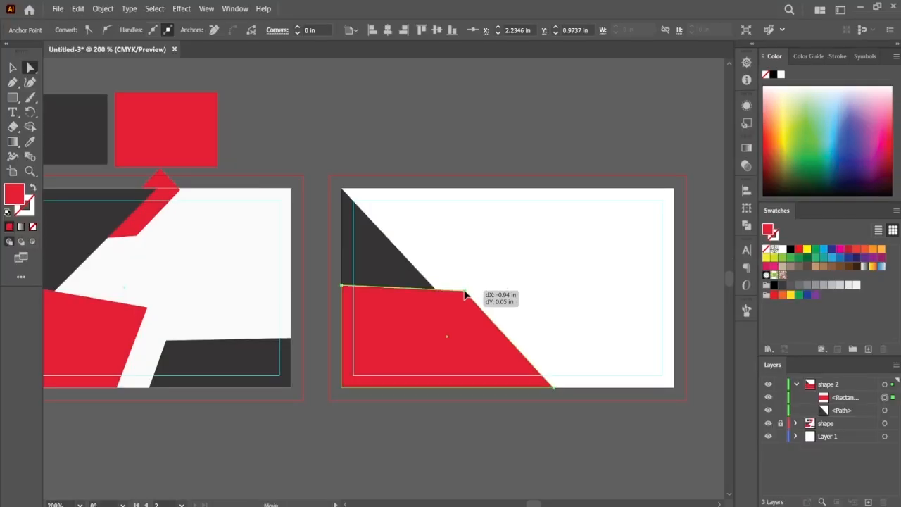
pyautogui.moveTo(465, 295); pyautogui.dragTo(465, 291)
pyautogui.click(632, 425)
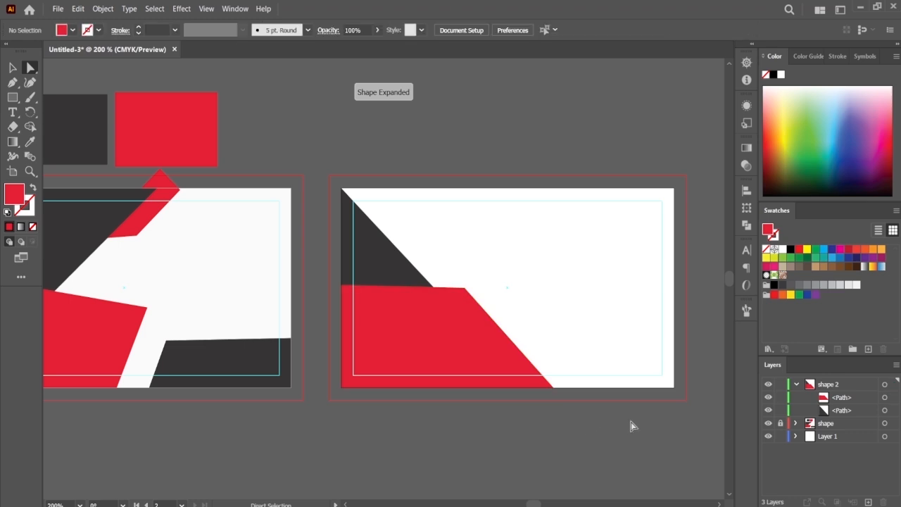
# Draw a dark grey triangle with the Pen tool over the red shape, from the second artboard's bottom-left corner to an apex below the red shape's upper edge.
pyautogui.click(885, 411)
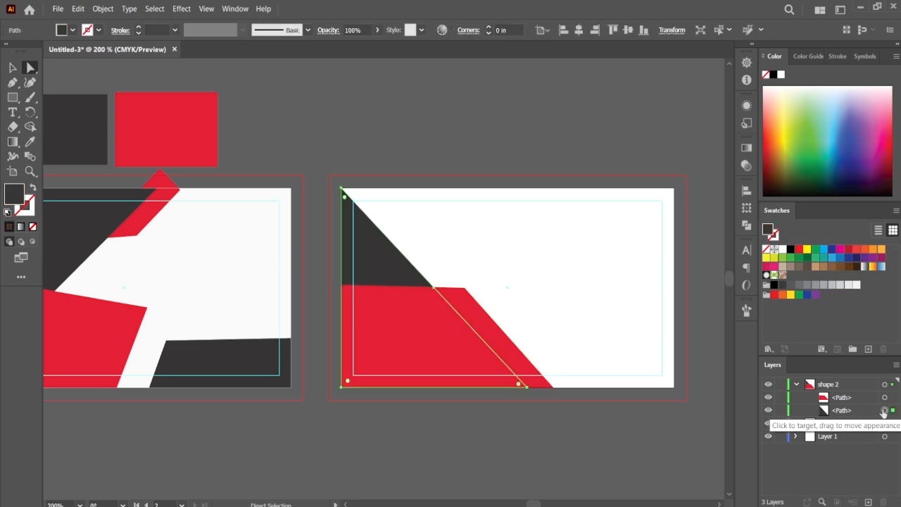
pyautogui.click(590, 444)
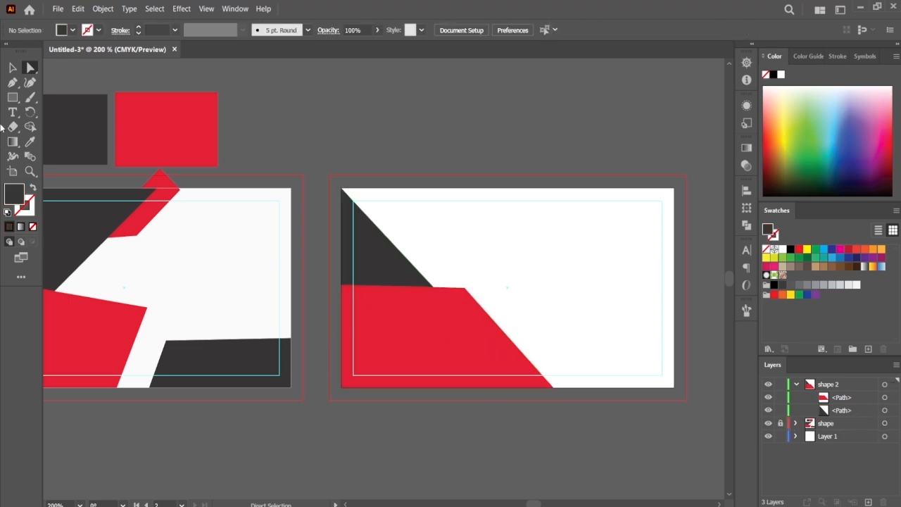
pyautogui.click(13, 82)
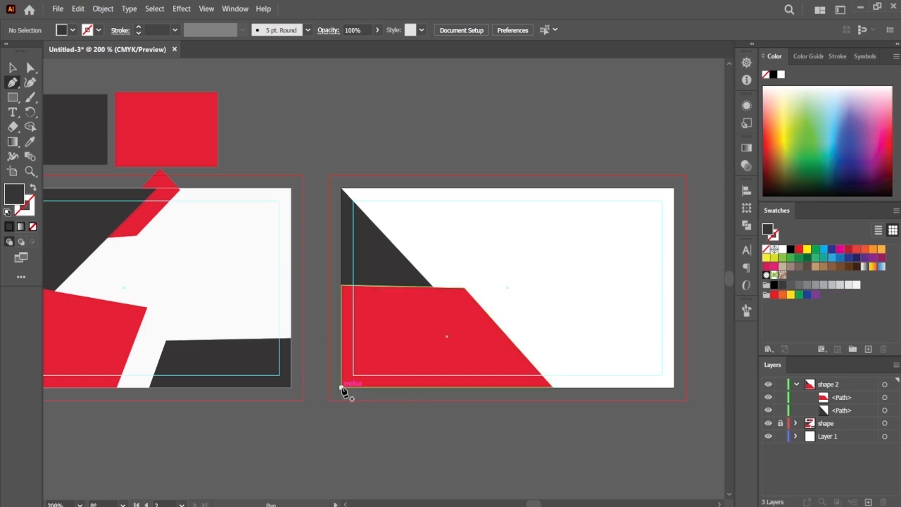
pyautogui.click(341, 387)
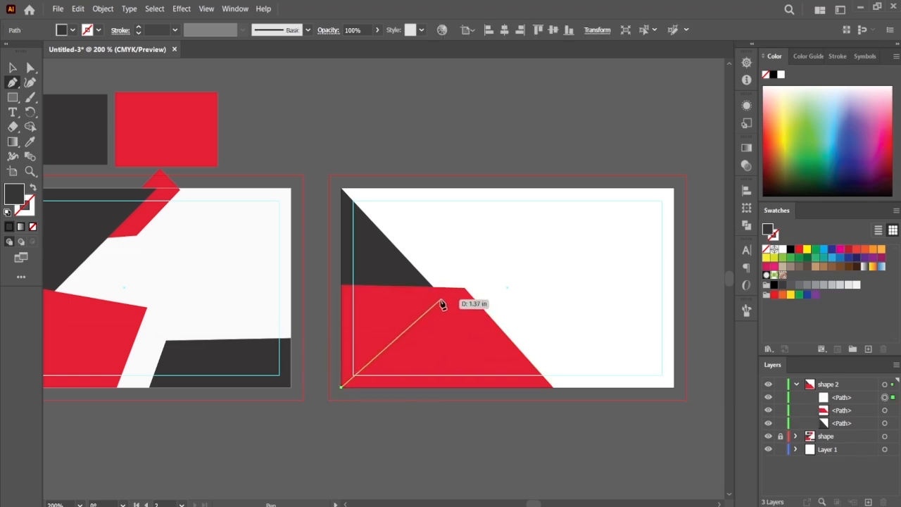
pyautogui.click(440, 300)
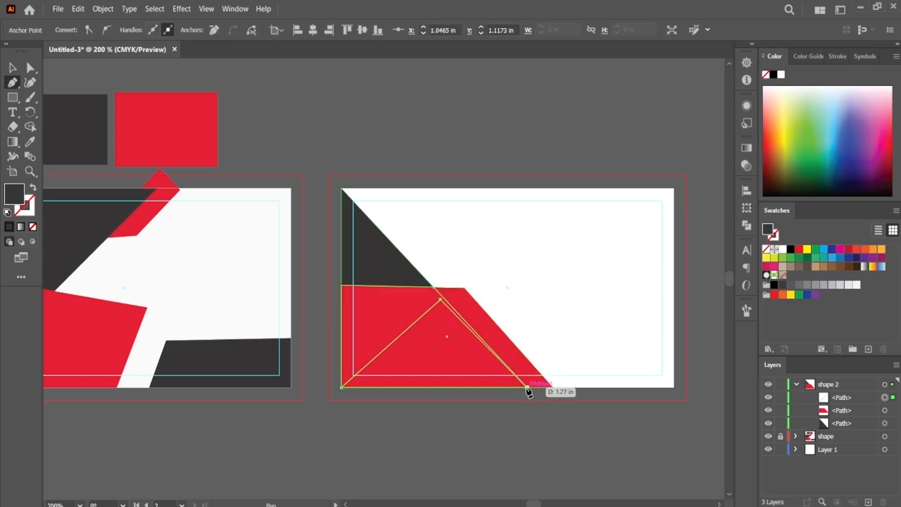
pyautogui.click(527, 386)
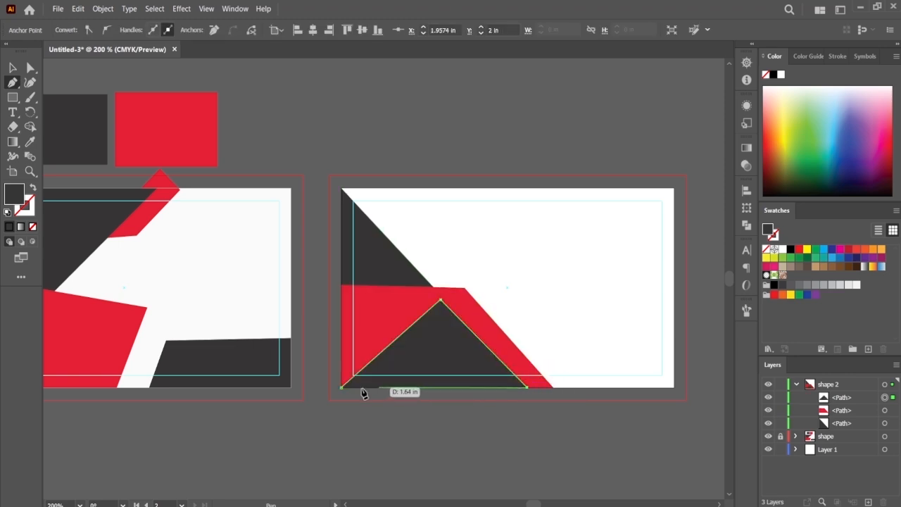
pyautogui.click(341, 387)
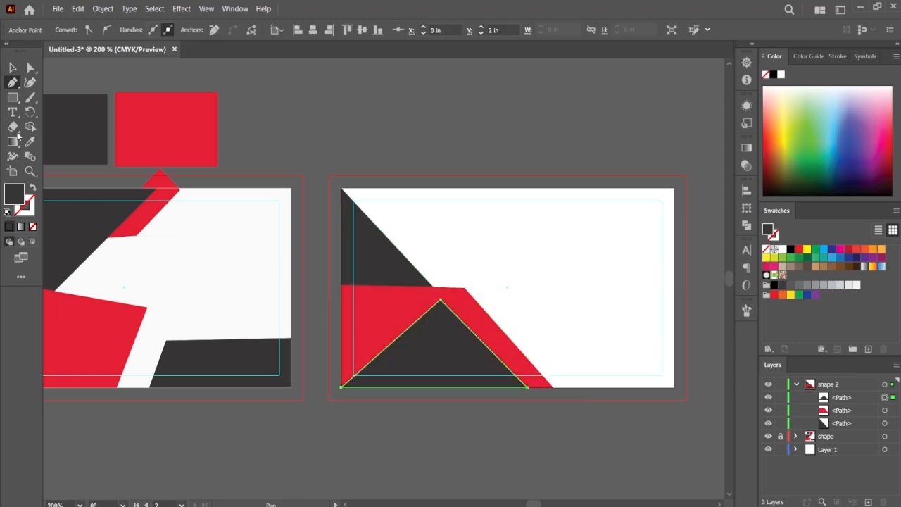
# Nudge the new dark grey triangle's apex slightly to the right and upward, leaving its two base corners in place.
pyautogui.click(30, 67)
pyautogui.click(470, 321)
pyautogui.moveTo(441, 302); pyautogui.dragTo(443, 302)
pyautogui.click(511, 284)
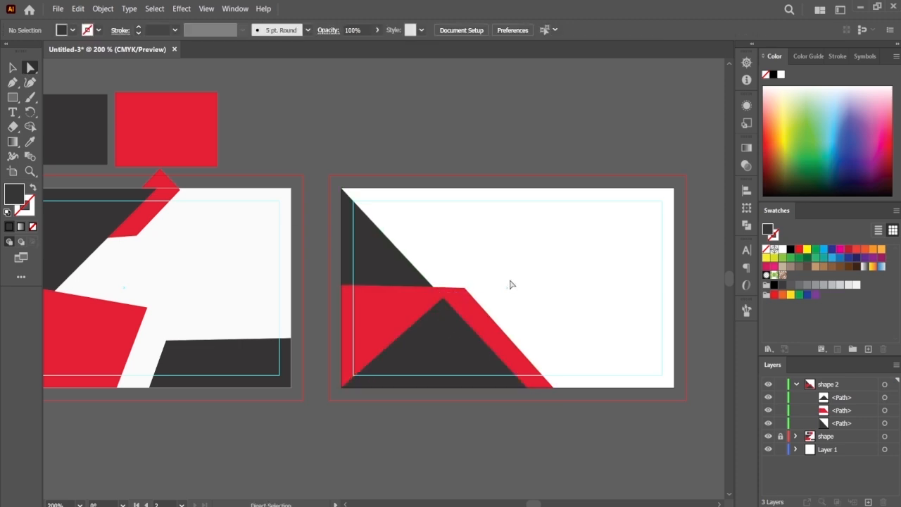
# Draw a dark grey rectangle in the second artboard's bottom-right corner and narrow it slightly from its left side.
pyautogui.moveTo(607, 364); pyautogui.dragTo(597, 363)
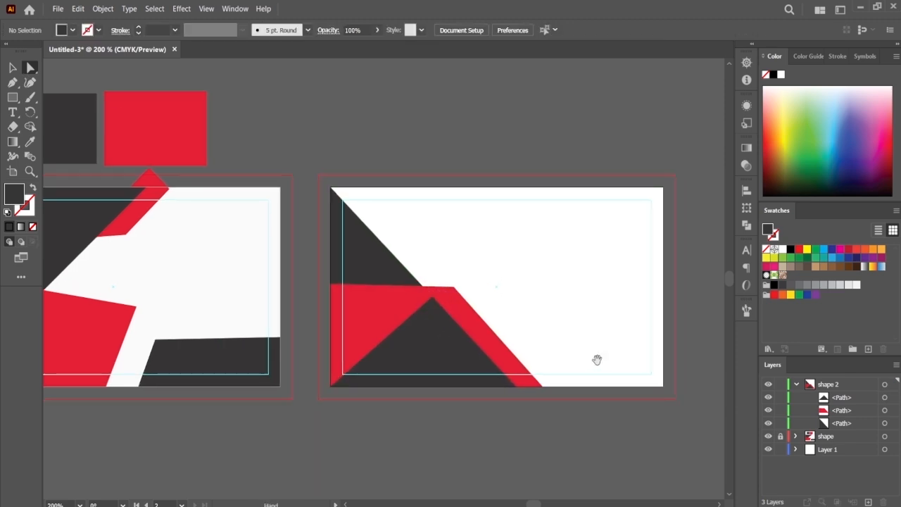
pyautogui.press('m')
pyautogui.moveTo(548, 314); pyautogui.dragTo(664, 386)
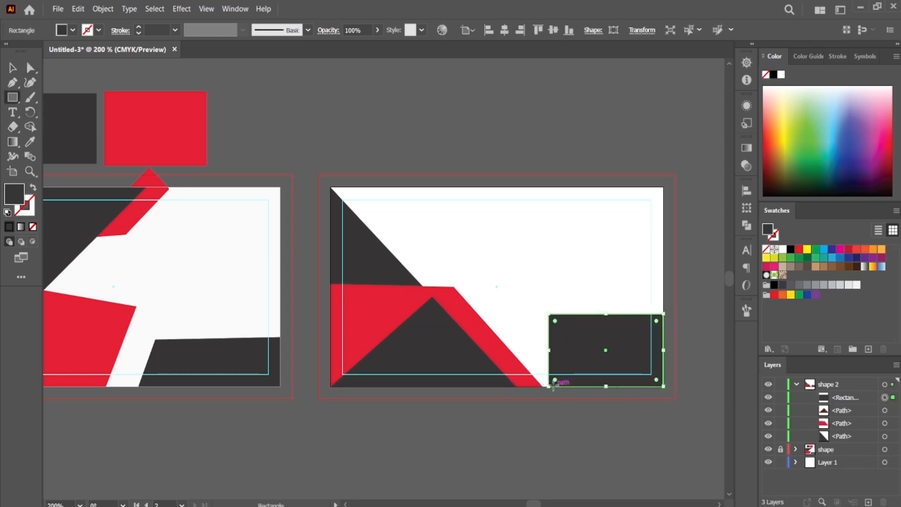
pyautogui.moveTo(548, 351); pyautogui.dragTo(563, 355)
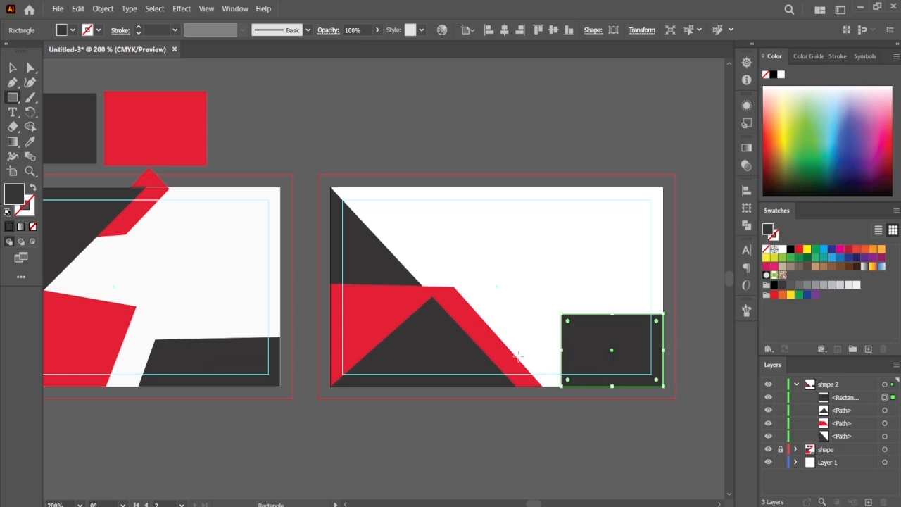
# Slant the rectangle's left side parallel to the red band by moving only its top-left anchor to the left, and keep the whole shape selected.
pyautogui.click(27, 70)
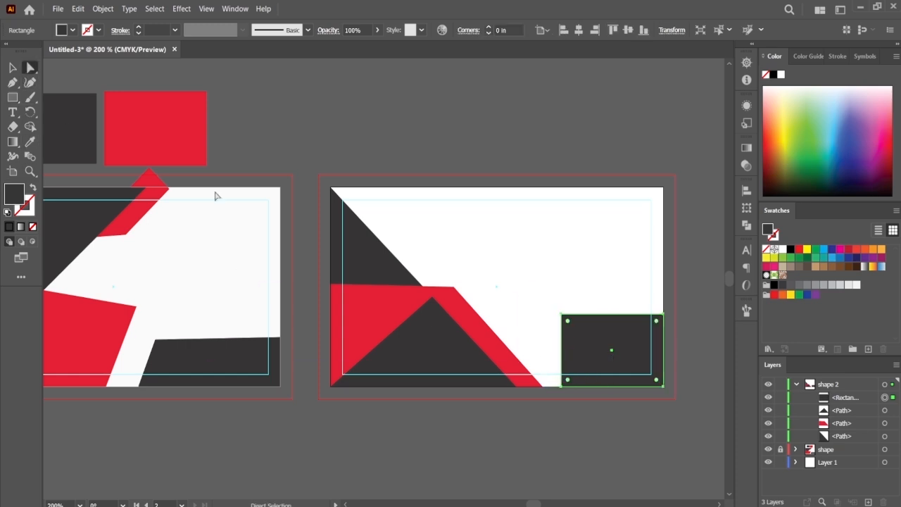
pyautogui.moveTo(562, 316); pyautogui.dragTo(497, 320)
pyautogui.click(567, 428)
pyautogui.click(581, 359)
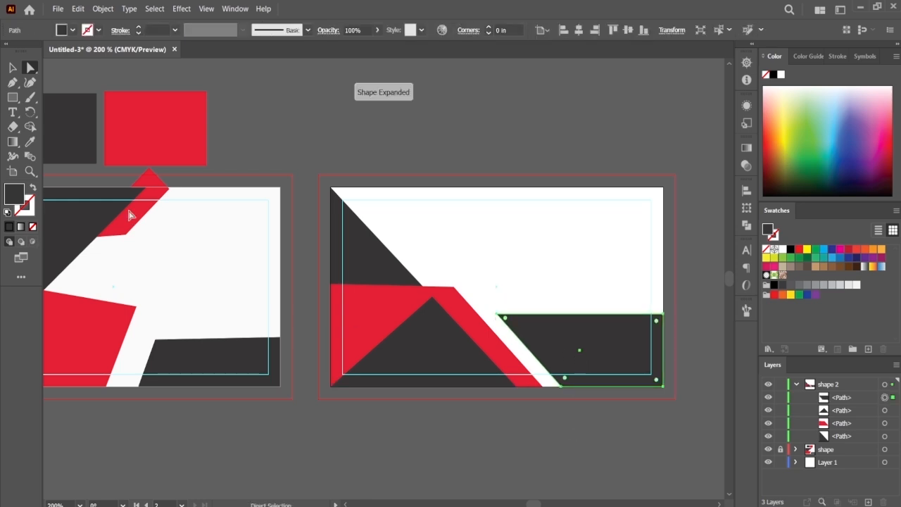
pyautogui.click(12, 67)
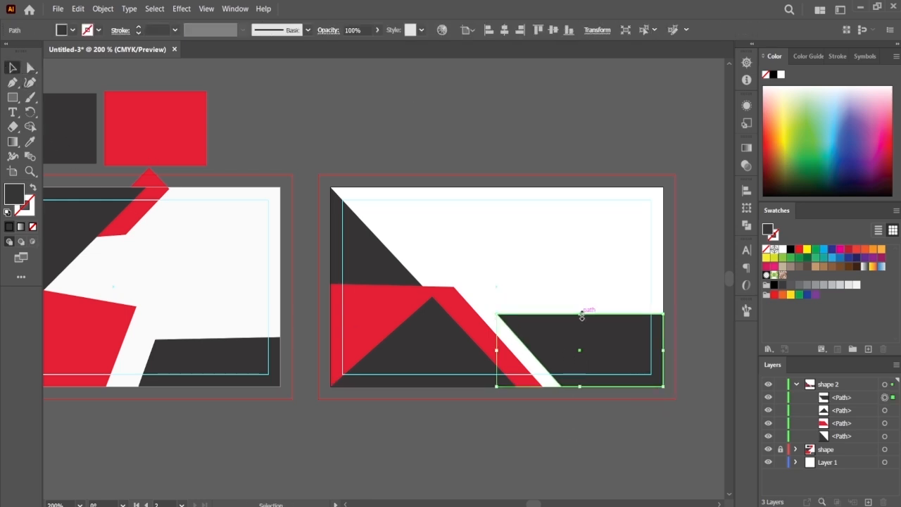
pyautogui.moveTo(581, 316); pyautogui.dragTo(582, 341)
pyautogui.moveTo(497, 362); pyautogui.dragTo(521, 366)
pyautogui.hotkey('ctrl', 'z')
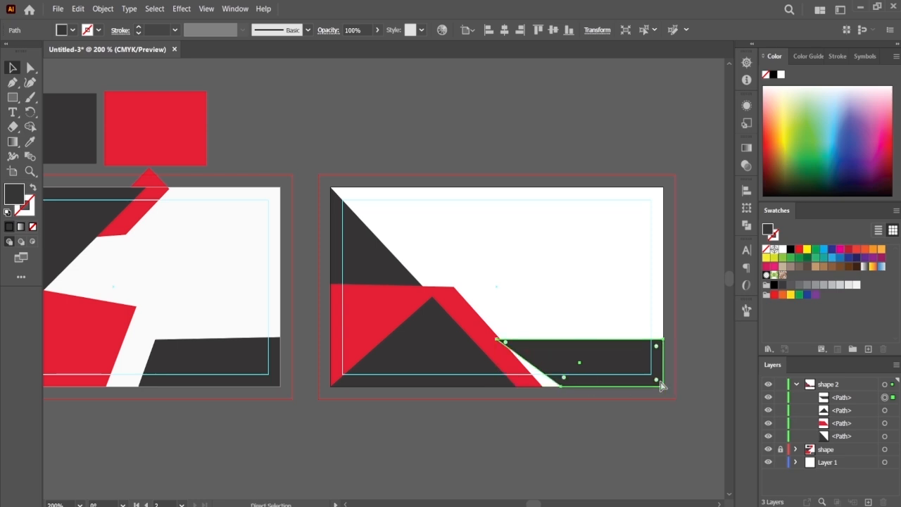
pyautogui.hotkey('ctrl', 'z')
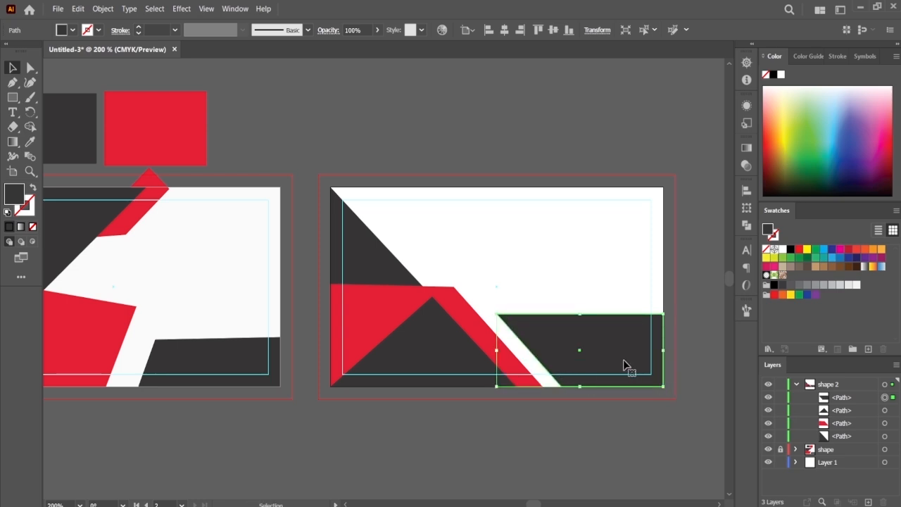
# Move the slanted dark grey shape diagonally down and right so it overhangs the second artboard's bottom-right corner.
pyautogui.moveTo(623, 354); pyautogui.dragTo(650, 382)
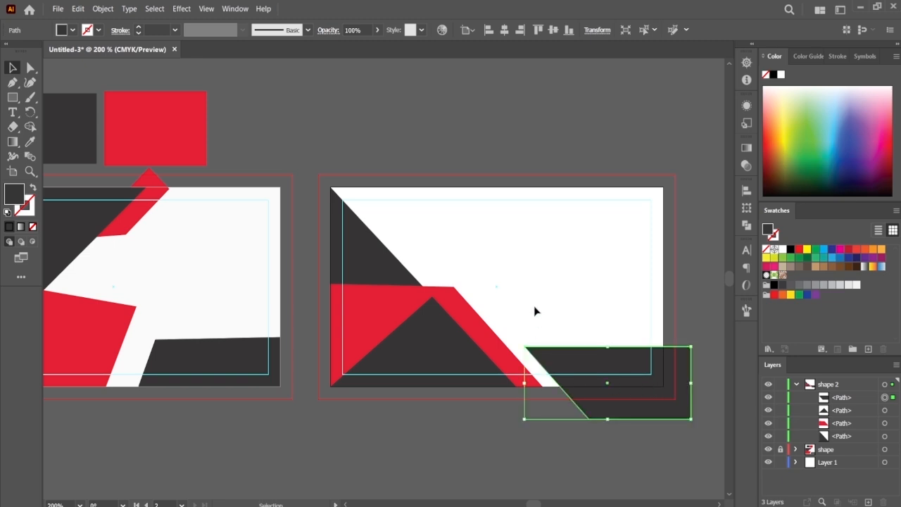
pyautogui.click(550, 335)
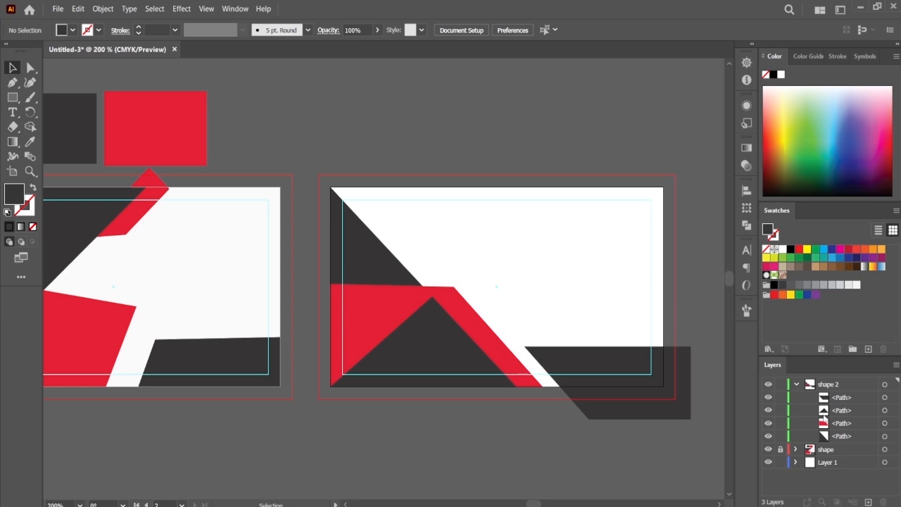
pyautogui.click(797, 384)
pyautogui.click(797, 385)
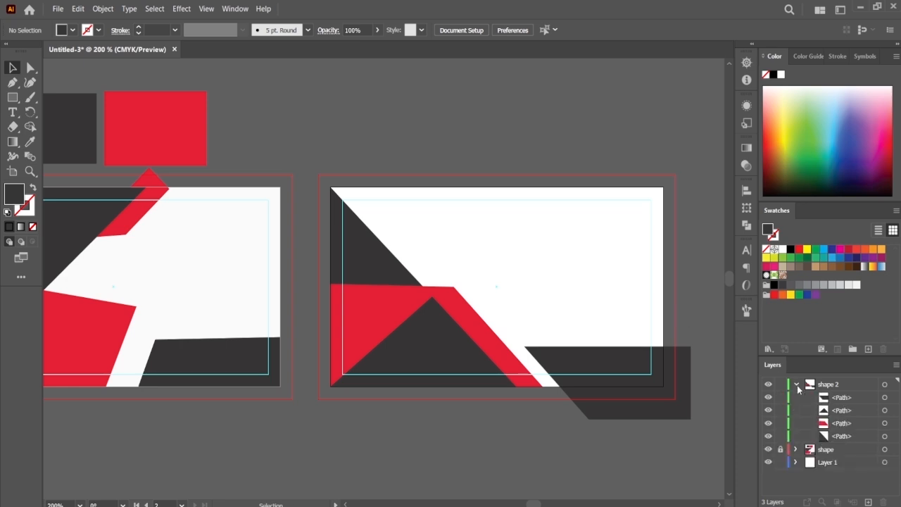
# Draw a rectangle covering the whole second artboard in the shape 2 layer and fill it with the off-white sampled from the first card.
pyautogui.click(840, 401)
pyautogui.click(11, 98)
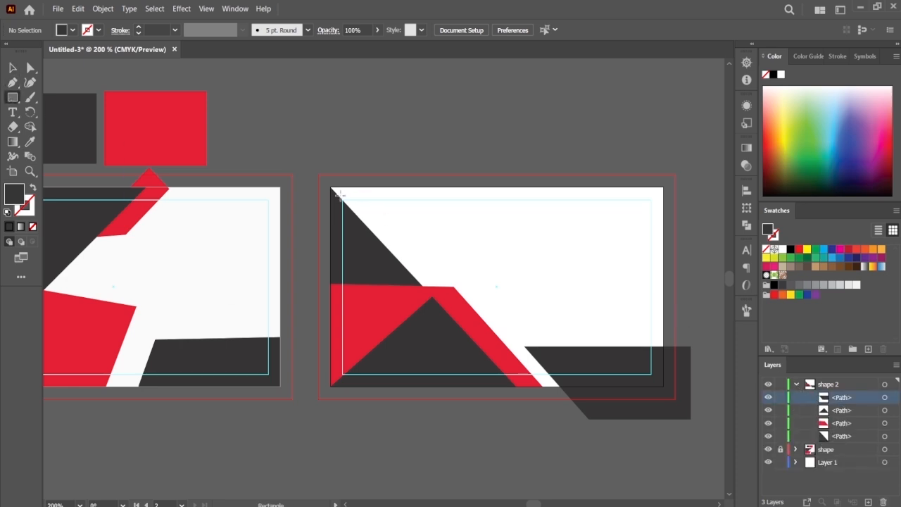
pyautogui.moveTo(329, 185); pyautogui.dragTo(662, 385)
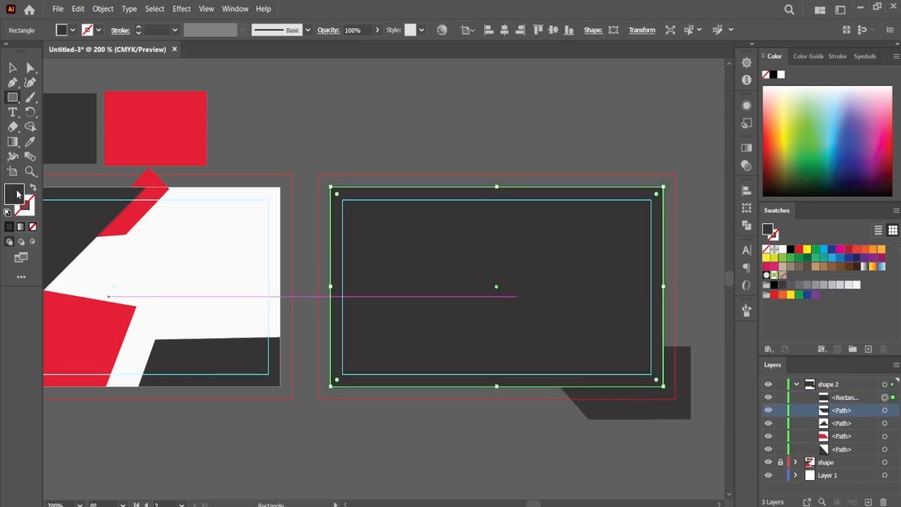
pyautogui.click(31, 142)
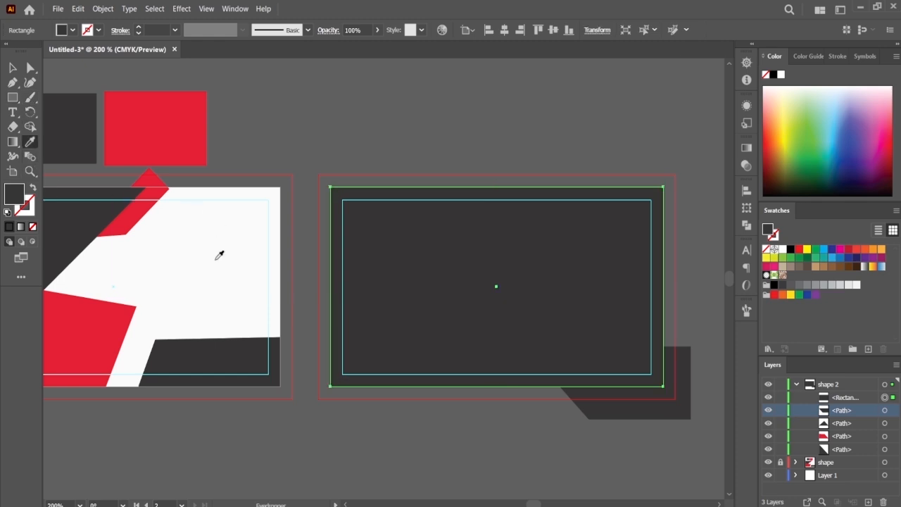
pyautogui.click(221, 255)
pyautogui.click(12, 67)
pyautogui.click(408, 153)
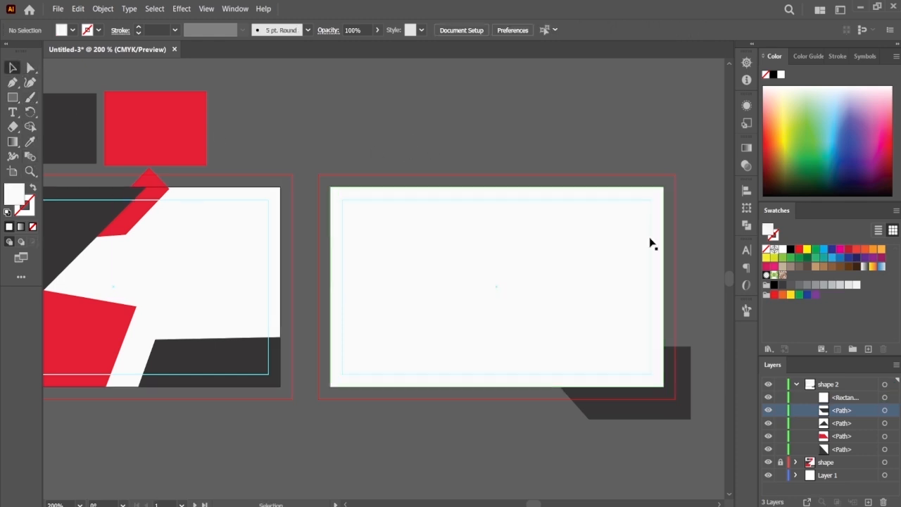
# Send the off-white rectangle below all other shapes in the shape 2 layer and collapse that layer.
pyautogui.moveTo(855, 398); pyautogui.dragTo(856, 454)
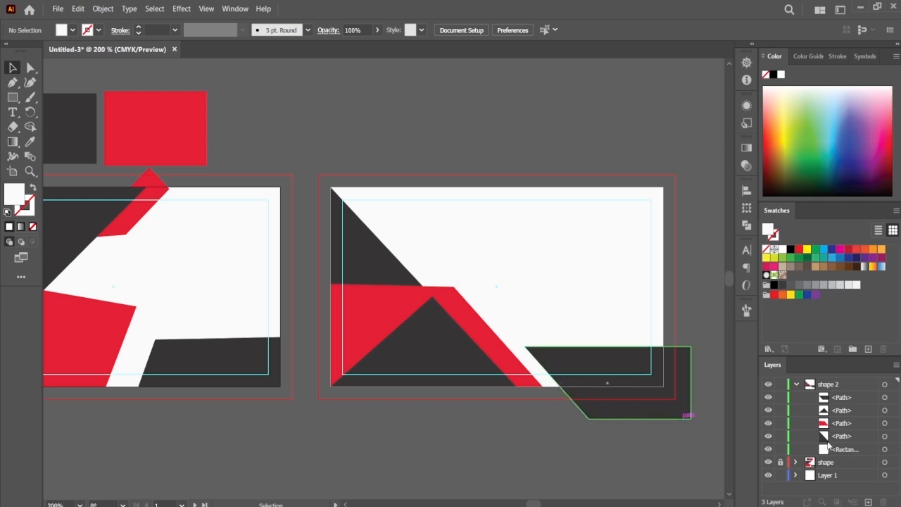
pyautogui.click(797, 385)
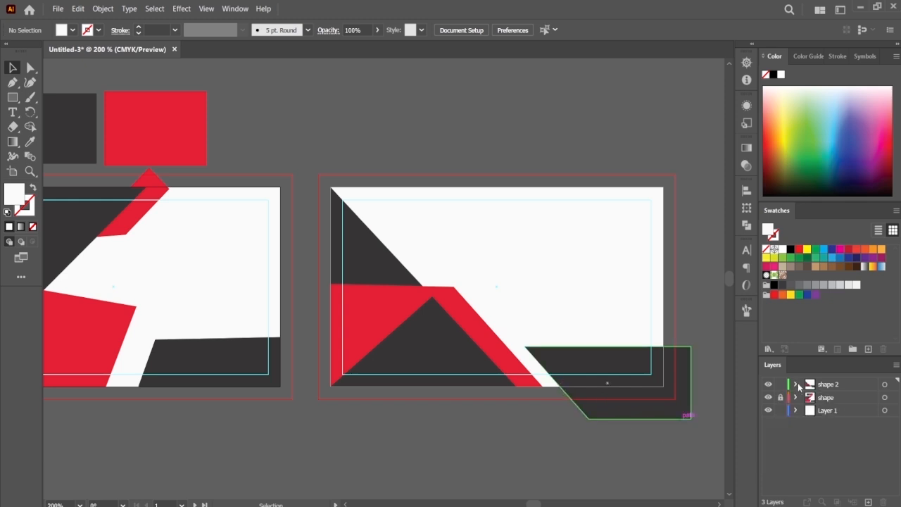
pyautogui.click(797, 385)
pyautogui.click(797, 385)
# Check which card's artwork the shape 2 and shape layers each hold by toggling their visibility, leaving both visible.
pyautogui.click(769, 386)
pyautogui.click(769, 384)
pyautogui.click(768, 385)
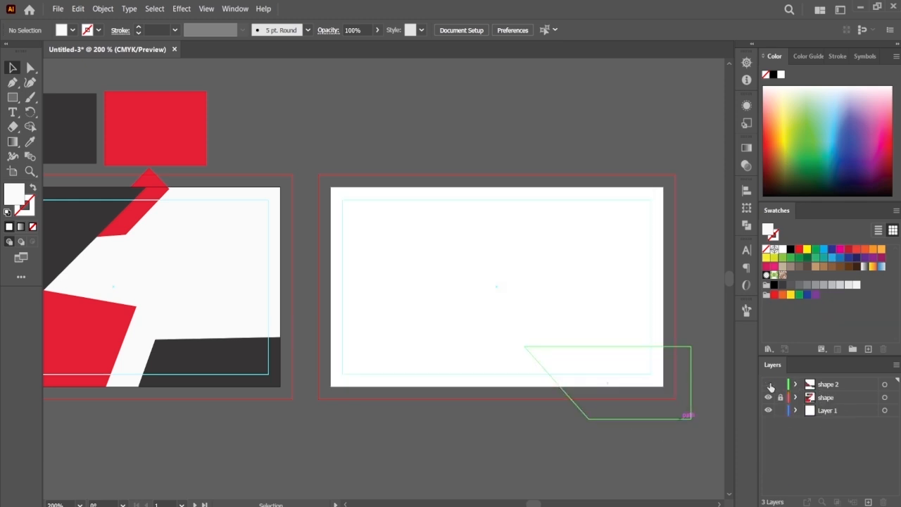
pyautogui.click(769, 384)
pyautogui.click(769, 384)
pyautogui.click(768, 384)
pyautogui.click(767, 398)
pyautogui.click(767, 398)
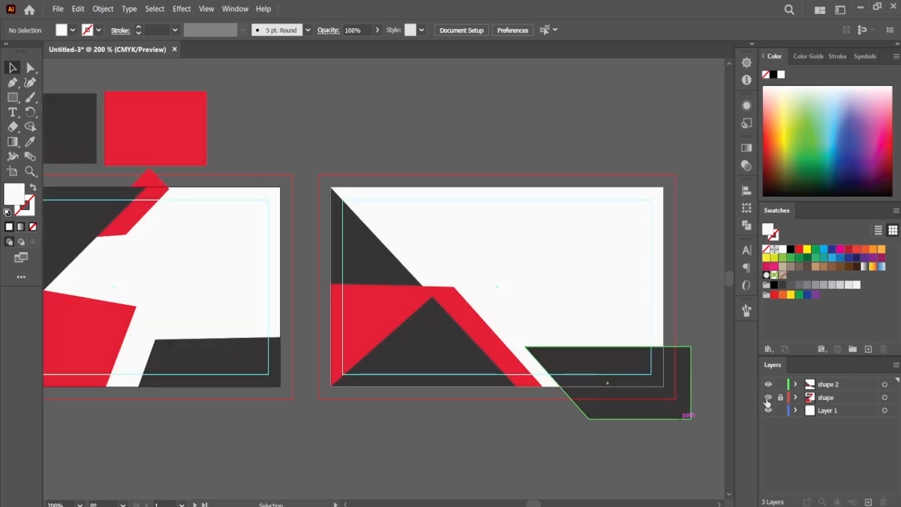
pyautogui.click(769, 385)
pyautogui.click(769, 384)
pyautogui.click(768, 398)
pyautogui.click(768, 397)
pyautogui.click(768, 398)
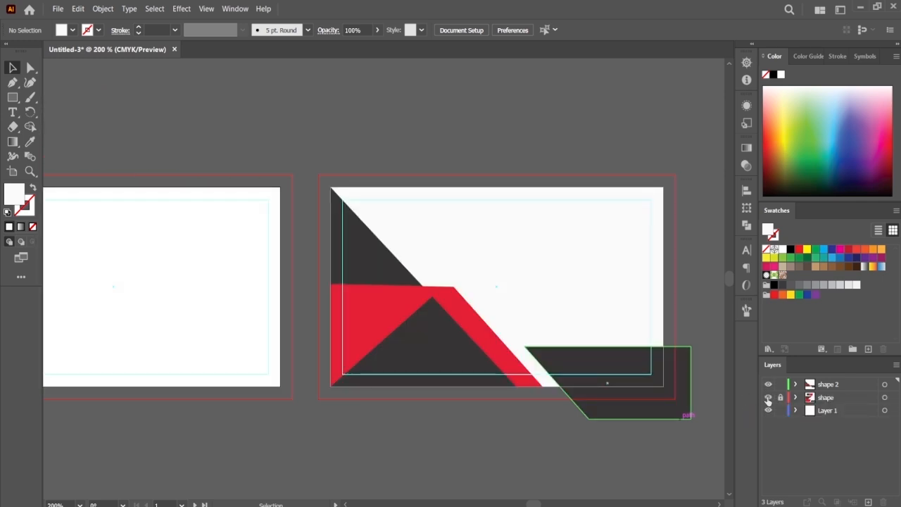
pyautogui.click(768, 397)
# Lock the shape 2 layer and add a new layer above it.
pyautogui.hotkey('ctrl', '-')
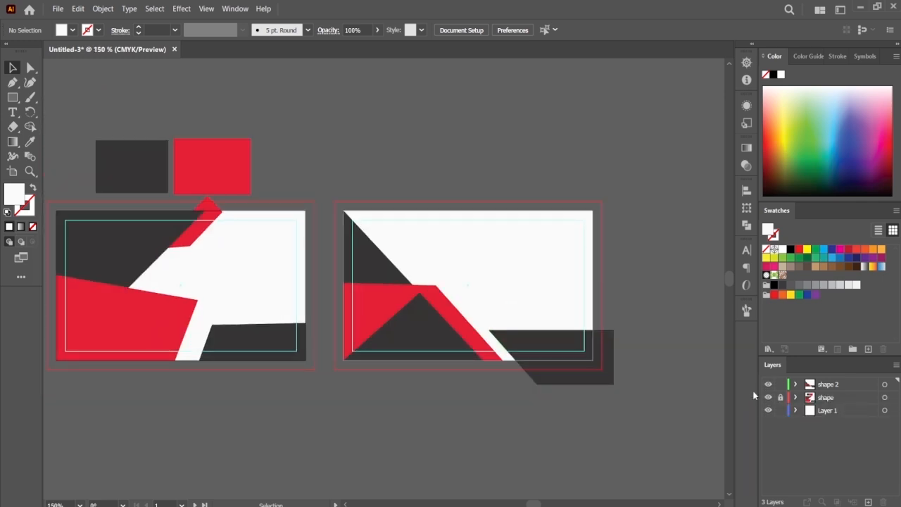
pyautogui.moveTo(498, 345); pyautogui.dragTo(518, 340)
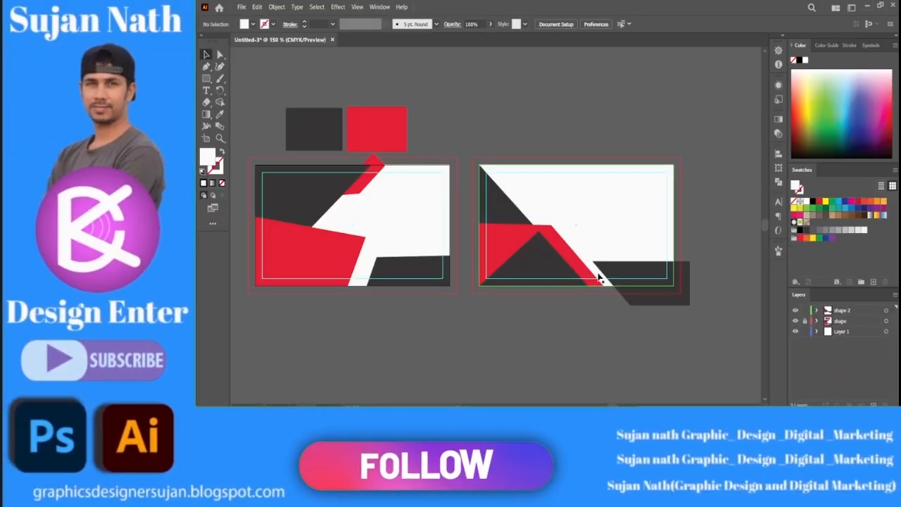
pyautogui.moveTo(540, 255); pyautogui.dragTo(558, 259)
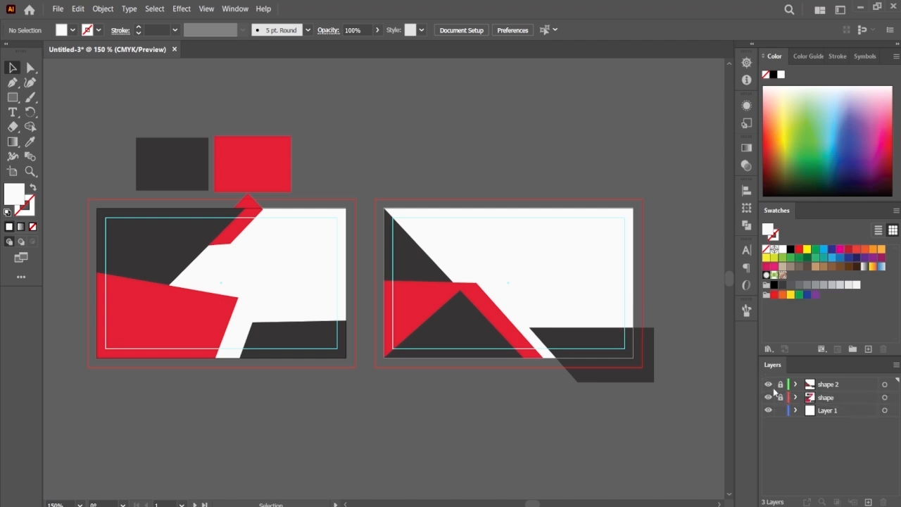
pyautogui.click(817, 385)
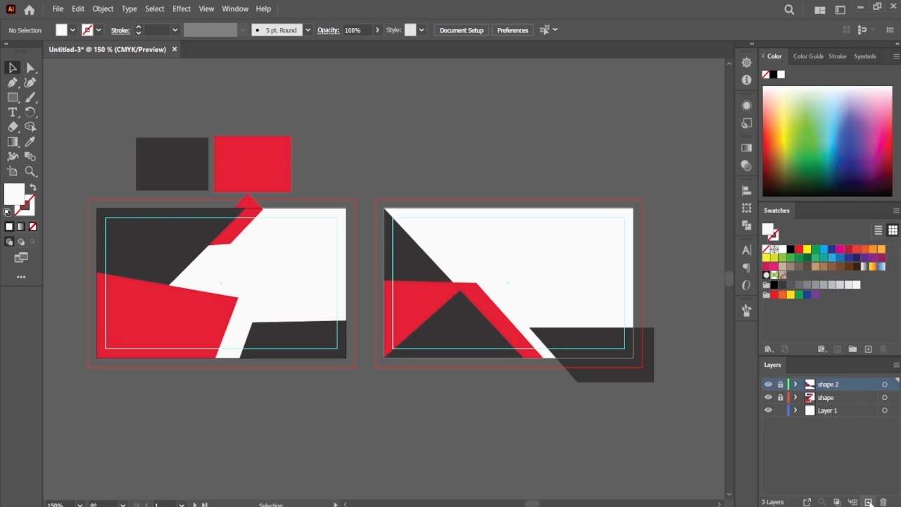
pyautogui.click(869, 501)
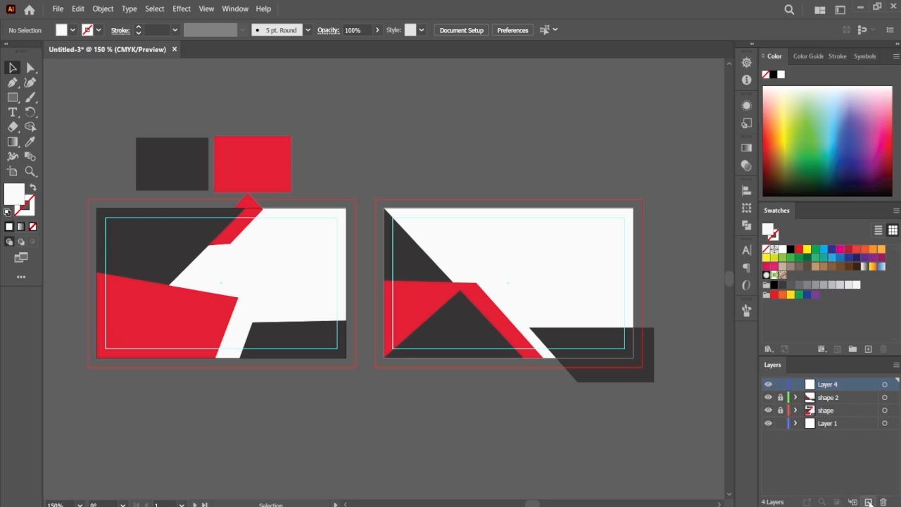
# Paste the copied business card text blocks into the new top layer and check them by toggling the layer's visibility.
pyautogui.hotkey('ctrl', 'v')
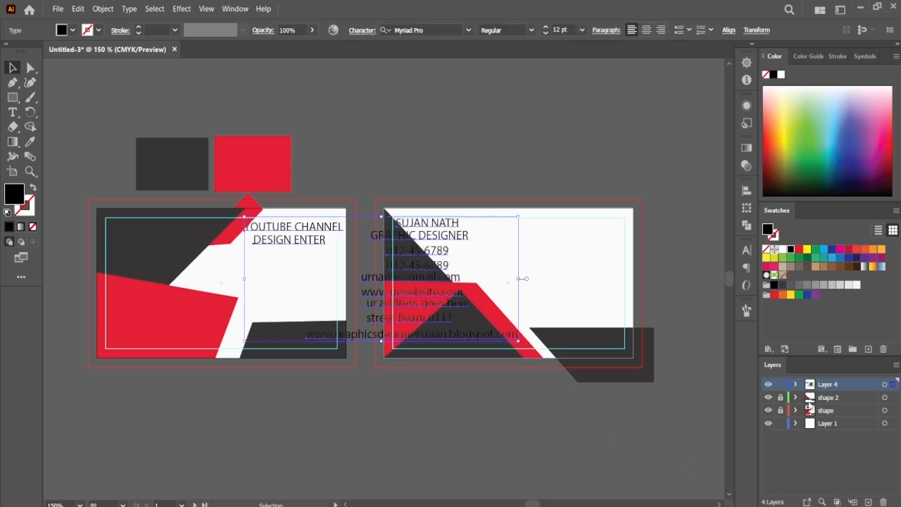
pyautogui.click(768, 384)
pyautogui.click(768, 384)
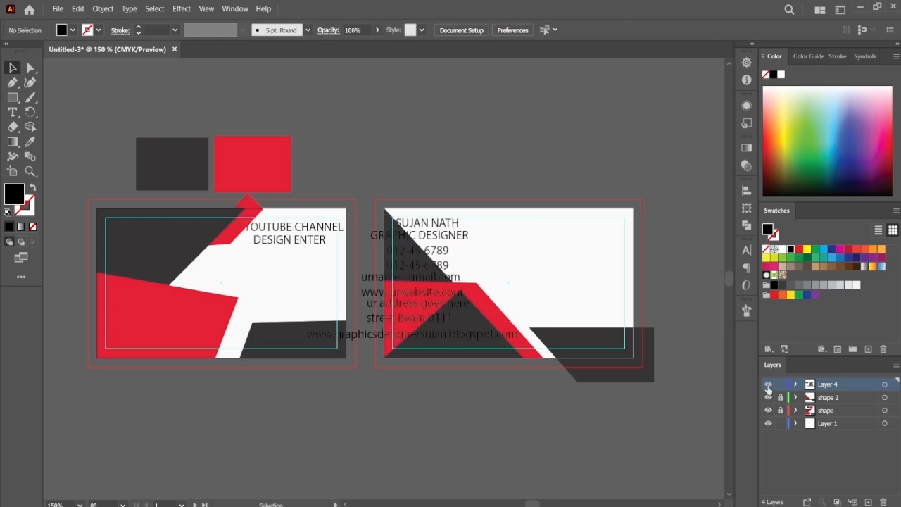
# Rename the layer holding the pasted text blocks as Tex and toggle its visibility to check its contents.
pyautogui.click(795, 385)
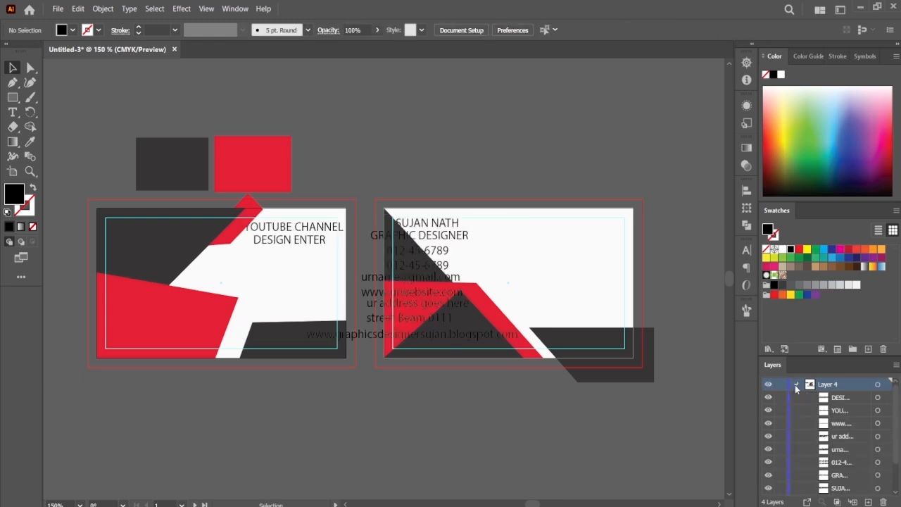
pyautogui.click(796, 385)
pyautogui.doubleClick(828, 385)
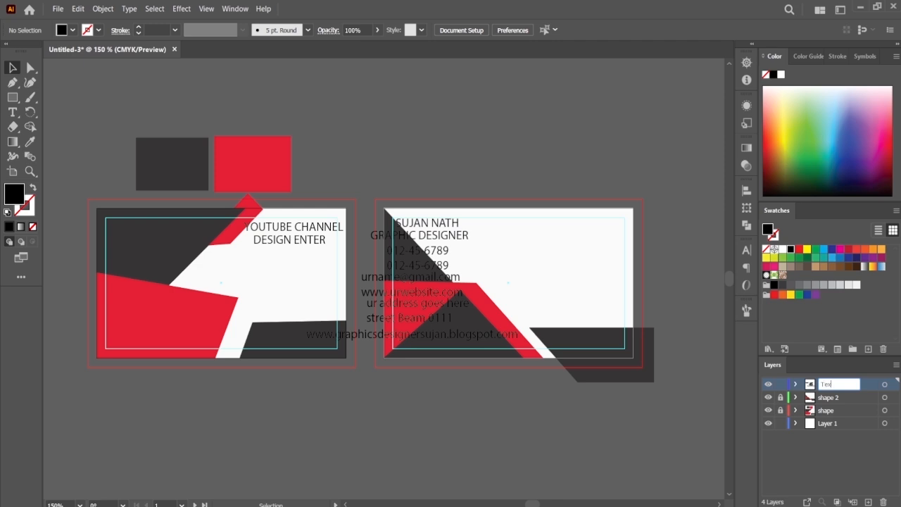
pyautogui.write('Tex')
pyautogui.press('Return')
pyautogui.click(769, 385)
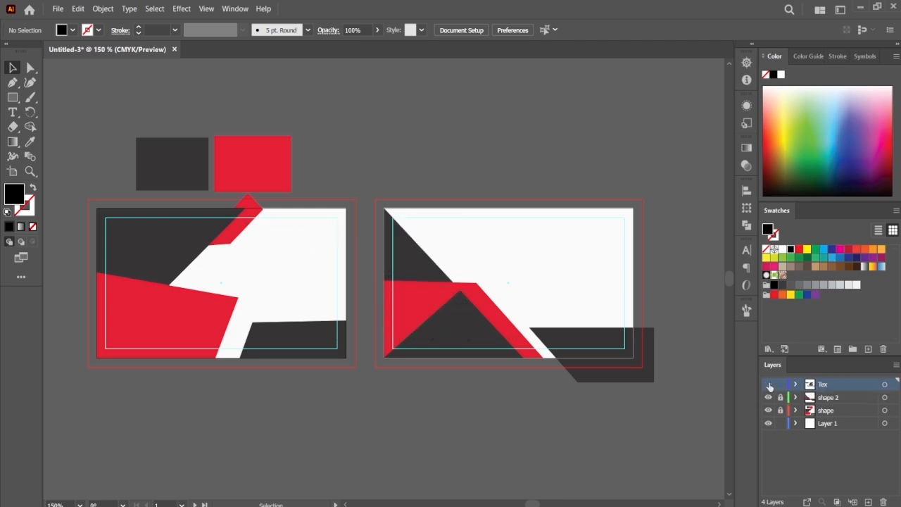
pyautogui.click(769, 384)
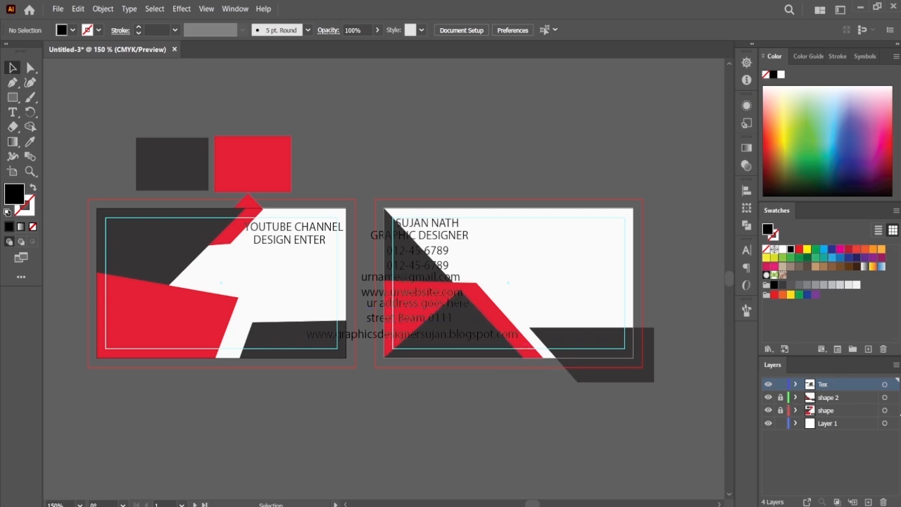
# Select everything in the Tex layer and move the text blocks off the artboard to below the front card.
pyautogui.click(885, 384)
pyautogui.moveTo(433, 229); pyautogui.dragTo(293, 240)
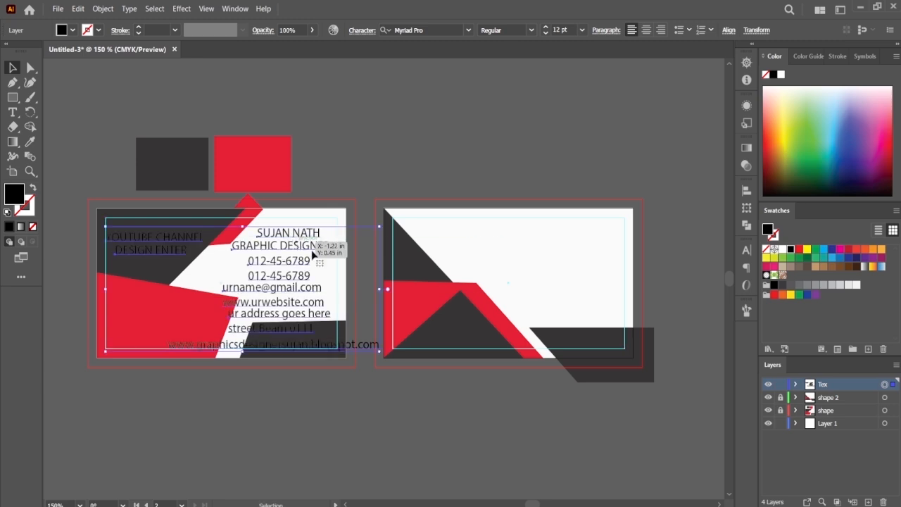
pyautogui.moveTo(304, 207); pyautogui.dragTo(331, 200)
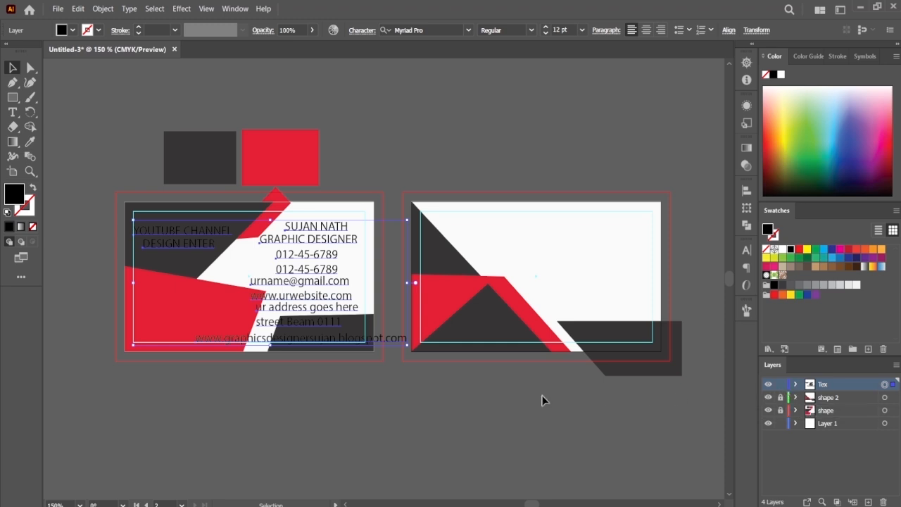
pyautogui.moveTo(325, 230); pyautogui.dragTo(317, 320)
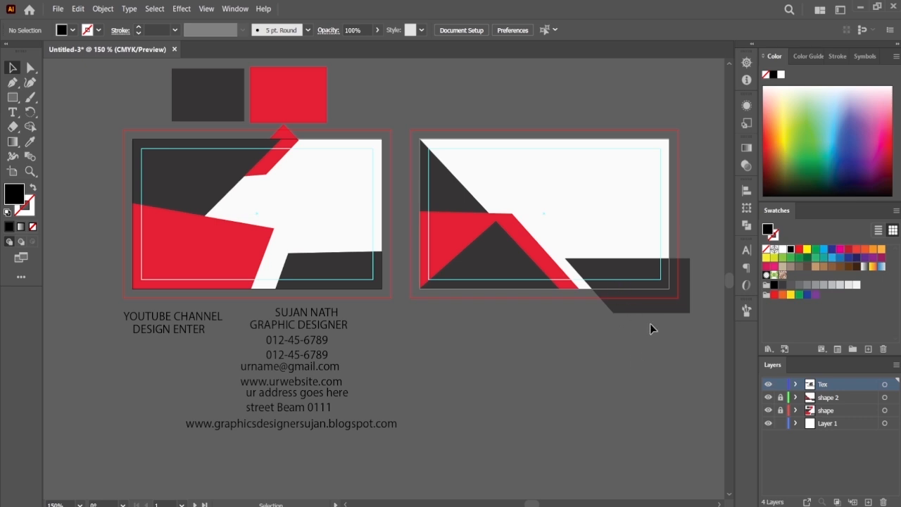
pyautogui.moveTo(560, 285); pyautogui.dragTo(554, 301)
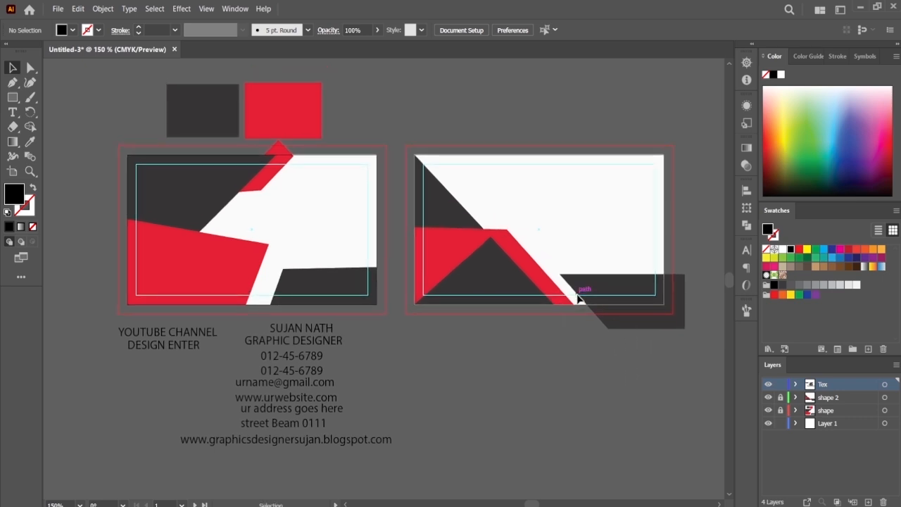
# Add a new layer, paste the logo, QR code and contact icons into it, and place them scaled down below the back card.
pyautogui.click(868, 502)
pyautogui.hotkey('ctrl', 'v')
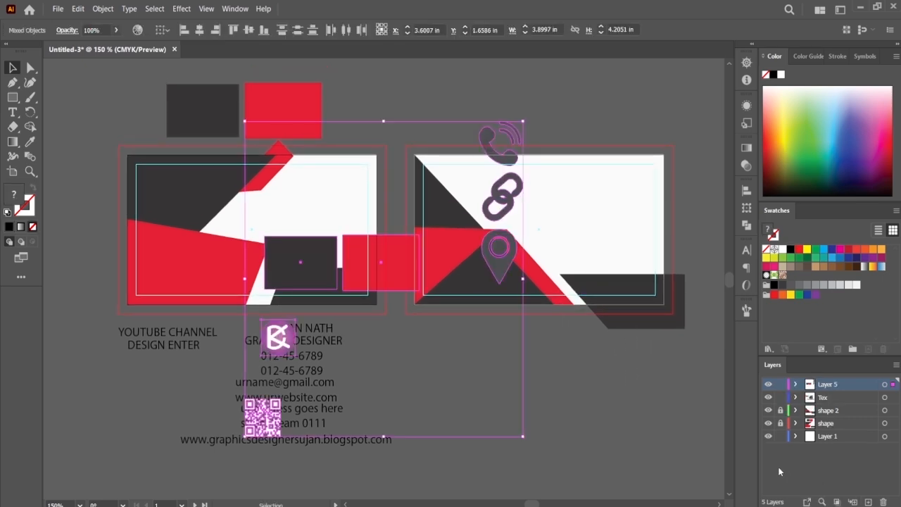
pyautogui.hotkey('ctrl', '-')
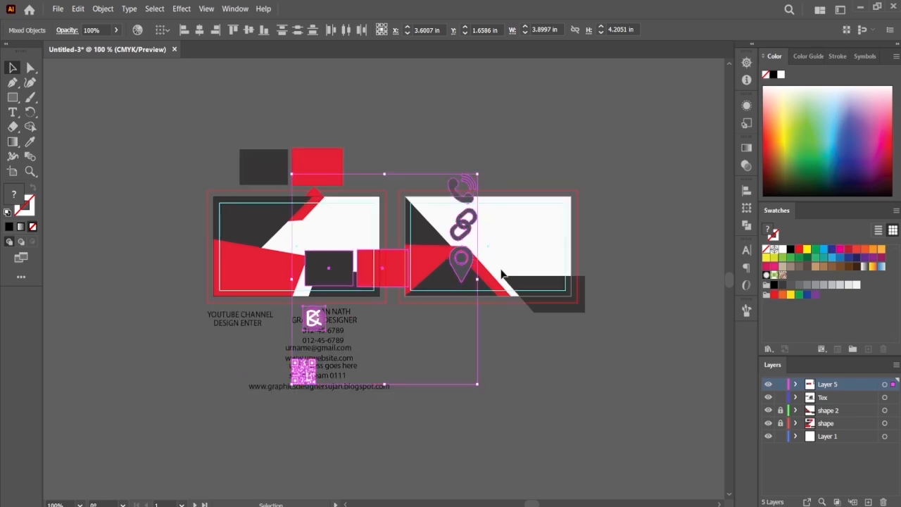
pyautogui.moveTo(477, 385); pyautogui.dragTo(444, 347)
pyautogui.moveTo(386, 266); pyautogui.dragTo(503, 380)
pyautogui.click(630, 380)
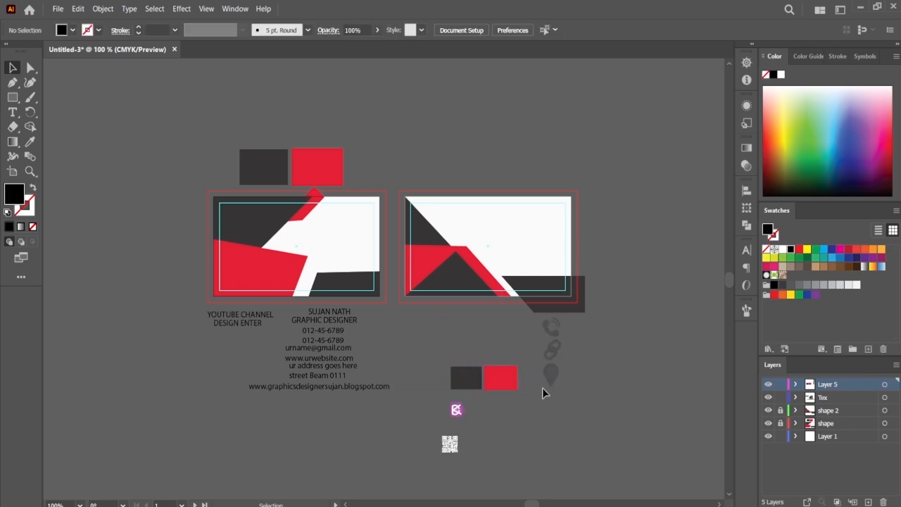
# Delete the pasted duplicate dark grey and red rectangles from the new layer.
pyautogui.click(494, 376)
pyautogui.click(473, 380)
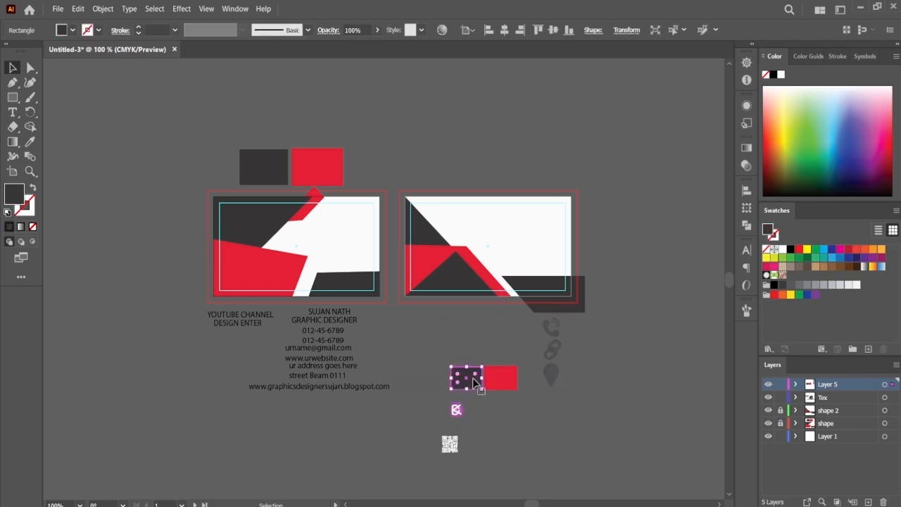
pyautogui.keyDown('shift'); pyautogui.click(496, 381); pyautogui.keyUp('shift')
pyautogui.press('Delete')
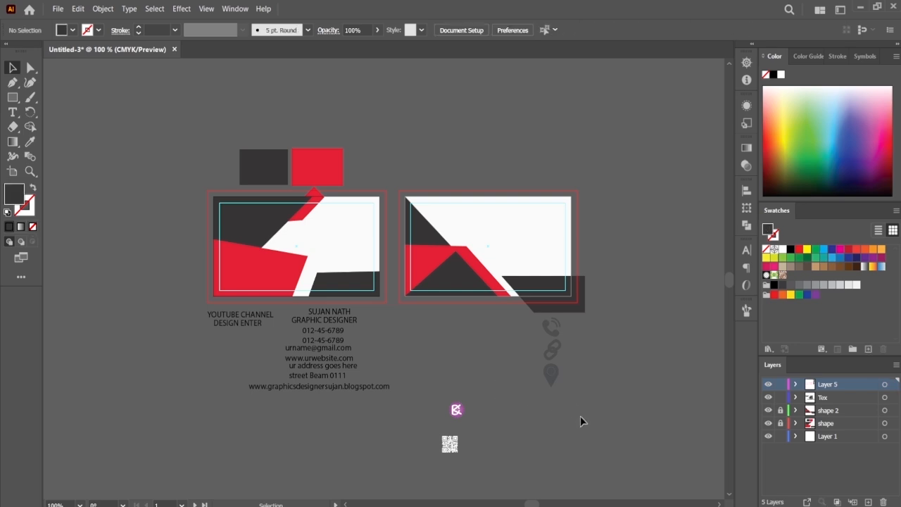
pyautogui.click(422, 356)
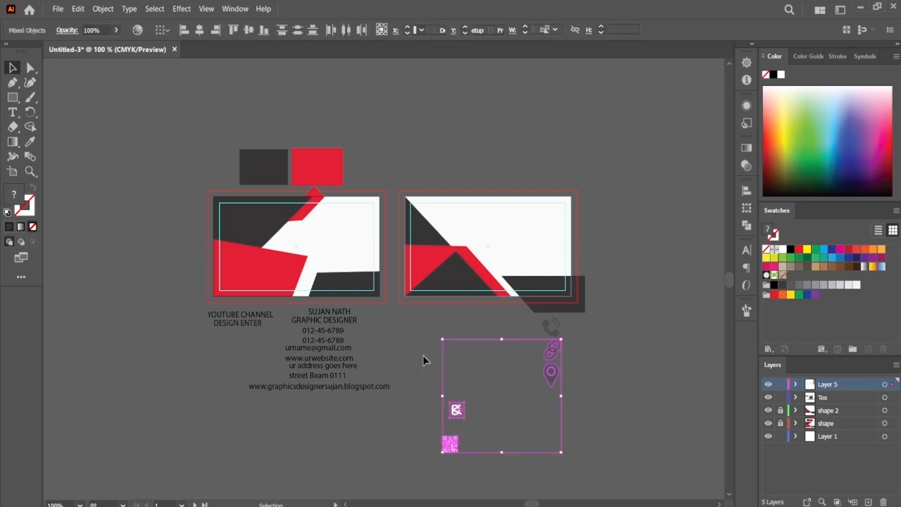
pyautogui.click(611, 398)
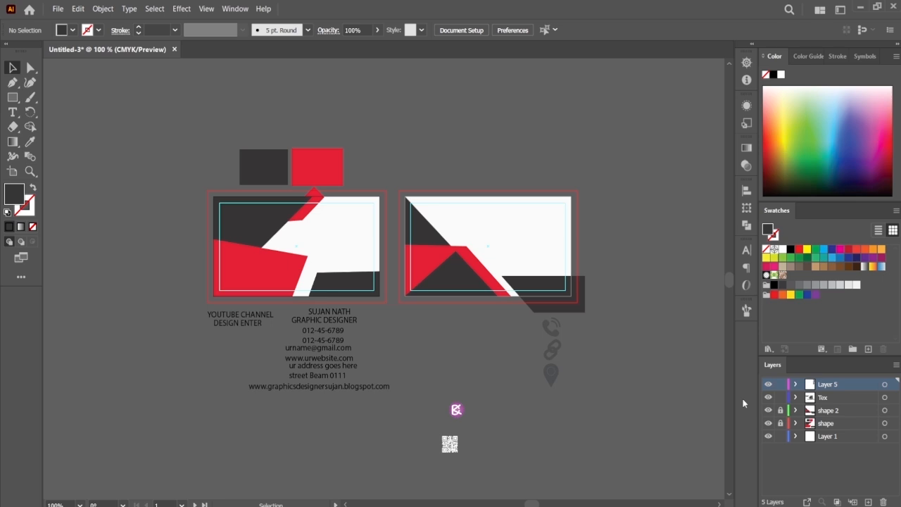
# Move the YOUTUBE CHANNEL and DESIGN ENTER text onto the front card's dark grey corner shape and fill it white.
pyautogui.click(253, 320)
pyautogui.moveTo(254, 320); pyautogui.dragTo(268, 219)
pyautogui.doubleClick(768, 230)
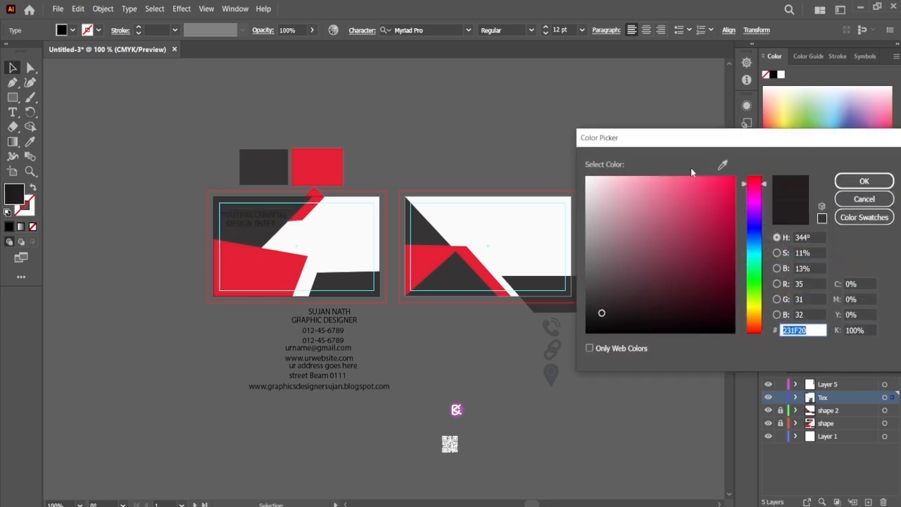
pyautogui.click(587, 177)
pyautogui.click(865, 181)
pyautogui.hotkey('ctrl', '=')
pyautogui.moveTo(332, 229); pyautogui.dragTo(253, 233)
pyautogui.click(482, 187)
pyautogui.moveTo(483, 187); pyautogui.dragTo(469, 185)
pyautogui.hotkey('ctrl', '=')
pyautogui.moveTo(488, 183); pyautogui.dragTo(462, 194)
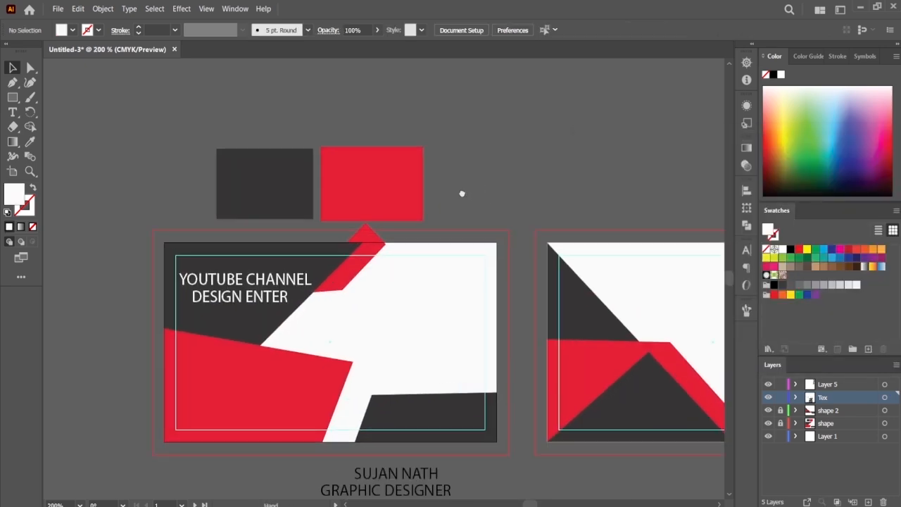
# Set the DESIGN ENTER text to 9 pt and move it slightly lower on the dark grey shape.
pyautogui.click(310, 280)
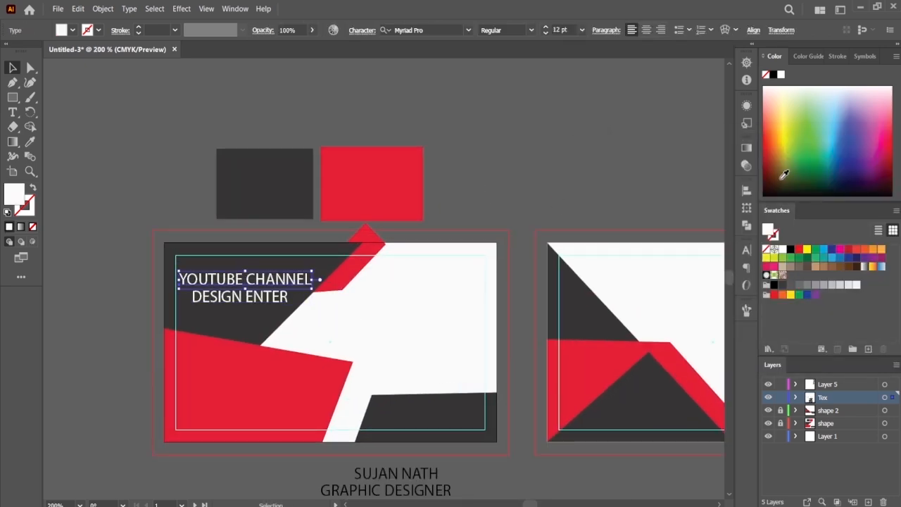
pyautogui.click(746, 250)
pyautogui.click(657, 301)
pyautogui.click(672, 178)
pyautogui.click(657, 301)
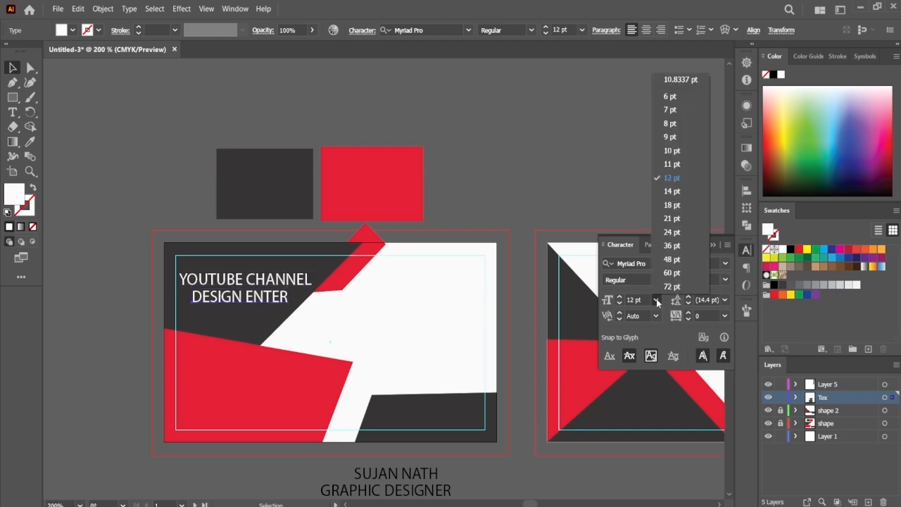
pyautogui.click(673, 138)
pyautogui.click(465, 204)
pyautogui.moveTo(250, 298); pyautogui.dragTo(251, 319)
# Move YOUTUBE CHANNEL down to just above DESIGN ENTER and set its size to 10 pt.
pyautogui.moveTo(261, 280); pyautogui.dragTo(259, 315)
pyautogui.click(657, 301)
pyautogui.click(680, 165)
pyautogui.click(657, 301)
pyautogui.click(676, 151)
pyautogui.keyDown('shift'); pyautogui.click(261, 297); pyautogui.keyUp('shift')
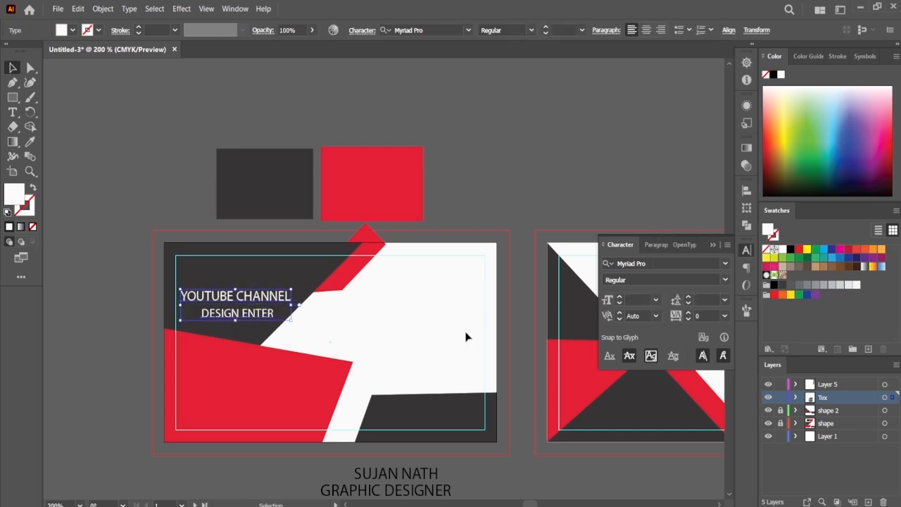
pyautogui.click(466, 336)
# Move the round purple logo onto the front card, above the YOUTUBE CHANNEL text.
pyautogui.scroll(-5, 584, 354)
pyautogui.moveTo(597, 411); pyautogui.dragTo(272, 294)
pyautogui.click(475, 191)
pyautogui.moveTo(257, 264); pyautogui.dragTo(253, 265)
pyautogui.click(505, 148)
# Set the YOUTUBE CHANNEL text in Abadi MT Condensed Extra Bold under the logo and open the font choices for DESIGN ENTER.
pyautogui.scroll(-1, 521, 141)
pyautogui.hotkey('ctrl', '=')
pyautogui.hotkey('ctrl', '=')
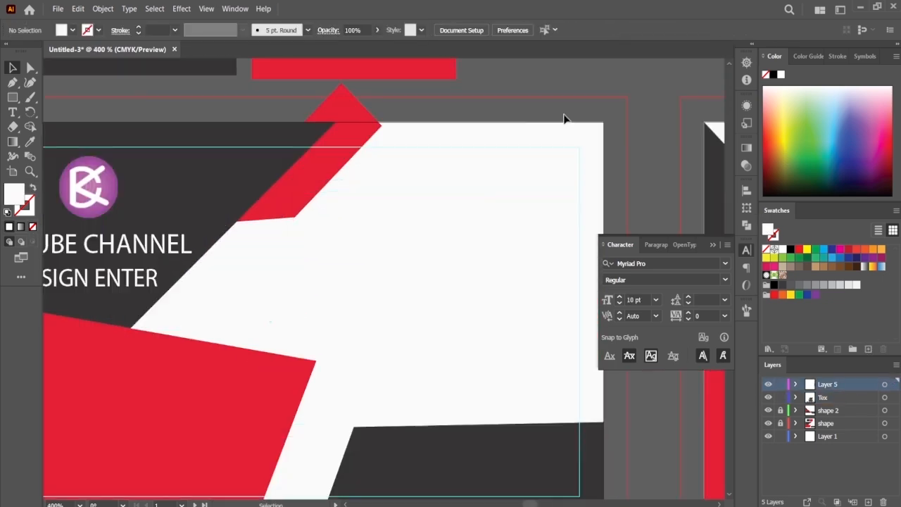
pyautogui.scroll(-1, 564, 114)
pyautogui.scroll(1, 161, 209)
pyautogui.click(272, 219)
pyautogui.click(725, 263)
pyautogui.click(661, 363)
pyautogui.moveTo(275, 213); pyautogui.dragTo(289, 213)
pyautogui.click(271, 247)
pyautogui.click(726, 263)
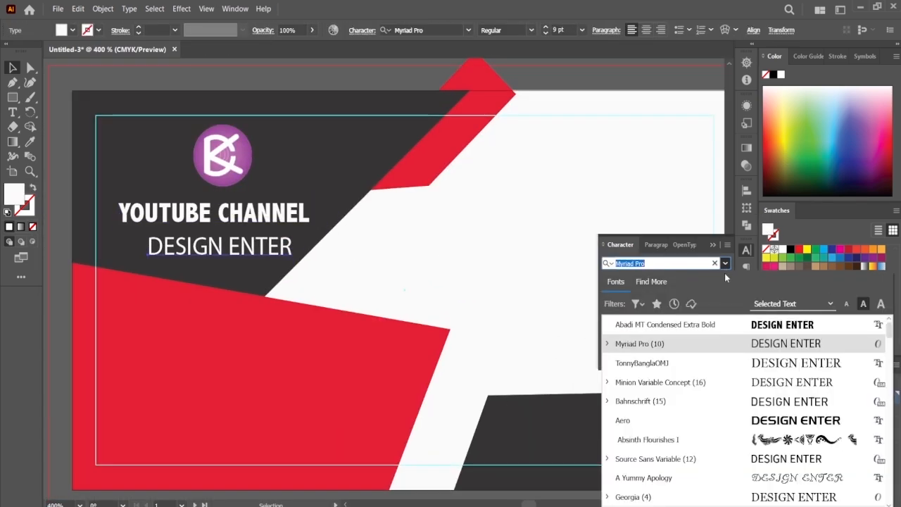
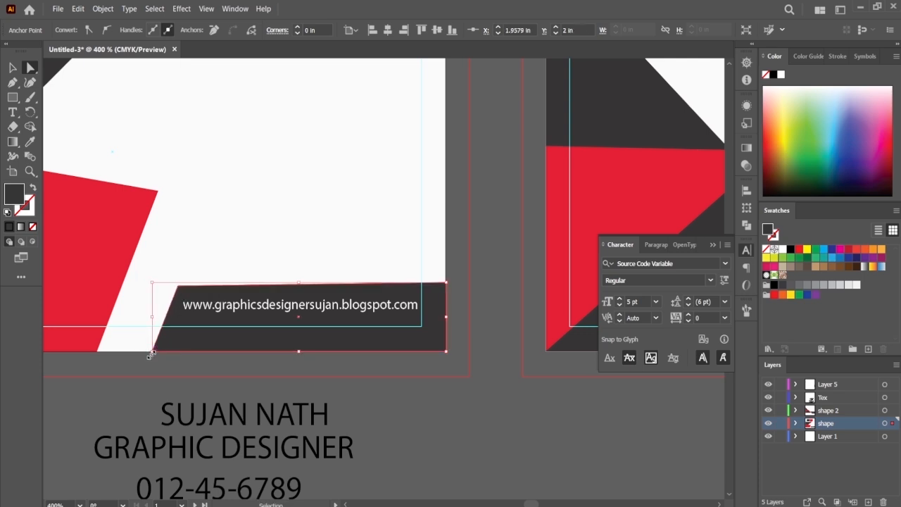
# Move the person's name and the GRAPHIC DESIGNER text onto the upper white area of the front card.
pyautogui.click(342, 374)
pyautogui.hotkey('ctrl', '-')
pyautogui.hotkey('ctrl', '-')
pyautogui.moveTo(365, 331); pyautogui.dragTo(275, 369)
pyautogui.moveTo(268, 319); pyautogui.dragTo(328, 352)
pyautogui.click(307, 427)
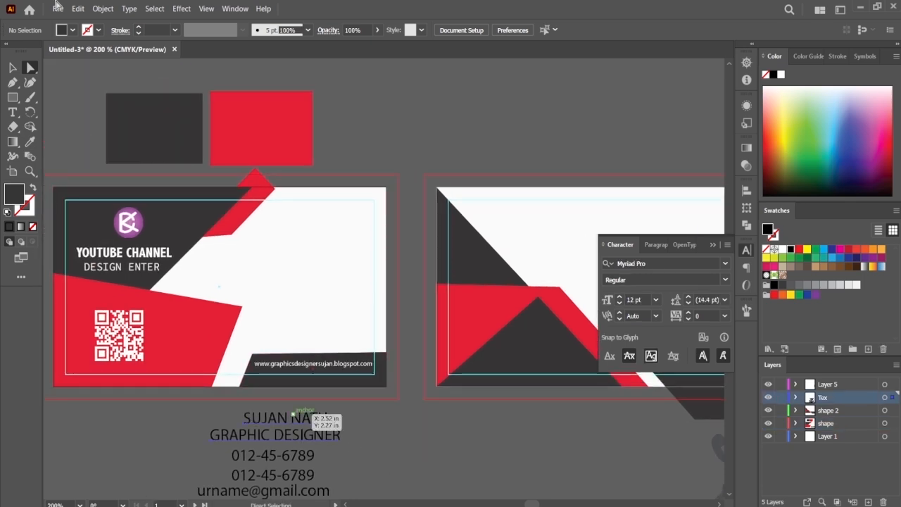
pyautogui.press('v')
pyautogui.moveTo(307, 427); pyautogui.dragTo(326, 224)
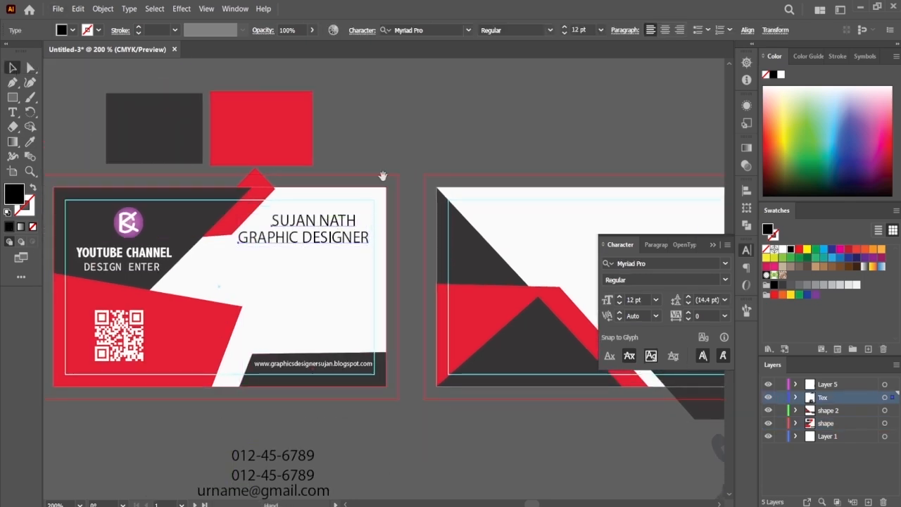
pyautogui.moveTo(383, 177); pyautogui.dragTo(367, 188)
pyautogui.click(343, 181)
# Set the GRAPHIC DESIGNER text to 6 pt with a tracking of 300.
pyautogui.click(319, 237)
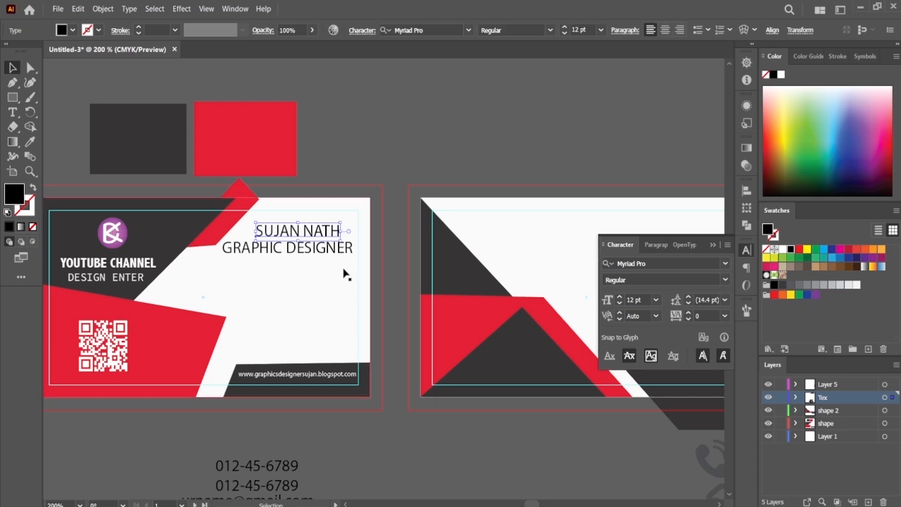
pyautogui.click(330, 249)
pyautogui.click(656, 300)
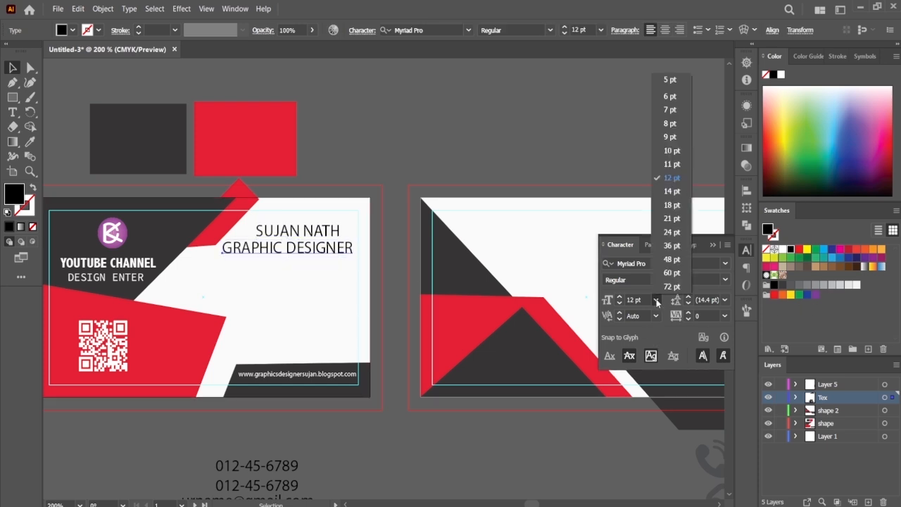
pyautogui.click(672, 97)
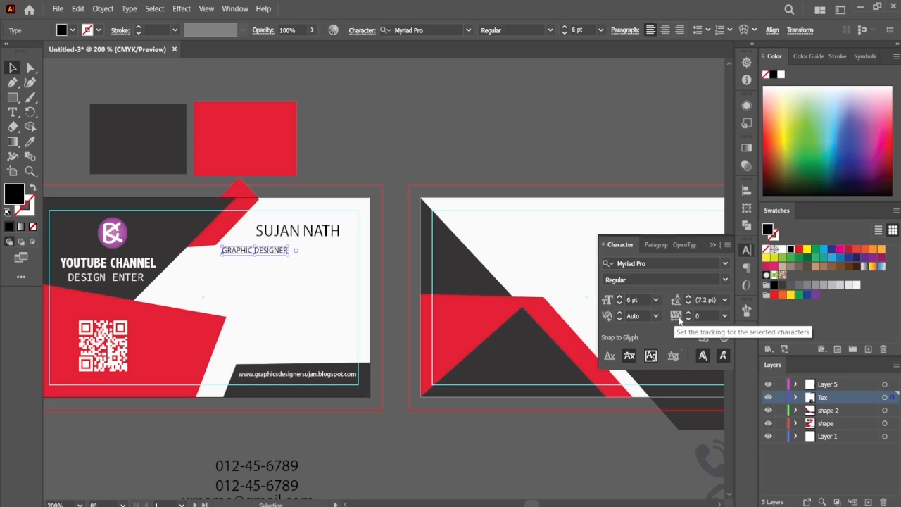
pyautogui.click(677, 321)
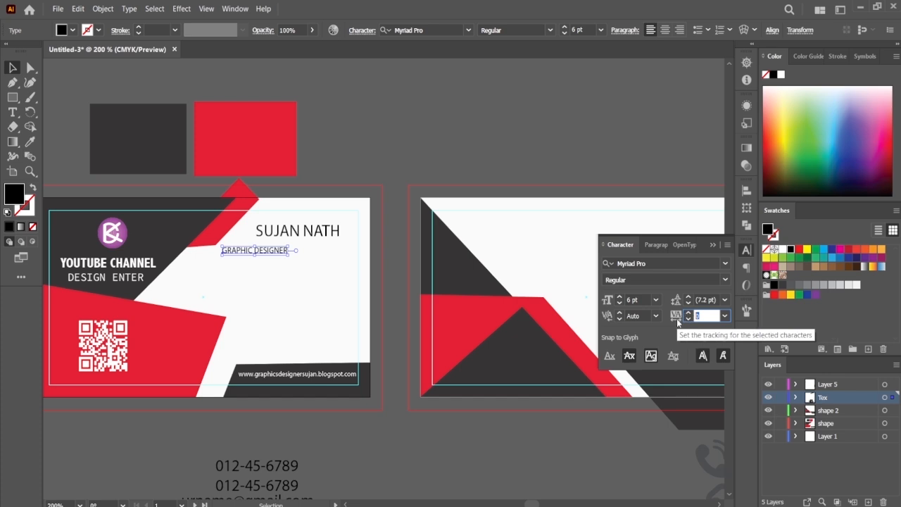
pyautogui.write('300')
pyautogui.press('Return')
pyautogui.click(457, 141)
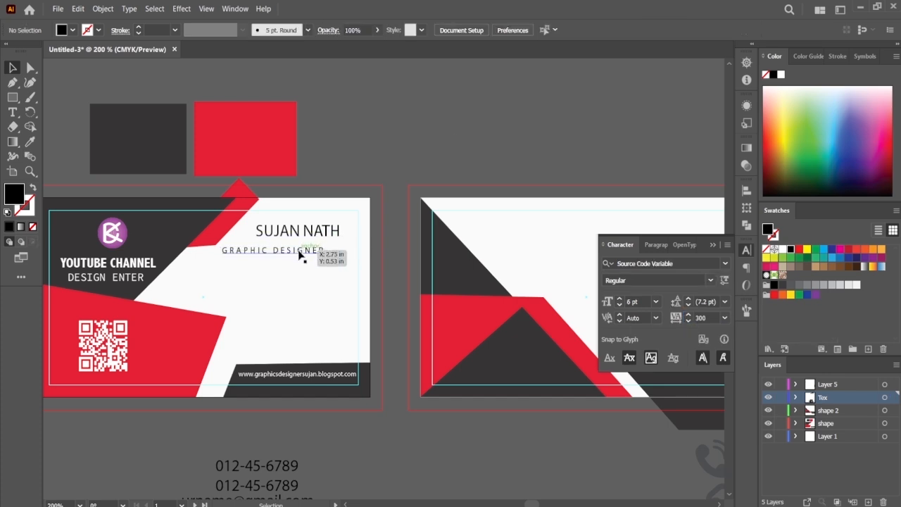
# Move GRAPHIC DESIGNER closer beneath the person's name, then change the name's font to Aero and line it up above the title.
pyautogui.moveTo(298, 255); pyautogui.dragTo(313, 237)
pyautogui.click(313, 237)
pyautogui.click(726, 263)
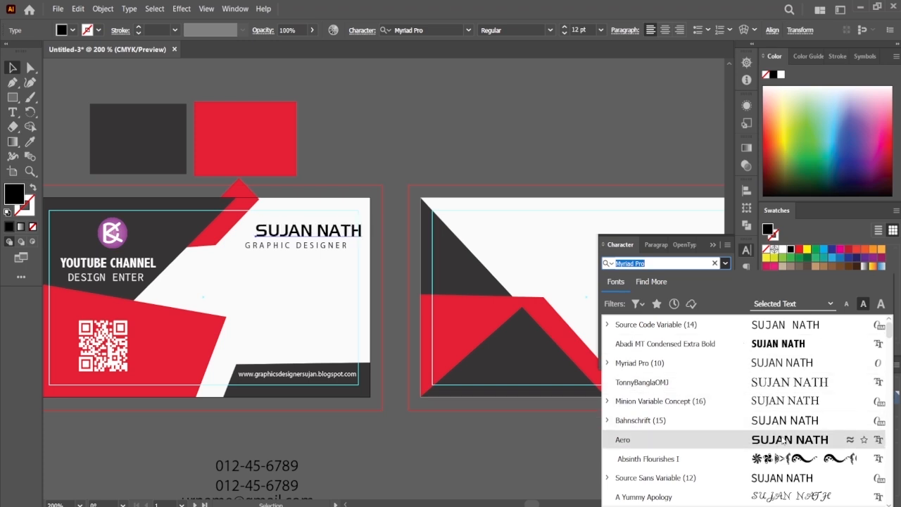
pyautogui.click(785, 440)
pyautogui.moveTo(330, 239); pyautogui.dragTo(319, 241)
pyautogui.click(348, 264)
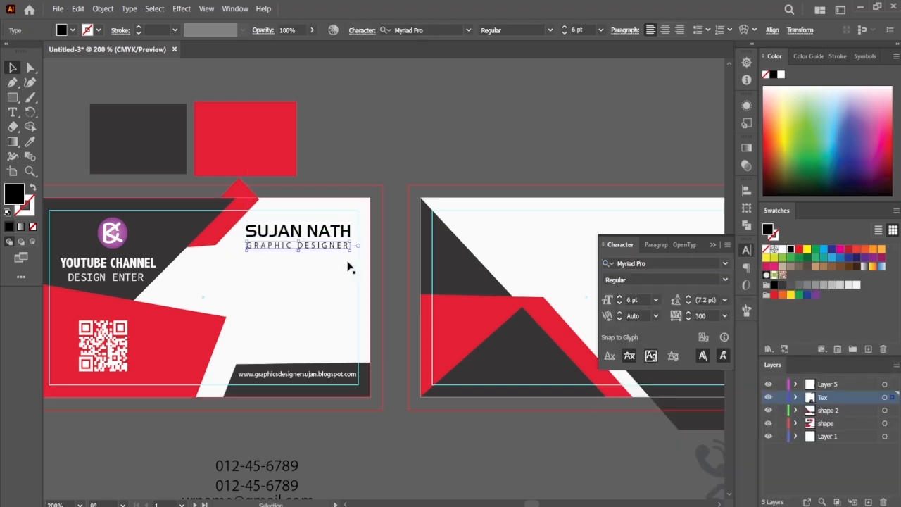
# Select the name and GRAPHIC DESIGNER text together and move them slightly lower on the front card's white area.
pyautogui.click(426, 150)
pyautogui.click(312, 246)
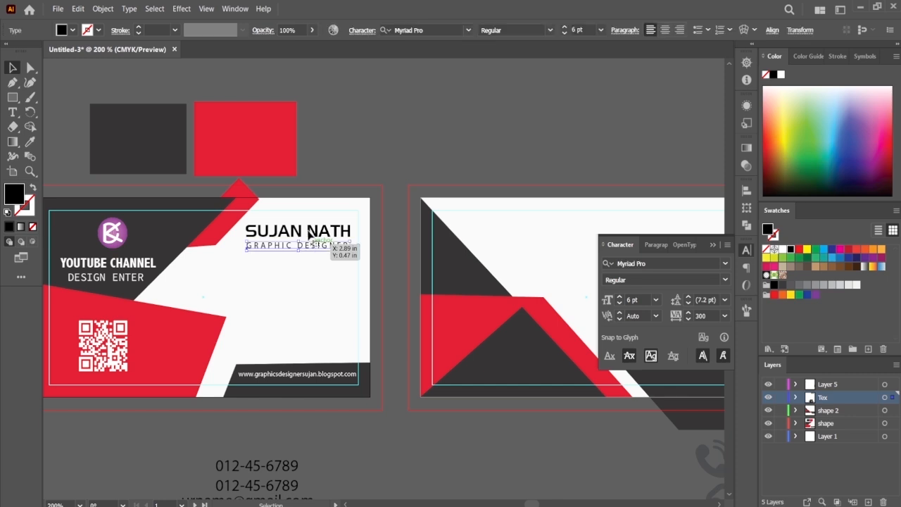
pyautogui.keyDown('shift'); pyautogui.click(313, 231); pyautogui.keyUp('shift')
pyautogui.moveTo(312, 232); pyautogui.dragTo(309, 239)
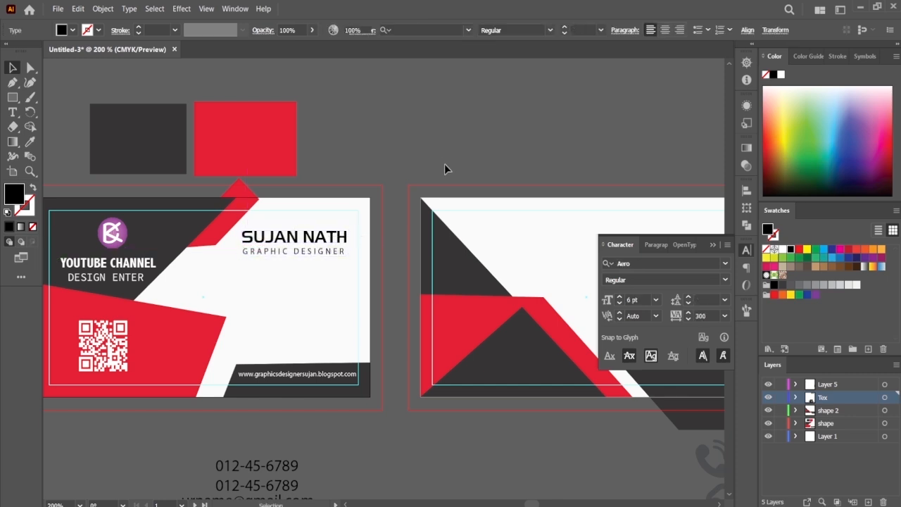
pyautogui.click(444, 163)
pyautogui.scroll(-3, 398, 243)
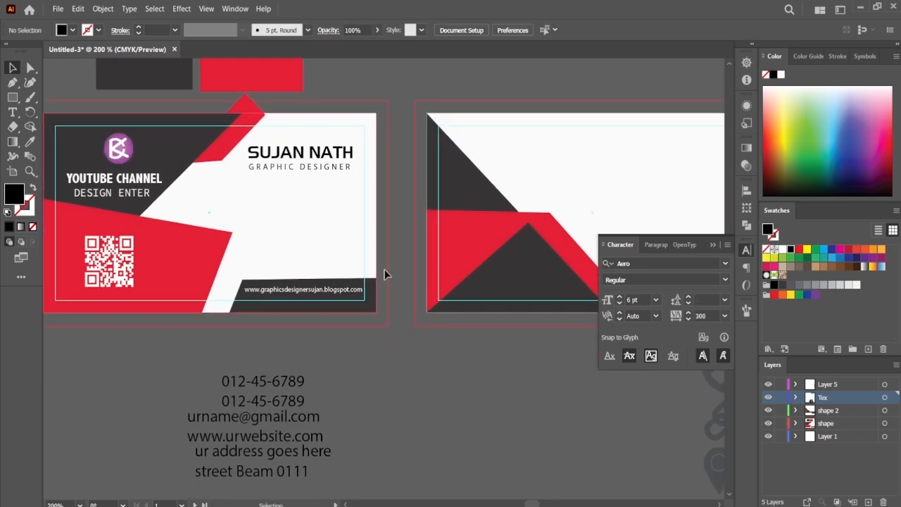
# Move the phone number block beneath GRAPHIC DESIGNER on the front card, set it to 10 pt and adjust its position.
pyautogui.moveTo(255, 380); pyautogui.dragTo(281, 190)
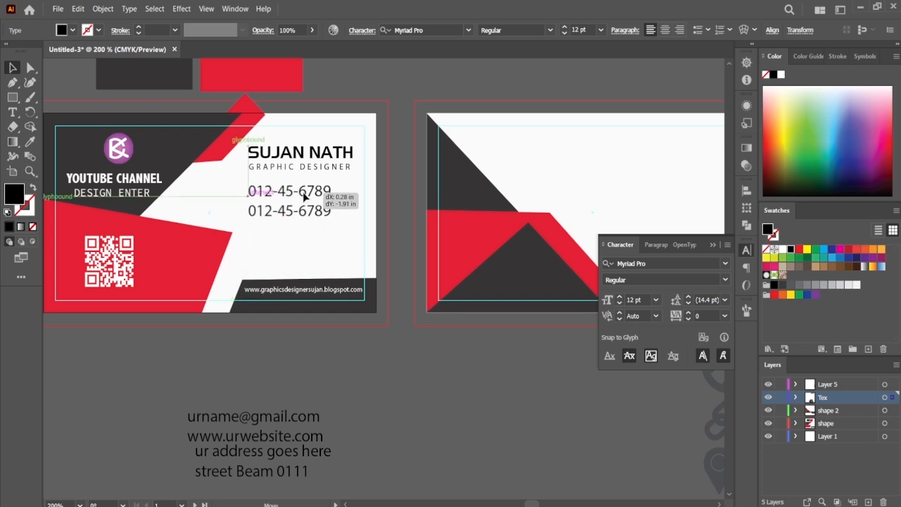
pyautogui.click(655, 300)
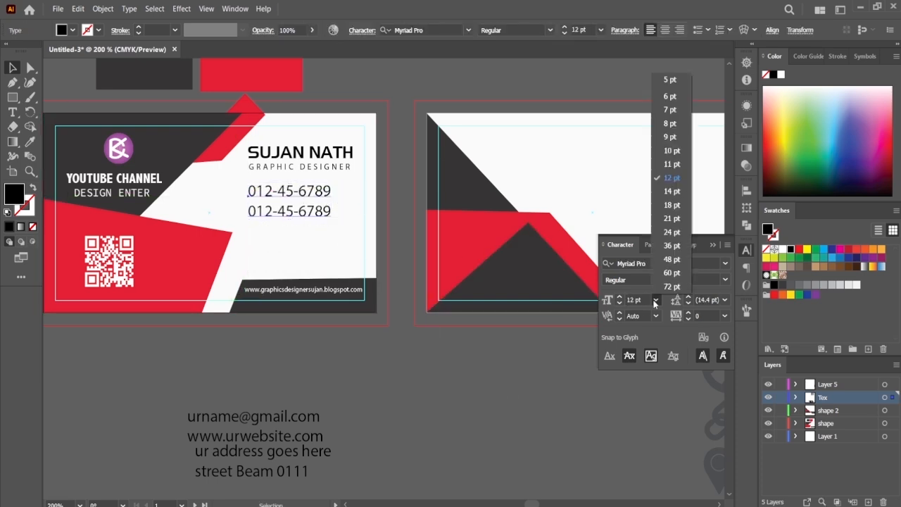
pyautogui.click(672, 154)
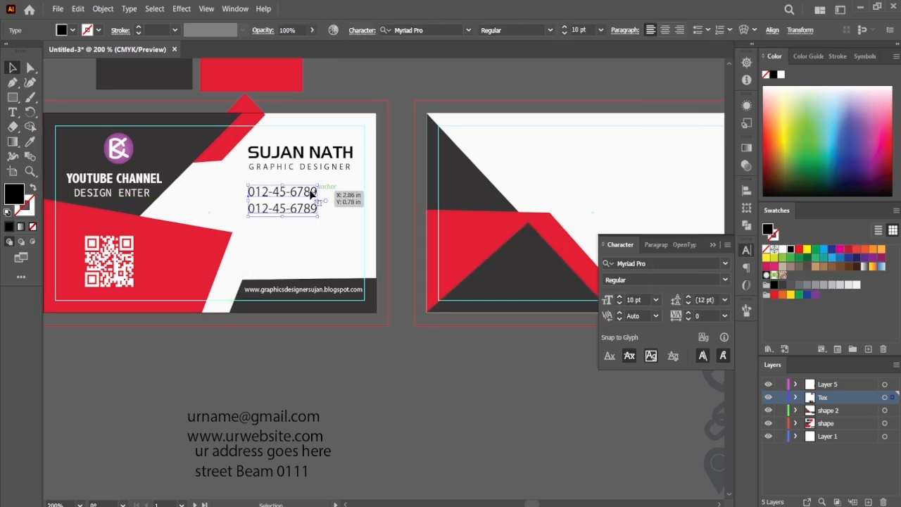
pyautogui.moveTo(310, 192); pyautogui.dragTo(317, 188)
pyautogui.click(393, 356)
# Move the e-mail and website text block beneath the phone numbers on the front card and set it to 10 pt.
pyautogui.moveTo(344, 432); pyautogui.dragTo(290, 221)
pyautogui.click(655, 299)
pyautogui.click(671, 153)
pyautogui.click(385, 367)
# Move the two-line address block beneath the website line on the front card and set it to 10 pt.
pyautogui.moveTo(273, 453); pyautogui.dragTo(307, 253)
pyautogui.click(656, 299)
pyautogui.click(672, 153)
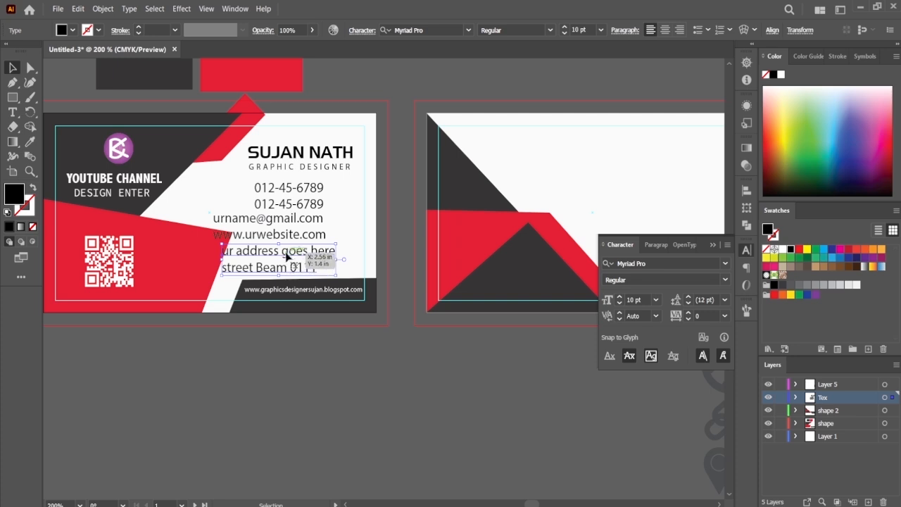
# Right-align the two-line address text and move it back beneath the website line.
pyautogui.click(652, 244)
pyautogui.click(646, 264)
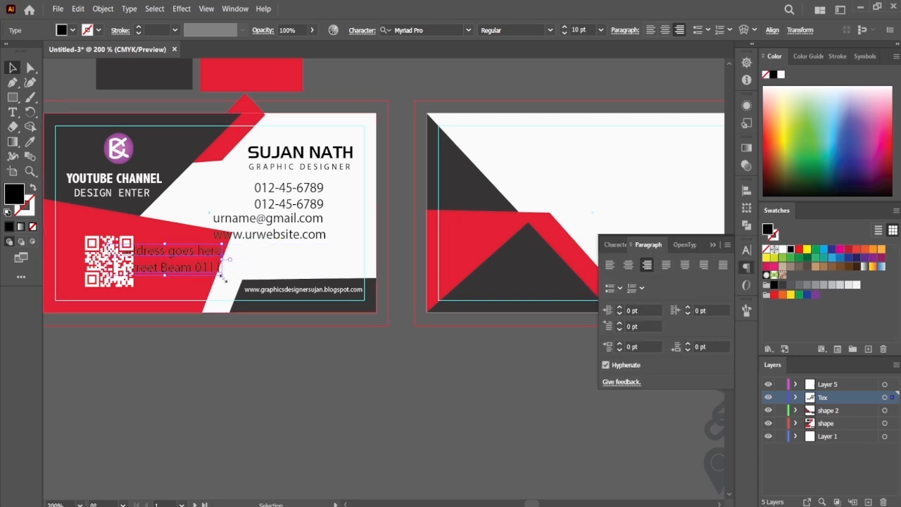
pyautogui.moveTo(195, 259); pyautogui.dragTo(302, 256)
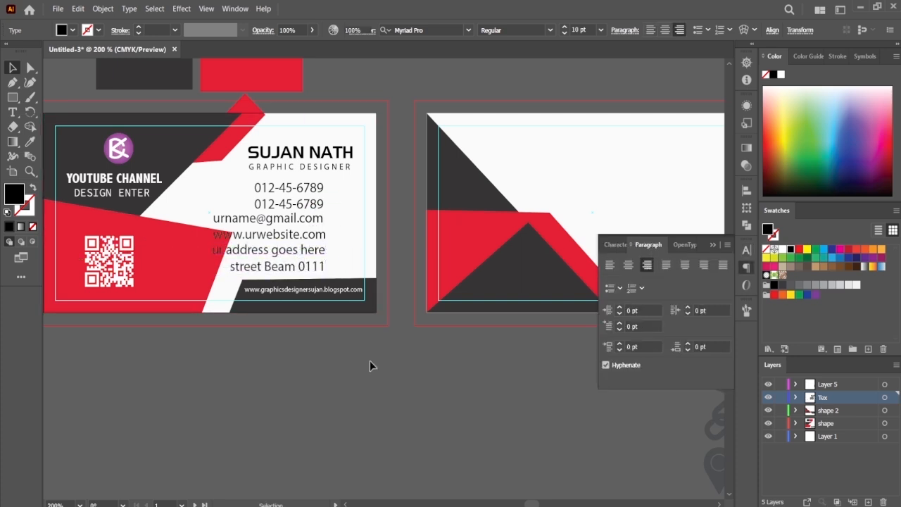
pyautogui.click(343, 322)
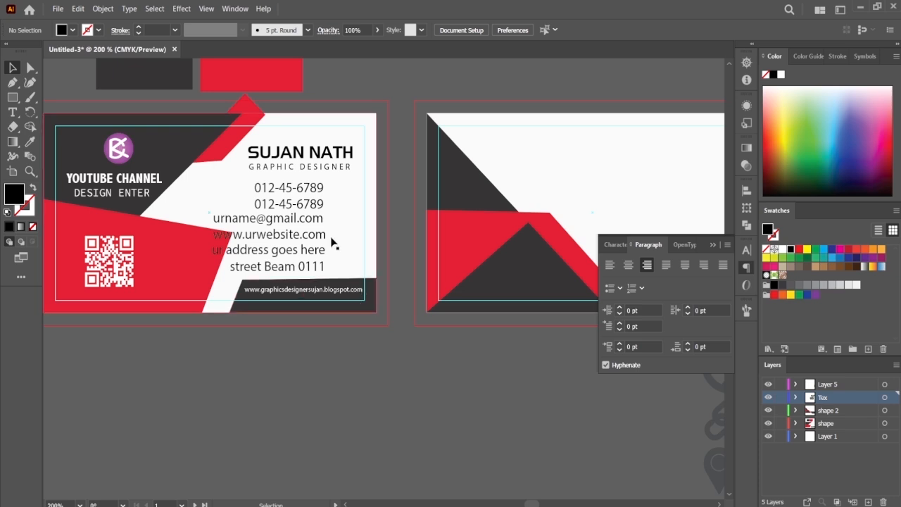
# Narrow the red shape behind the QR code by pulling its right side inward, clear of the contact text.
pyautogui.scroll(2, 331, 243)
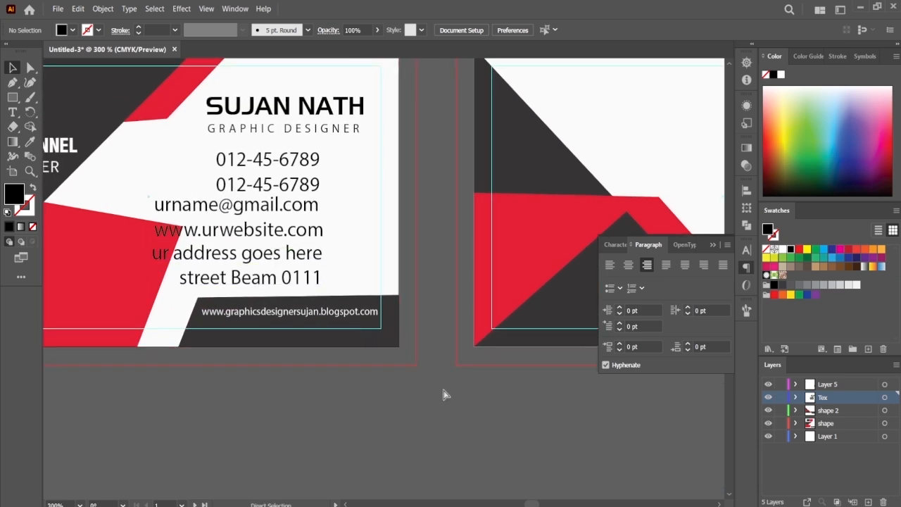
pyautogui.scroll(-2, 443, 393)
pyautogui.click(248, 287)
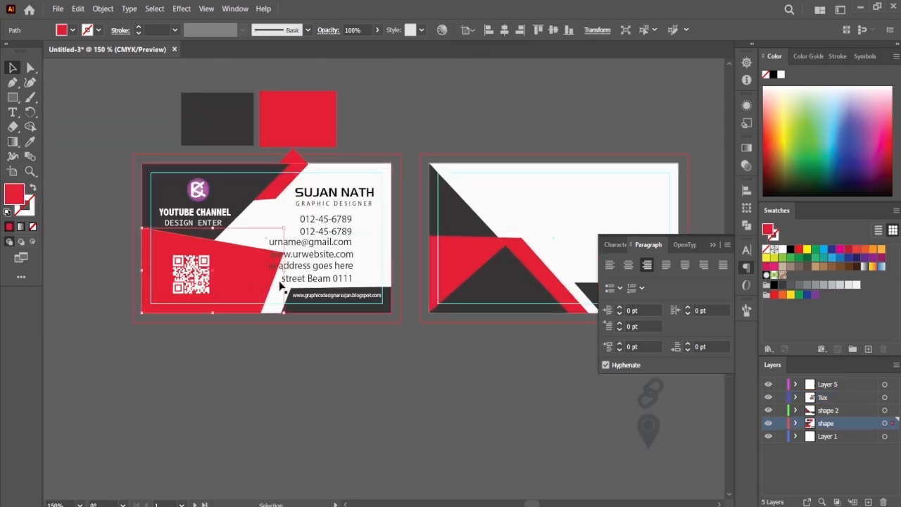
pyautogui.moveTo(282, 272); pyautogui.dragTo(262, 275)
pyautogui.click(299, 330)
# Try to move the upper-left corner point of the dark blog address bar slightly to the left.
pyautogui.click(307, 316)
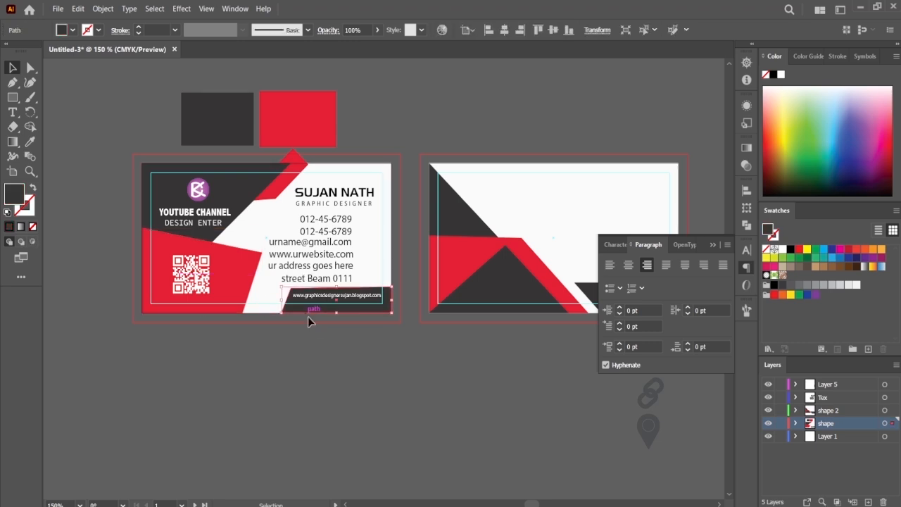
pyautogui.scroll(2, 314, 328)
pyautogui.moveTo(321, 319); pyautogui.dragTo(288, 316)
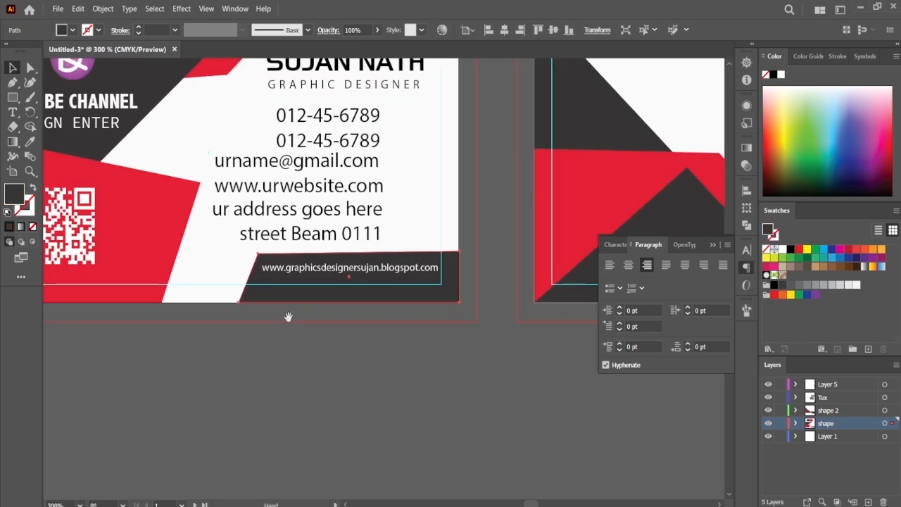
pyautogui.click(270, 273)
pyautogui.hotkey('ctrl', 'shift', 'a')
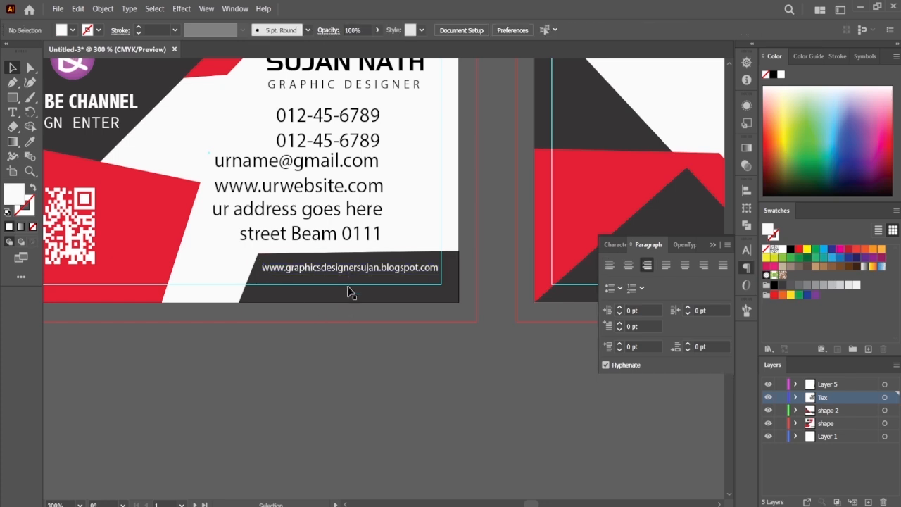
pyautogui.click(354, 263)
pyautogui.click(30, 68)
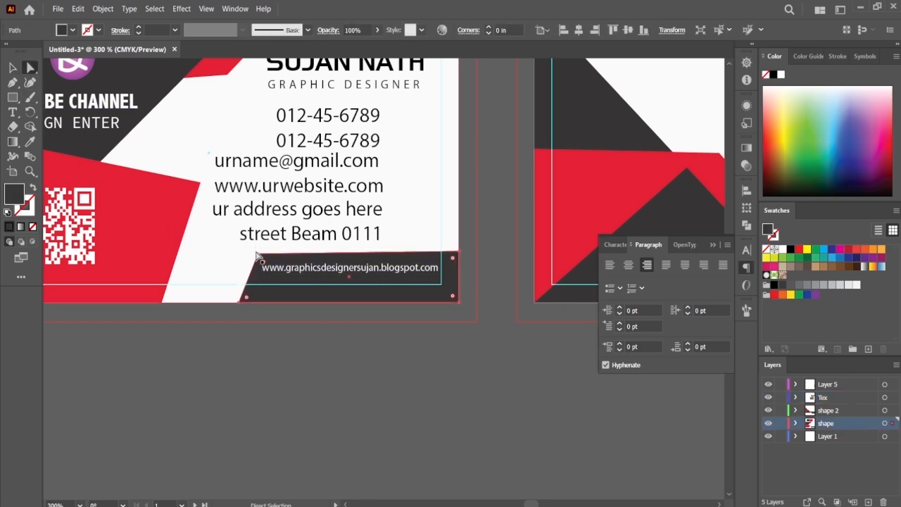
pyautogui.click(258, 254)
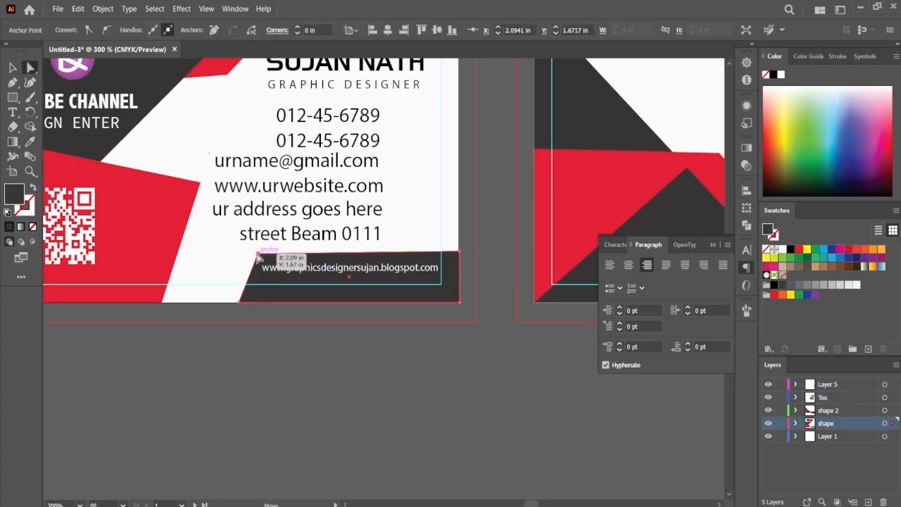
pyautogui.moveTo(259, 256); pyautogui.dragTo(255, 258)
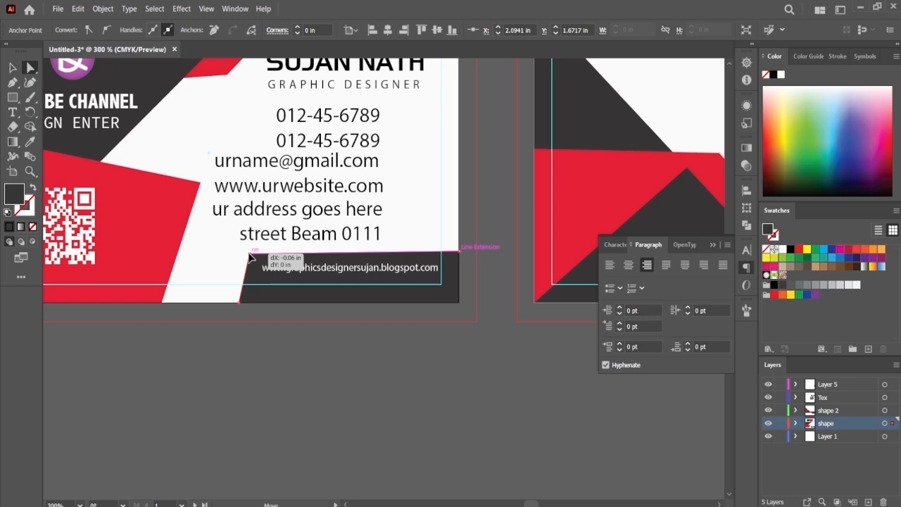
pyautogui.moveTo(250, 257); pyautogui.dragTo(250, 258)
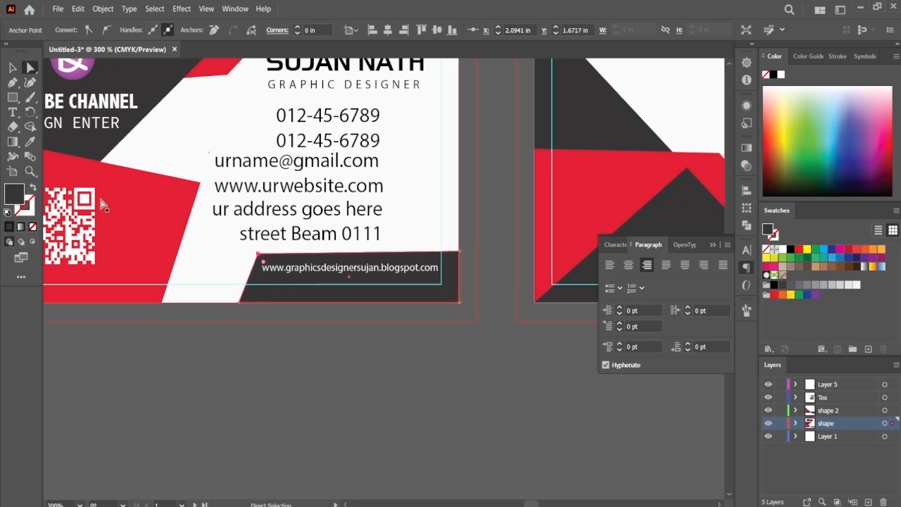
# Stretch the dark blog address bar toward the red shape, then shift its upper-left and lower-left corner points slightly farther left.
pyautogui.click(15, 72)
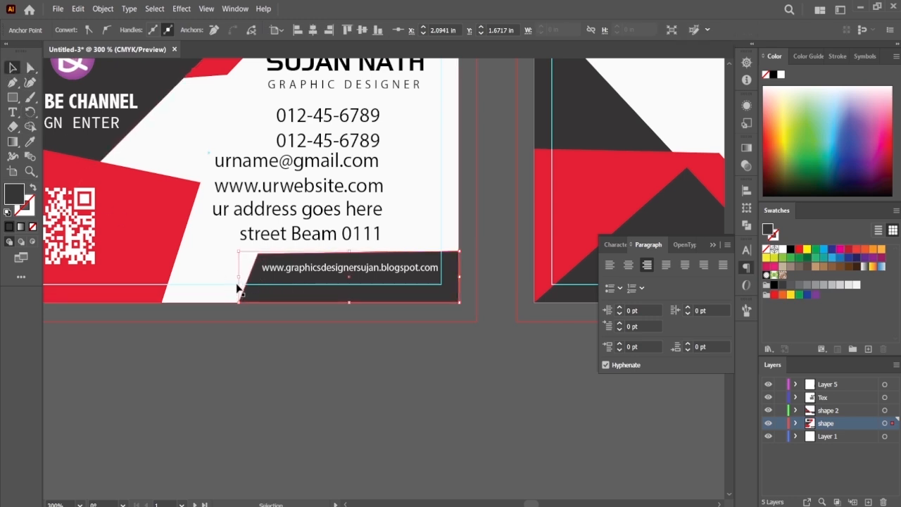
pyautogui.moveTo(237, 280); pyautogui.dragTo(201, 279)
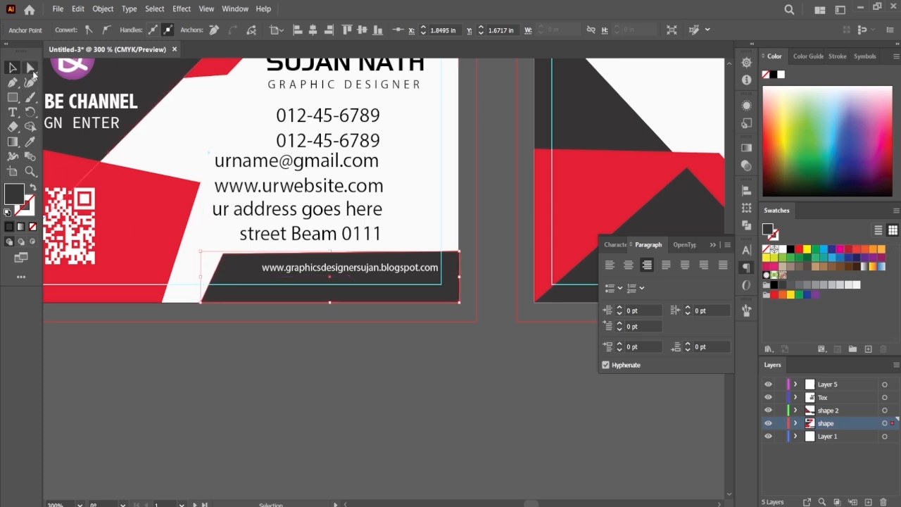
pyautogui.click(31, 69)
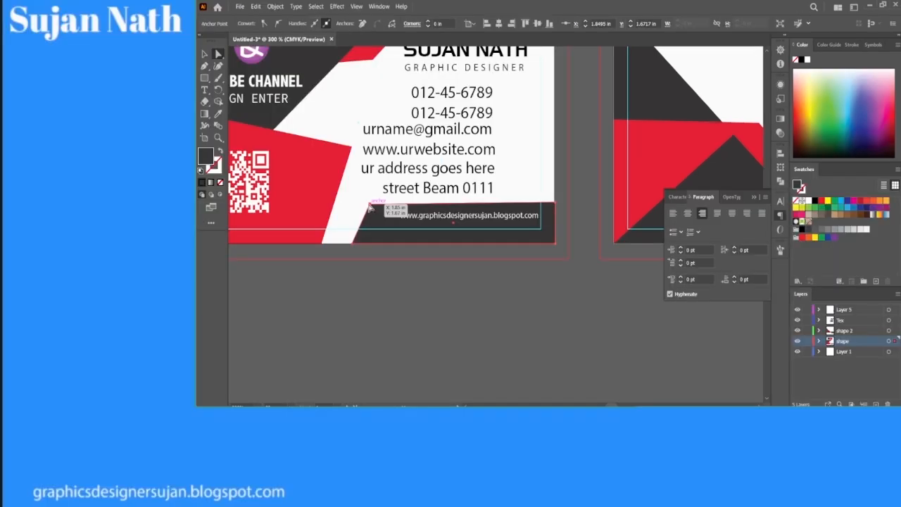
pyautogui.moveTo(371, 208); pyautogui.dragTo(363, 206)
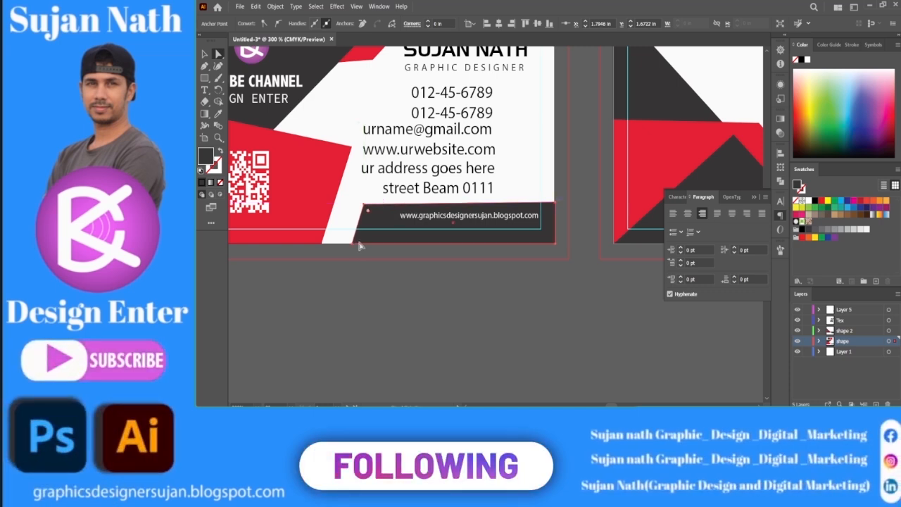
pyautogui.moveTo(352, 245); pyautogui.dragTo(347, 245)
pyautogui.click(394, 247)
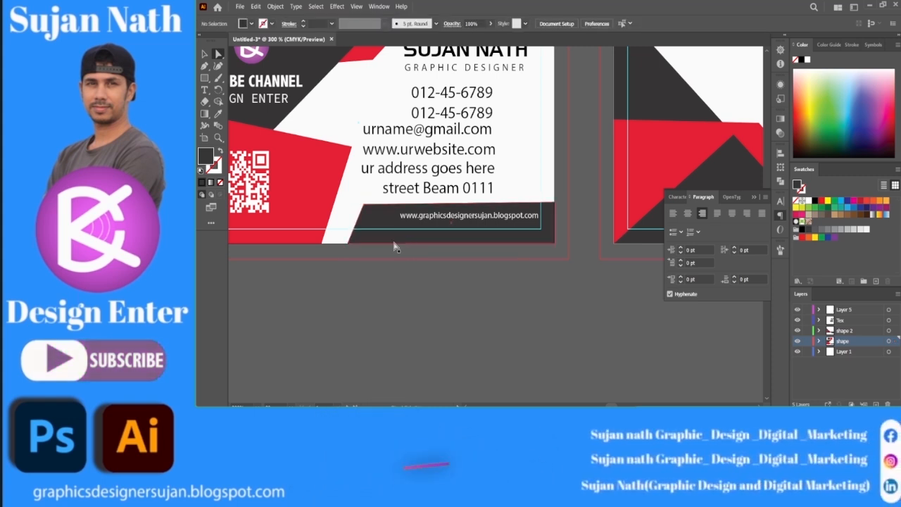
# Set the blog address text in the dark bar to 6 pt and reposition it inside the bar.
pyautogui.hotkey('ctrl', '-')
pyautogui.hotkey('ctrl', '-')
pyautogui.hotkey('ctrl', '=')
pyautogui.hotkey('ctrl', '=')
pyautogui.click(202, 53)
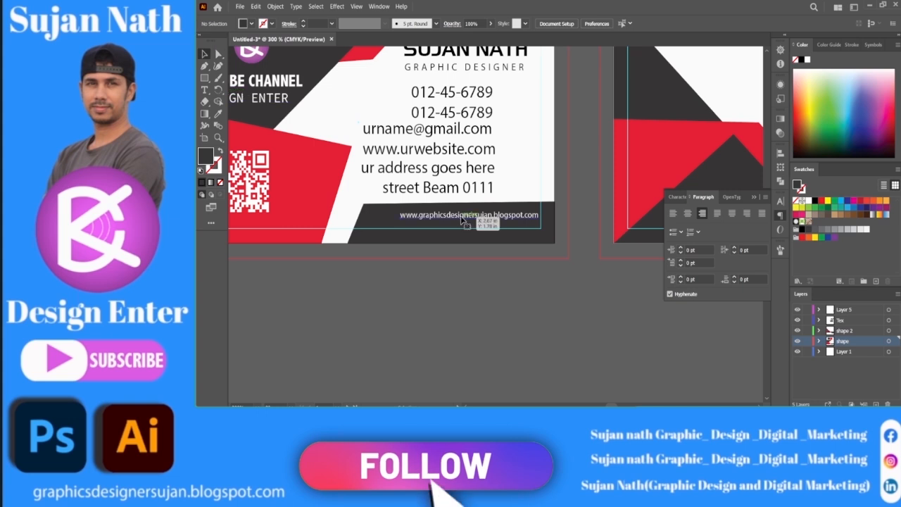
pyautogui.click(461, 215)
pyautogui.click(678, 197)
pyautogui.click(710, 244)
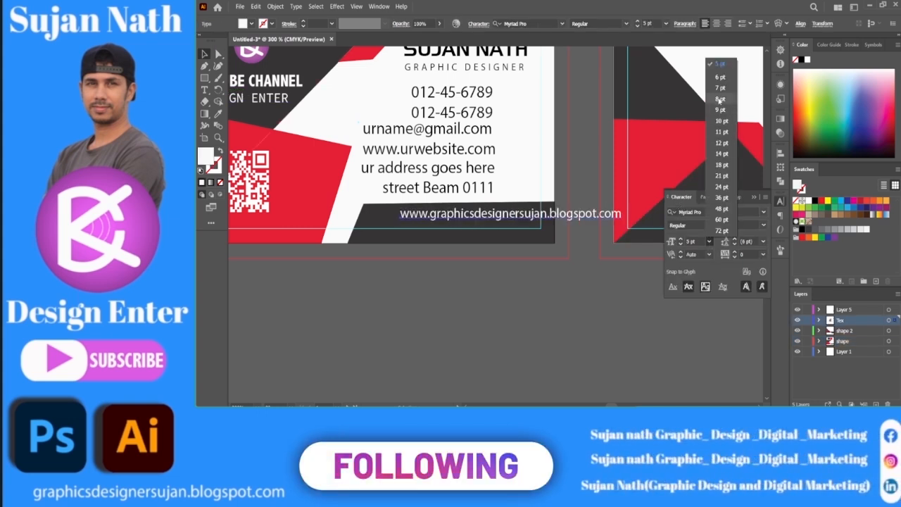
pyautogui.click(720, 62)
pyautogui.moveTo(526, 218); pyautogui.dragTo(495, 221)
pyautogui.click(545, 274)
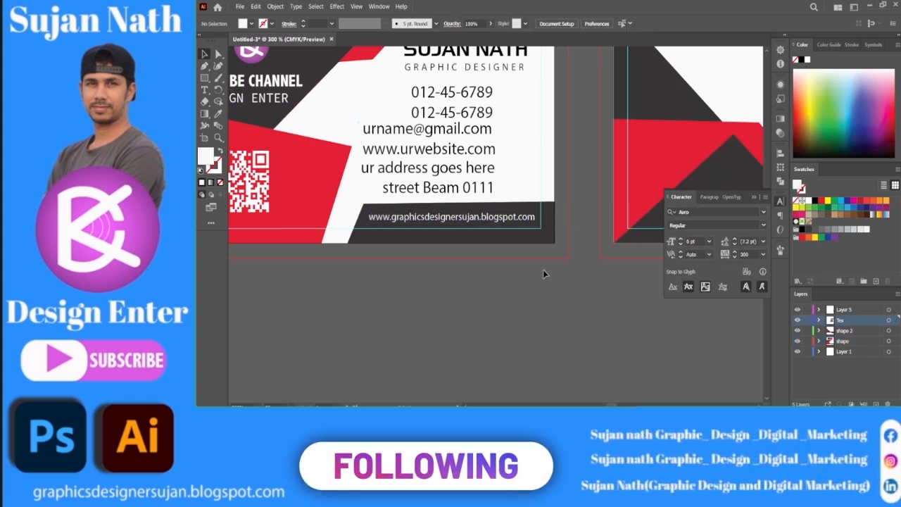
# Set the phone number block on the front card to 9 pt.
pyautogui.moveTo(511, 169); pyautogui.dragTo(500, 233)
pyautogui.click(460, 164)
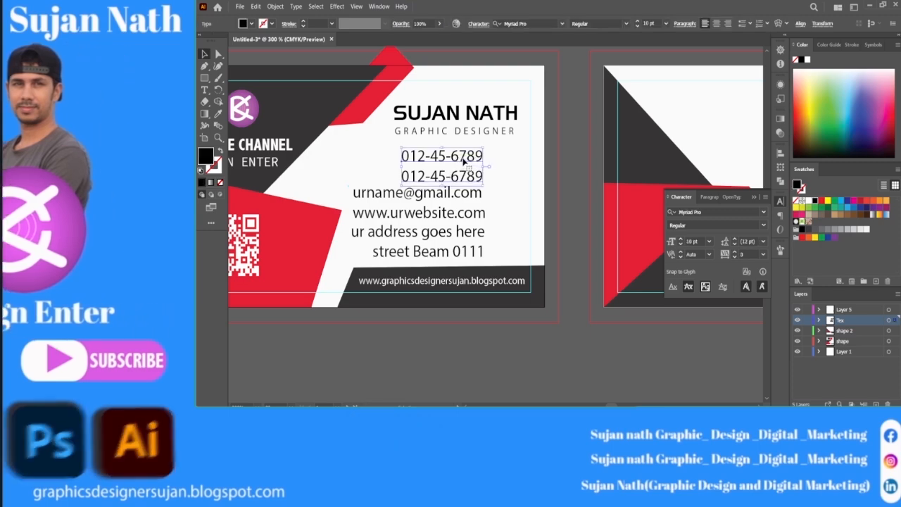
pyautogui.click(463, 232)
pyautogui.click(463, 173)
pyautogui.click(656, 300)
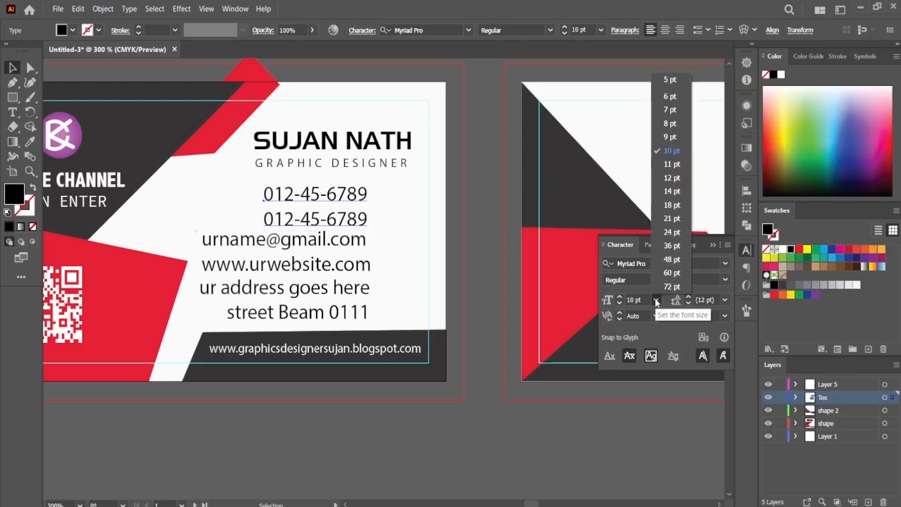
pyautogui.click(595, 293)
pyautogui.click(656, 300)
pyautogui.click(671, 138)
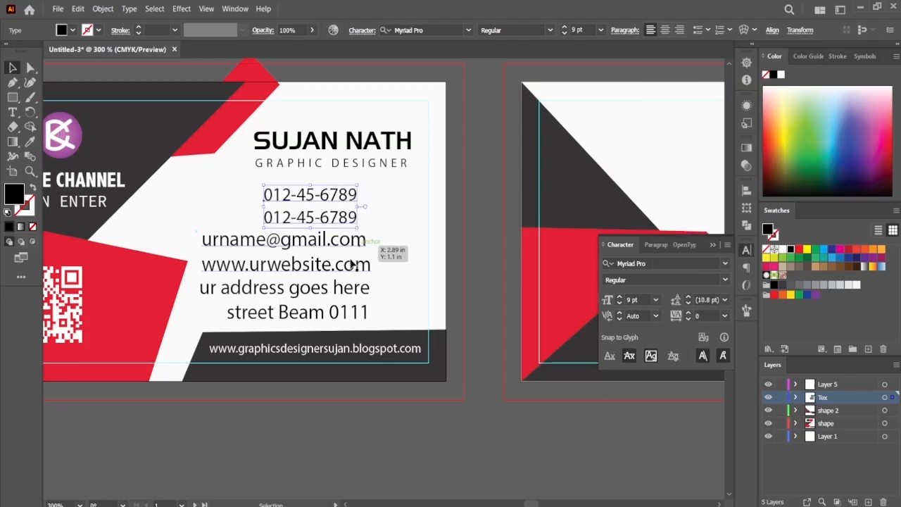
# Set the e-mail and website block and the address block to 9 pt.
pyautogui.click(353, 264)
pyautogui.click(656, 301)
pyautogui.click(671, 137)
pyautogui.click(317, 289)
pyautogui.click(656, 301)
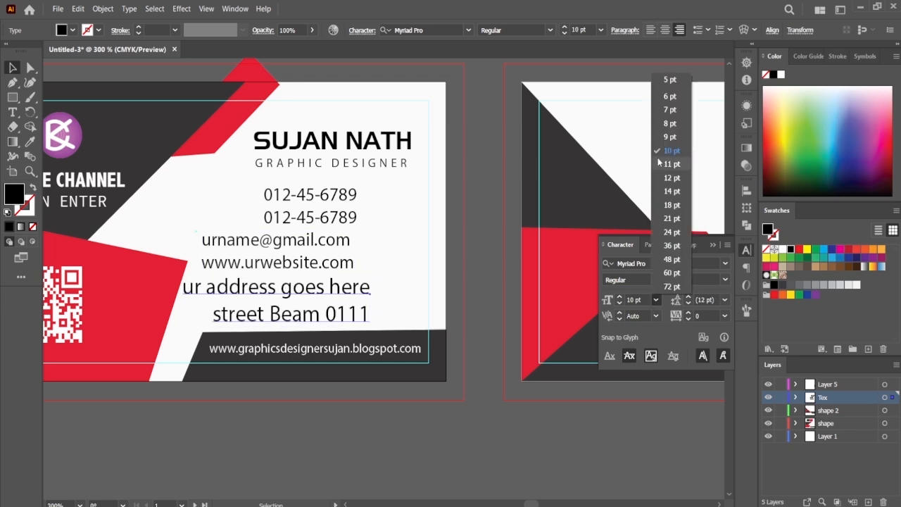
pyautogui.click(671, 137)
# Shift the phone, e-mail and website, and address blocks to the right on the white area.
pyautogui.moveTo(338, 199); pyautogui.dragTo(345, 201)
pyautogui.moveTo(319, 243); pyautogui.dragTo(345, 244)
pyautogui.moveTo(346, 298); pyautogui.dragTo(357, 292)
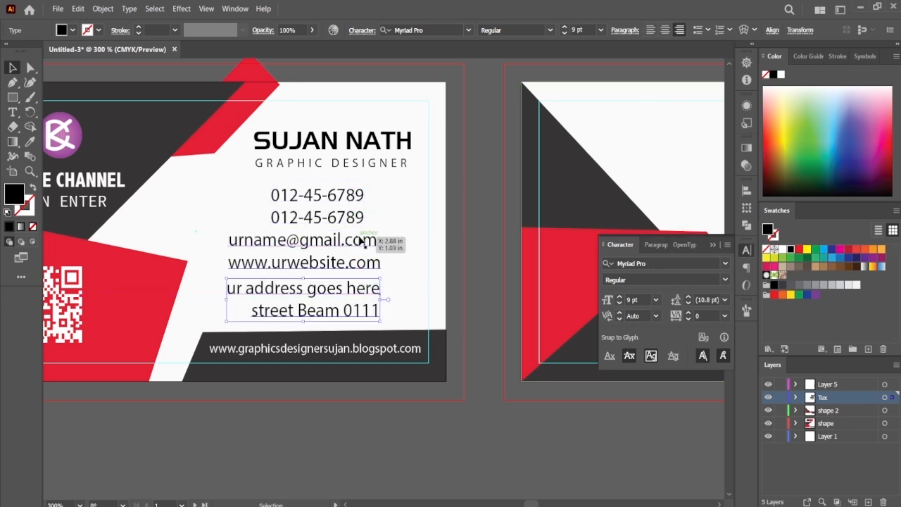
# Right-align the e-mail and website block and the phone block, moving both in line with the address block's right edge.
pyautogui.click(359, 237)
pyautogui.click(648, 244)
pyautogui.click(647, 265)
pyautogui.moveTo(186, 243); pyautogui.dragTo(357, 221)
pyautogui.click(649, 267)
pyautogui.moveTo(269, 199); pyautogui.dragTo(366, 203)
pyautogui.keyDown('shift'); pyautogui.click(362, 294); pyautogui.keyUp('shift')
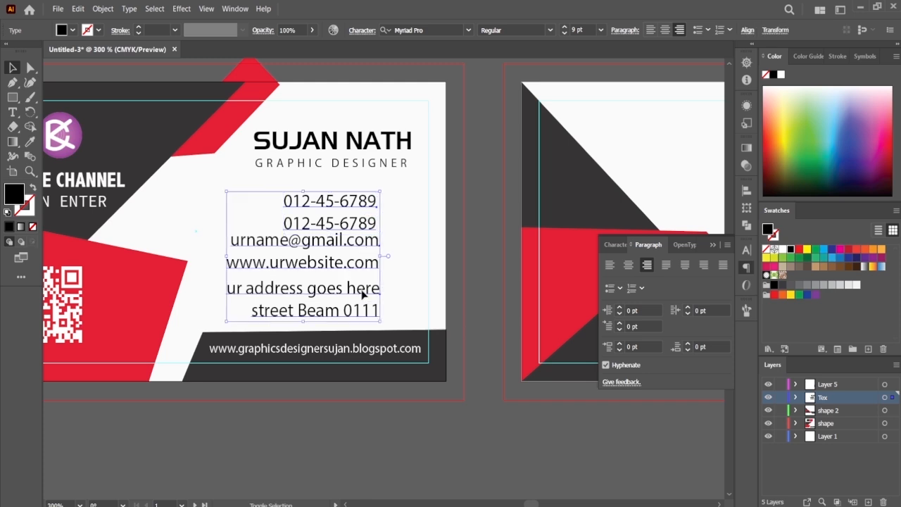
pyautogui.click(427, 406)
# Nudge the e-mail and website block down to separate it from the phone numbers.
pyautogui.click(349, 246)
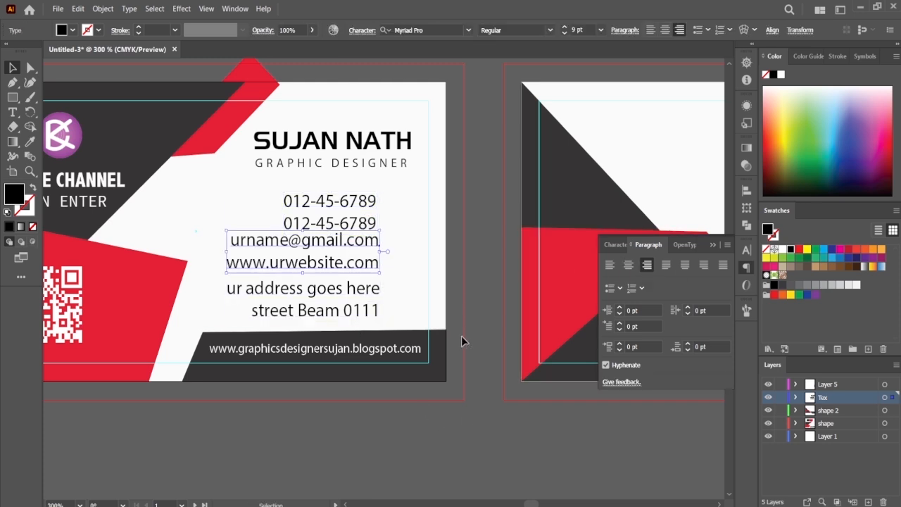
pyautogui.press('Down')
pyautogui.click(402, 454)
pyautogui.click(364, 249)
pyautogui.press('Down')
pyautogui.press('Down')
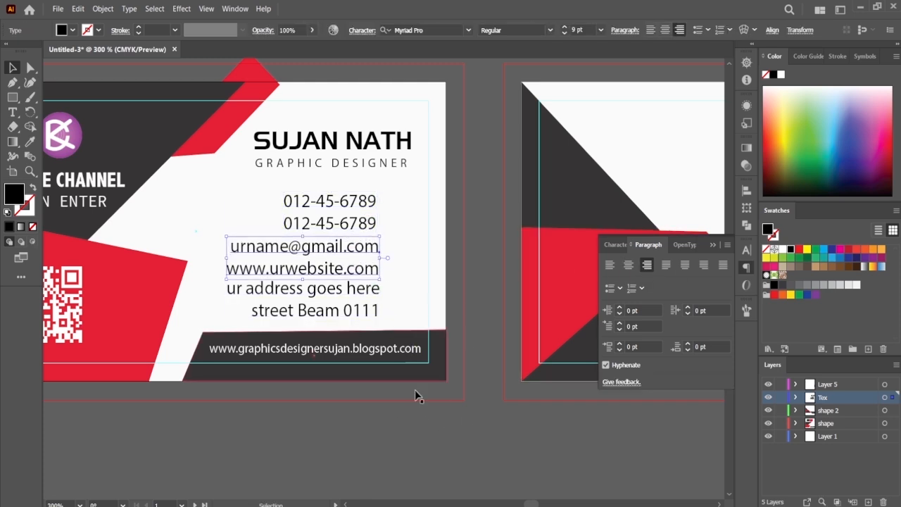
pyautogui.click(416, 391)
# Nudge the address block slightly down to even out its spacing below the website line.
pyautogui.click(364, 296)
pyautogui.press('Down')
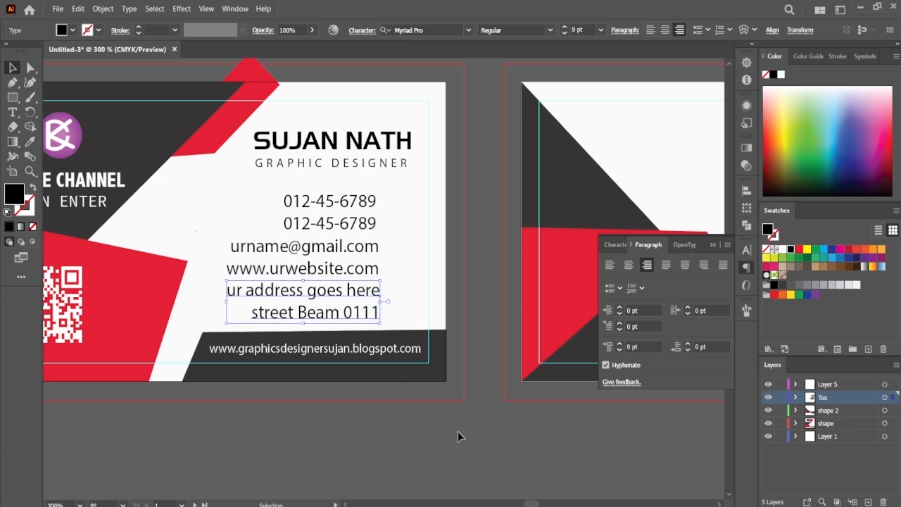
pyautogui.click(452, 418)
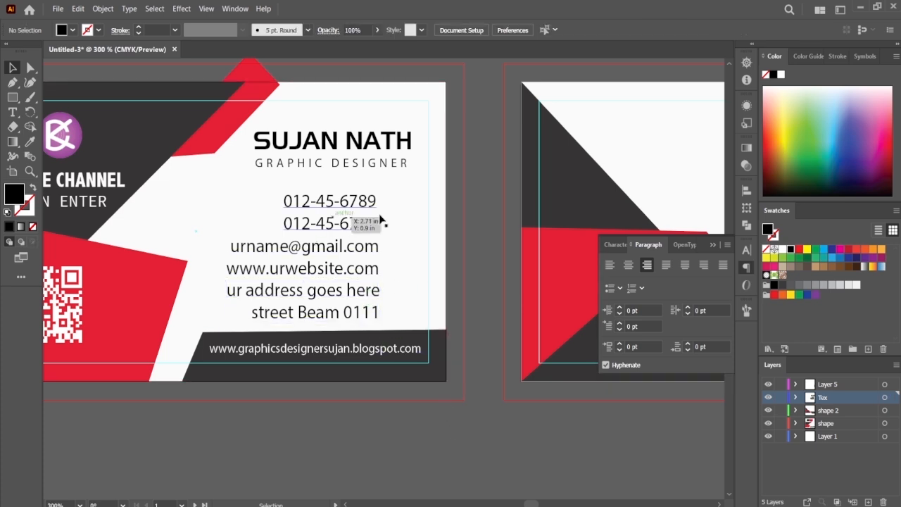
pyautogui.hotkey('ctrl', '-')
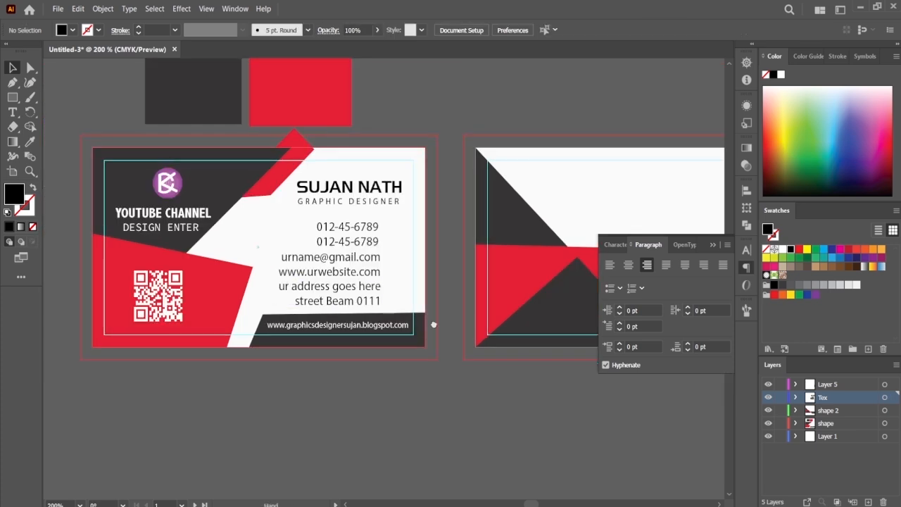
# Move the phone, link and location icons closer, placing them below the gap between the two artboards.
pyautogui.moveTo(434, 325); pyautogui.dragTo(332, 227)
pyautogui.moveTo(455, 359); pyautogui.dragTo(314, 342)
pyautogui.moveTo(354, 314); pyautogui.dragTo(307, 331)
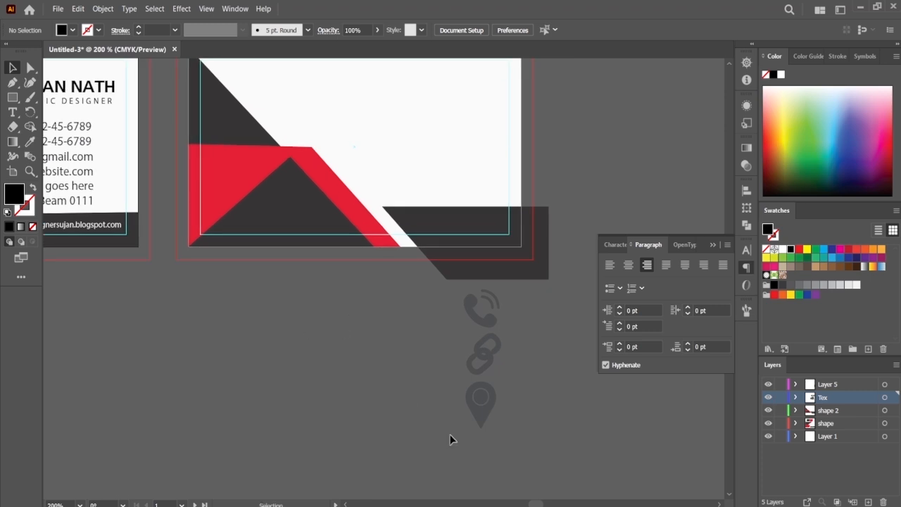
pyautogui.moveTo(463, 335); pyautogui.dragTo(461, 307)
pyautogui.moveTo(484, 324); pyautogui.dragTo(152, 302)
pyautogui.moveTo(222, 222); pyautogui.dragTo(442, 263)
pyautogui.click(422, 345)
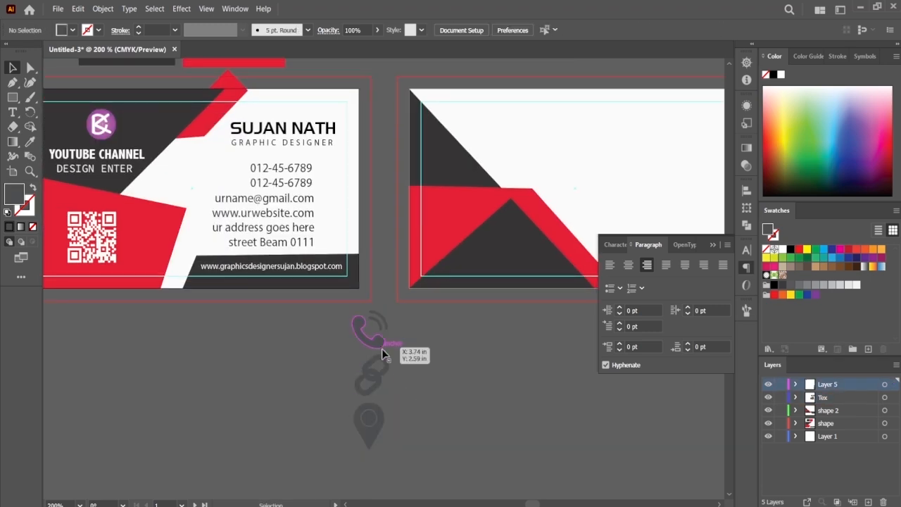
# Transform the phone icon so that its signal waves face the upper-left side.
pyautogui.click(380, 344)
pyautogui.rightClick(391, 336)
pyautogui.moveTo(408, 274)
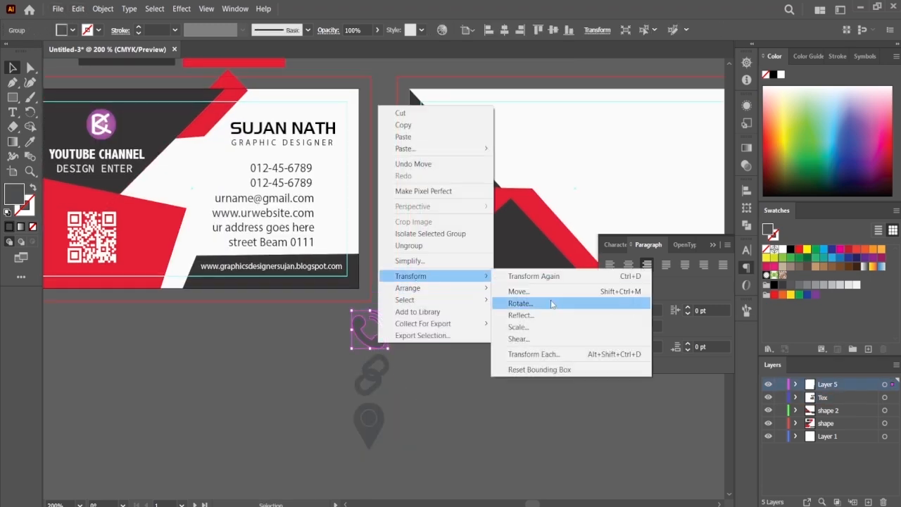
pyautogui.click(513, 298)
pyautogui.click(450, 339)
# Delete the signal-wave arcs from the phone icon's group, keeping only the handset.
pyautogui.click(796, 384)
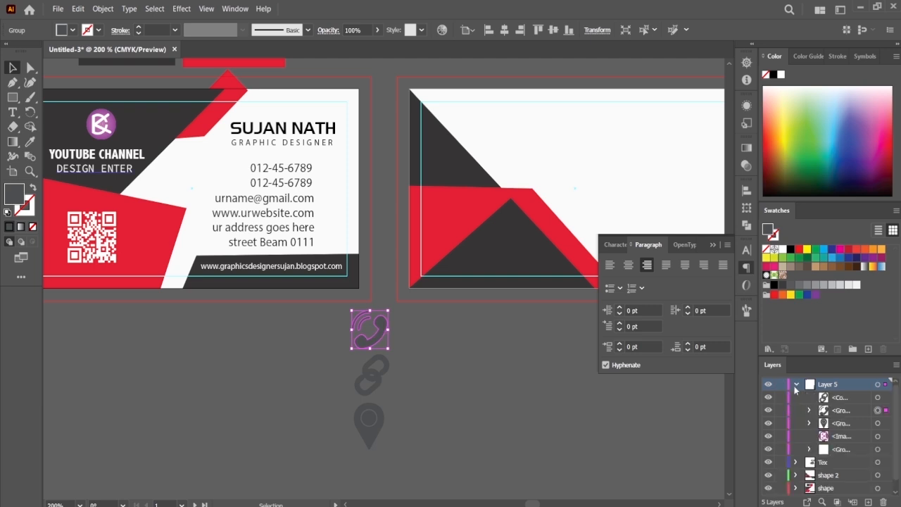
pyautogui.click(808, 410)
pyautogui.click(878, 423)
pyautogui.press('Delete')
pyautogui.click(878, 424)
pyautogui.press('Delete')
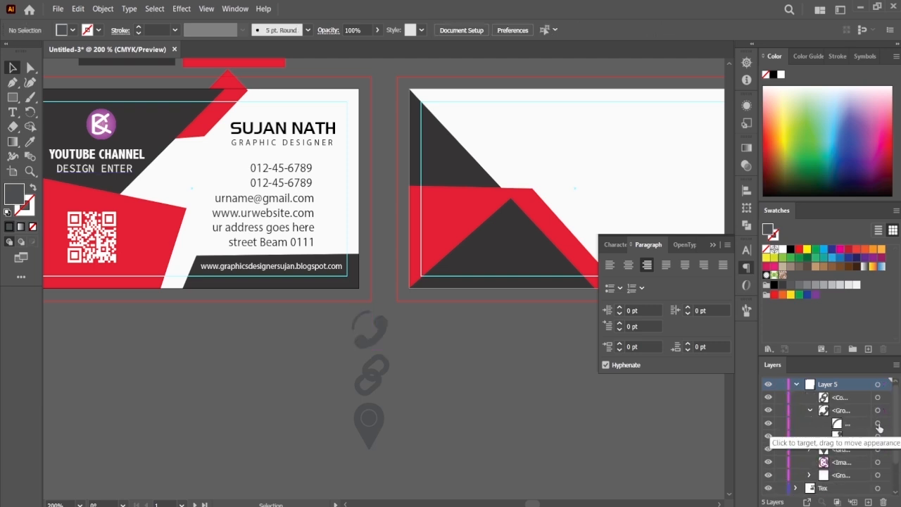
pyautogui.click(839, 423)
pyautogui.click(843, 411)
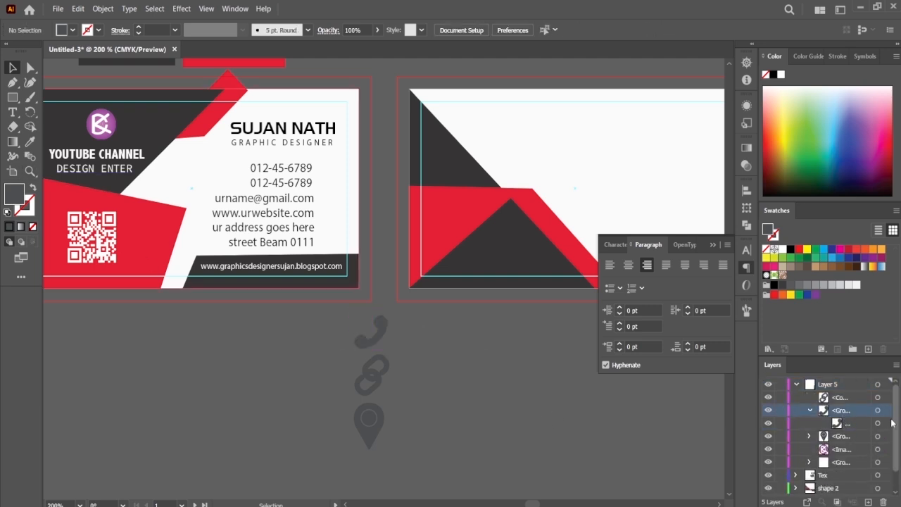
# Draw a circle around the phone handset and place it beneath the handset inside the icon's group.
pyautogui.click(852, 423)
pyautogui.click(13, 98)
pyautogui.click(44, 112)
pyautogui.moveTo(347, 306); pyautogui.dragTo(399, 360)
pyautogui.moveTo(841, 406); pyautogui.dragTo(844, 442)
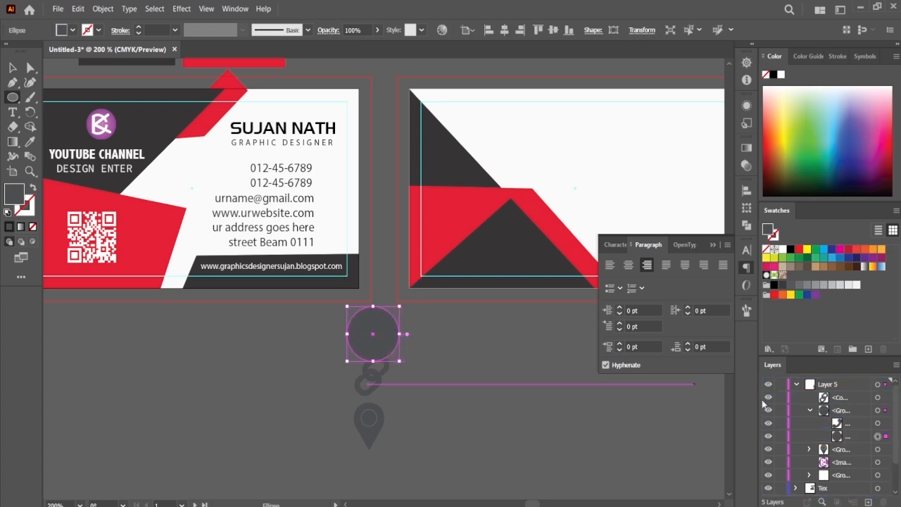
# Fill the circle with the card's red using the Eyedropper and make the phone handset white.
pyautogui.click(29, 142)
pyautogui.click(159, 237)
pyautogui.press('v')
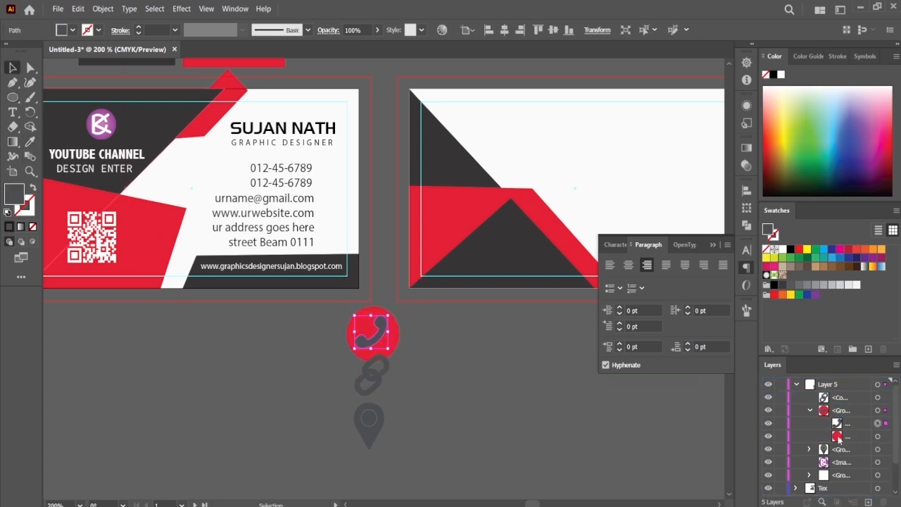
pyautogui.click(782, 248)
pyautogui.click(421, 383)
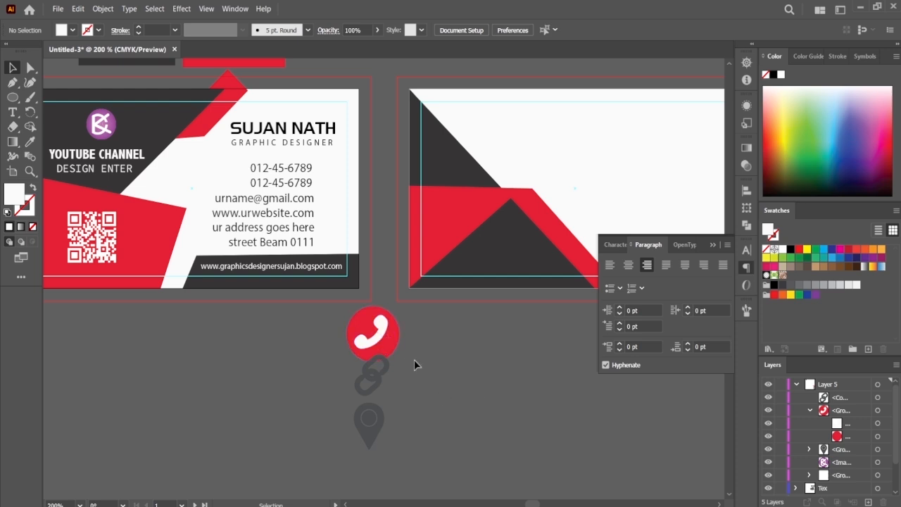
# Move the link icon away from the phone icon and place a copy of the red circle behind it.
pyautogui.moveTo(373, 371); pyautogui.dragTo(306, 377)
pyautogui.click(876, 436)
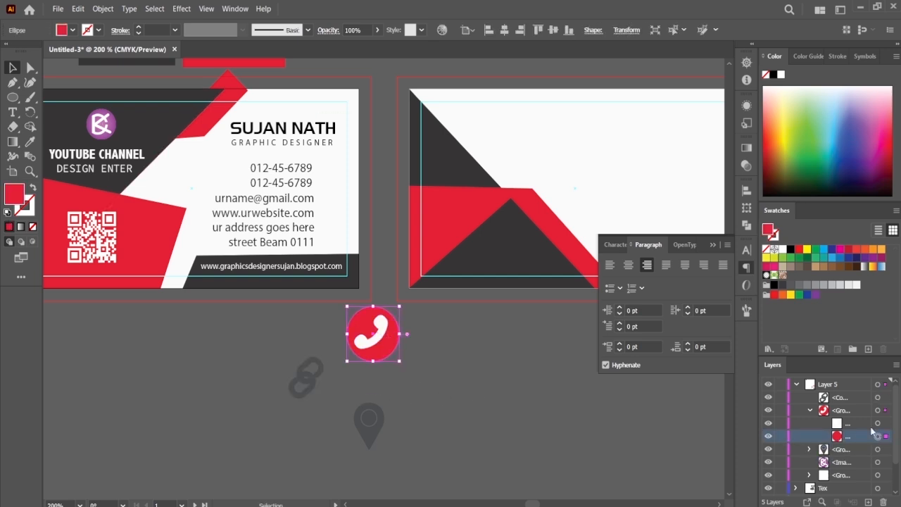
pyautogui.hotkey('ctrl', 'c')
pyautogui.hotkey('ctrl', 'v')
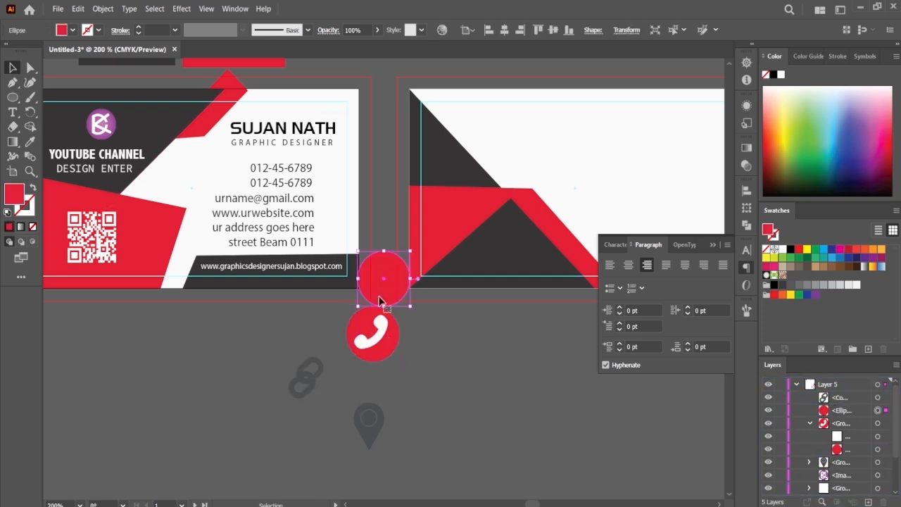
pyautogui.moveTo(380, 301); pyautogui.dragTo(302, 399)
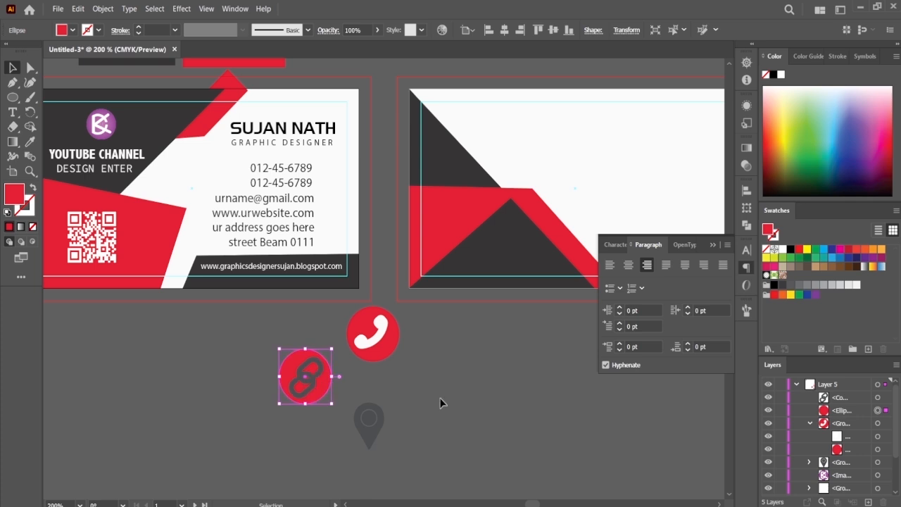
pyautogui.click(428, 362)
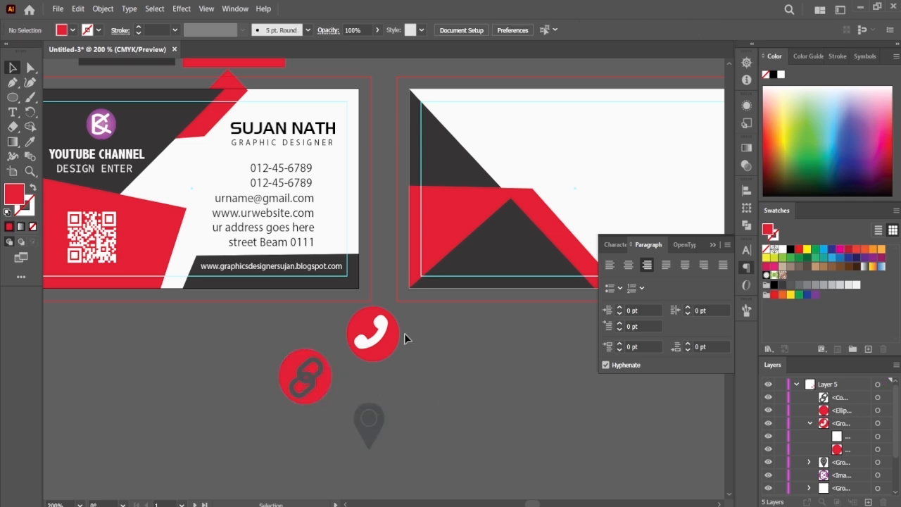
# Recolour the link icon with the card's white using the Eyedropper.
pyautogui.scroll(1, 370, 359)
pyautogui.click(878, 398)
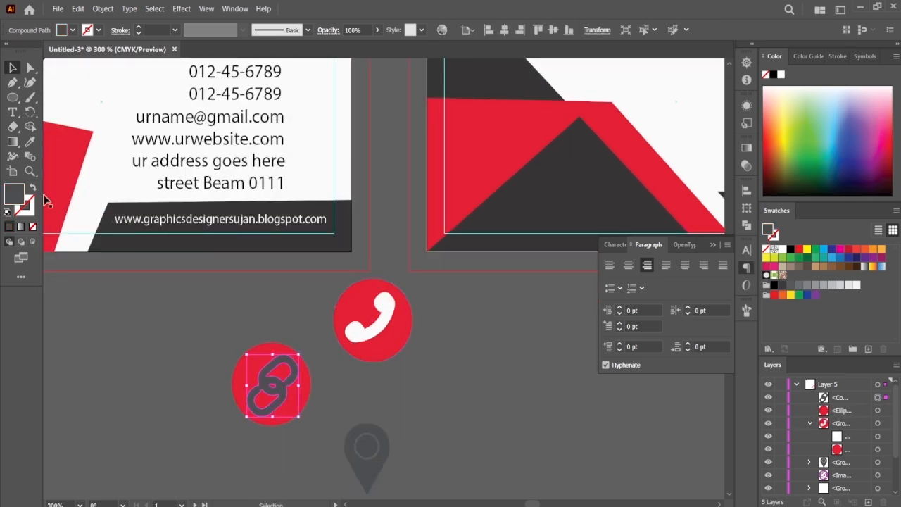
pyautogui.press('i')
pyautogui.click(324, 167)
pyautogui.press('v')
pyautogui.click(484, 418)
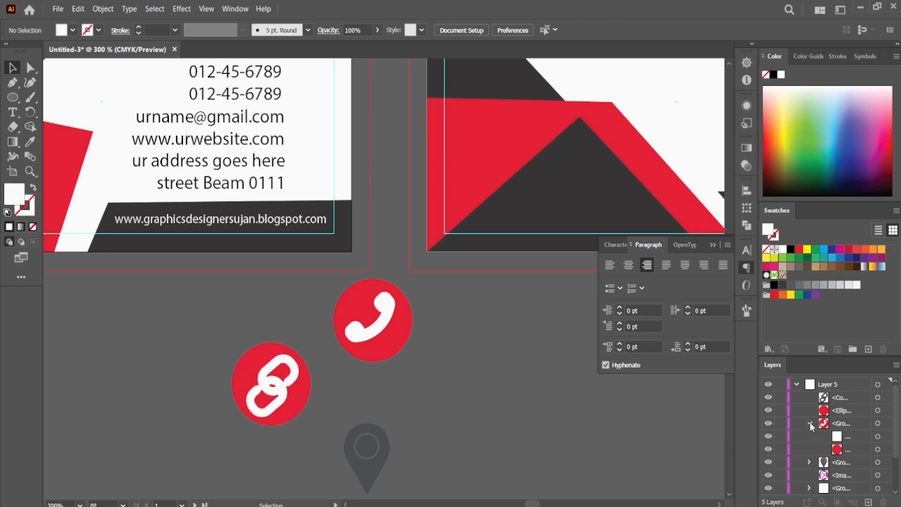
# Paste another copy of the red circle and position it over the location pin.
pyautogui.click(810, 423)
pyautogui.click(809, 437)
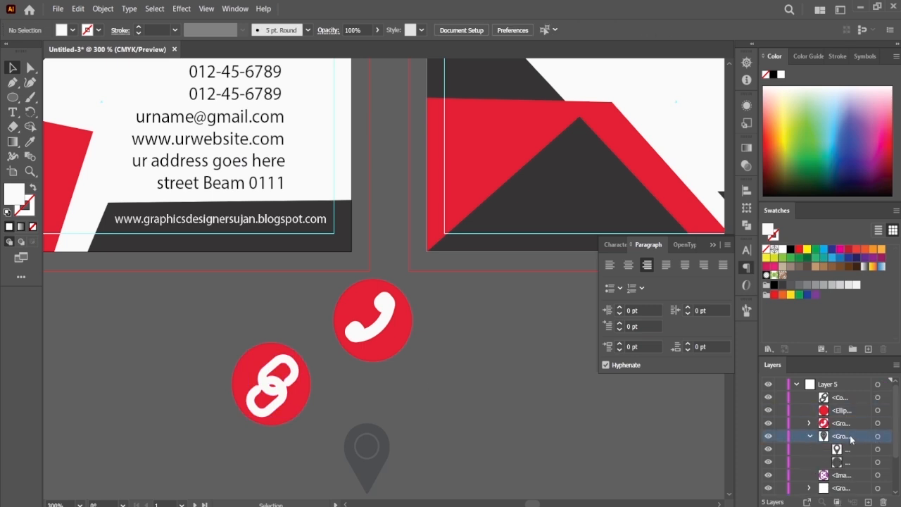
pyautogui.hotkey('ctrl', 'v')
pyautogui.moveTo(842, 479); pyautogui.dragTo(843, 482)
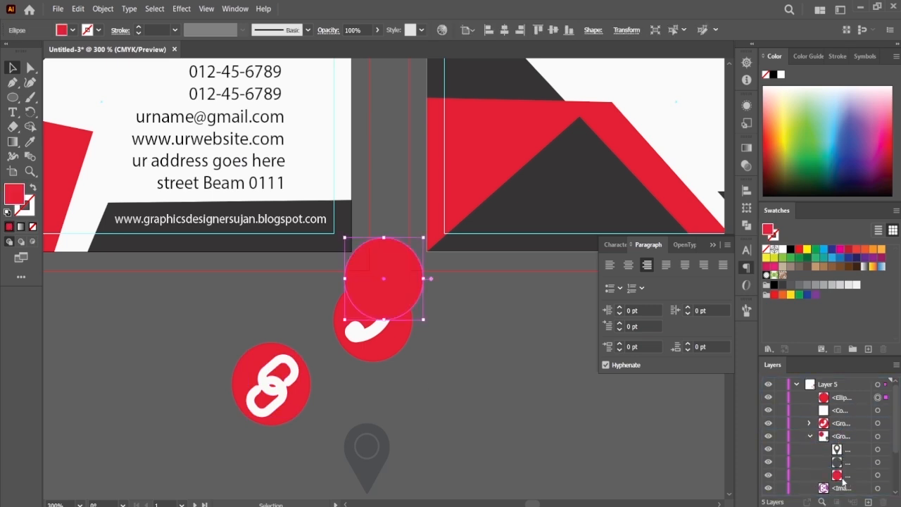
pyautogui.moveTo(392, 282); pyautogui.dragTo(374, 455)
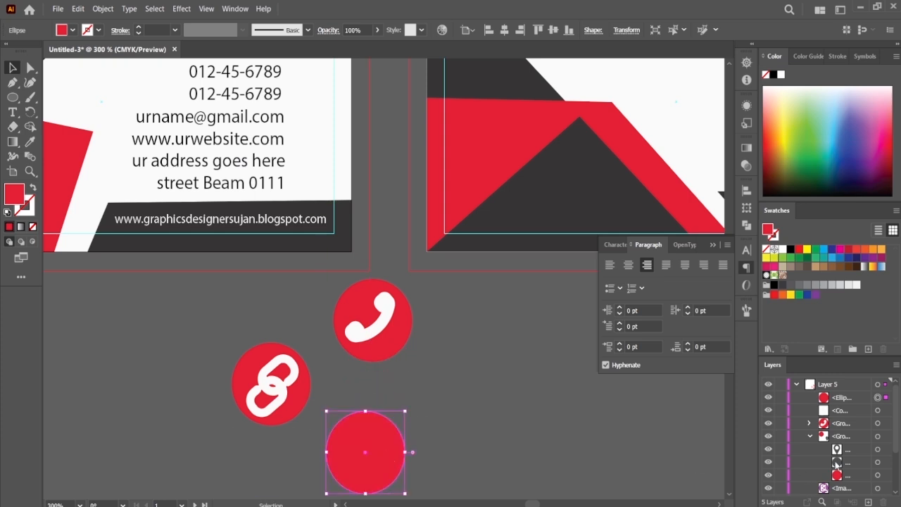
# Recolour both shapes of the location pin with the card's white using the Eyedropper.
pyautogui.click(877, 449)
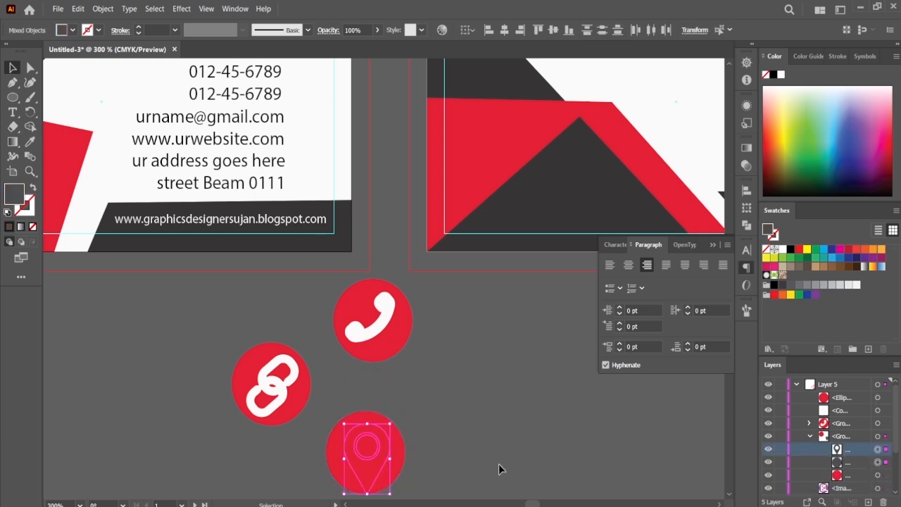
pyautogui.keyDown('shift'); pyautogui.click(878, 462); pyautogui.keyUp('shift')
pyautogui.press('i')
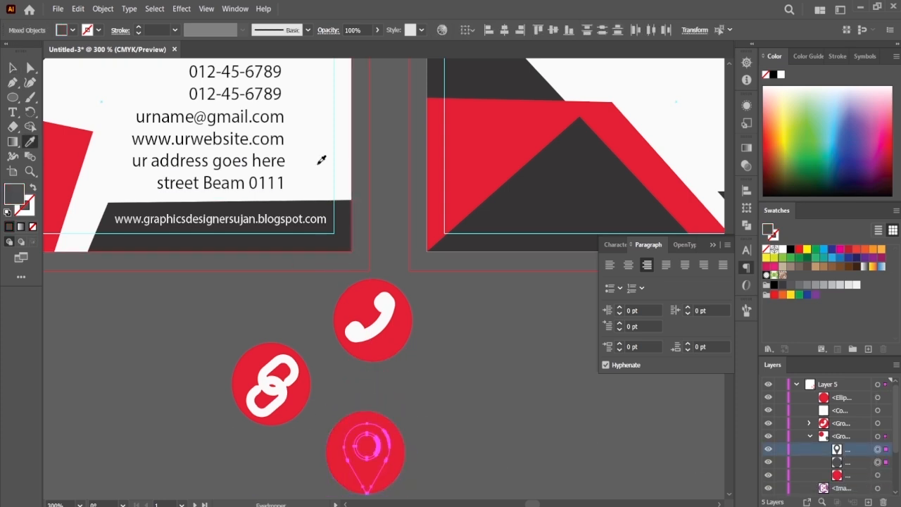
pyautogui.click(319, 164)
pyautogui.press('v')
pyautogui.click(474, 310)
# Reorder the circles in the layer stack so the location pin sits above its own red circle within its group.
pyautogui.click(877, 449)
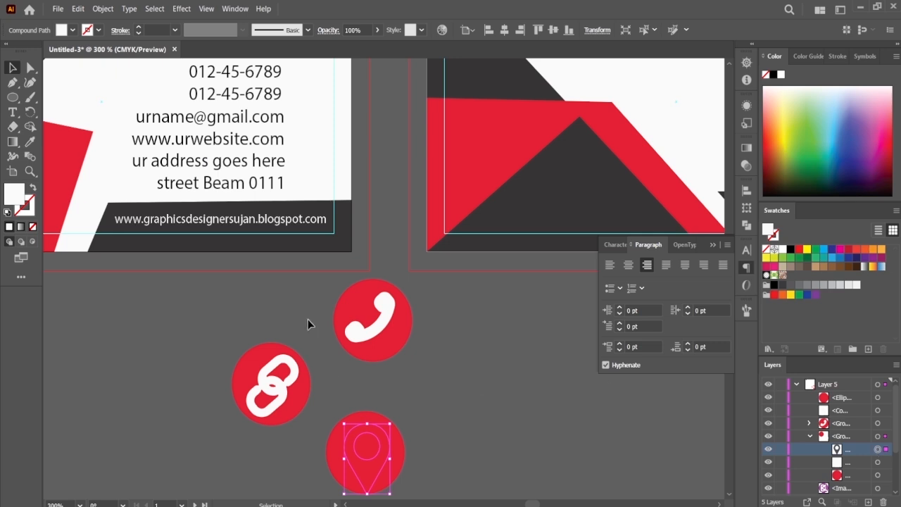
pyautogui.press('i')
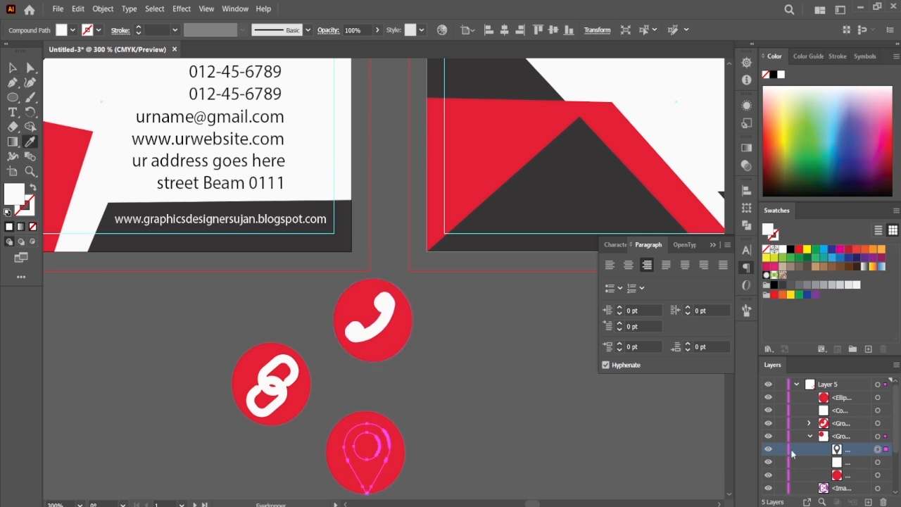
pyautogui.click(809, 436)
pyautogui.click(769, 436)
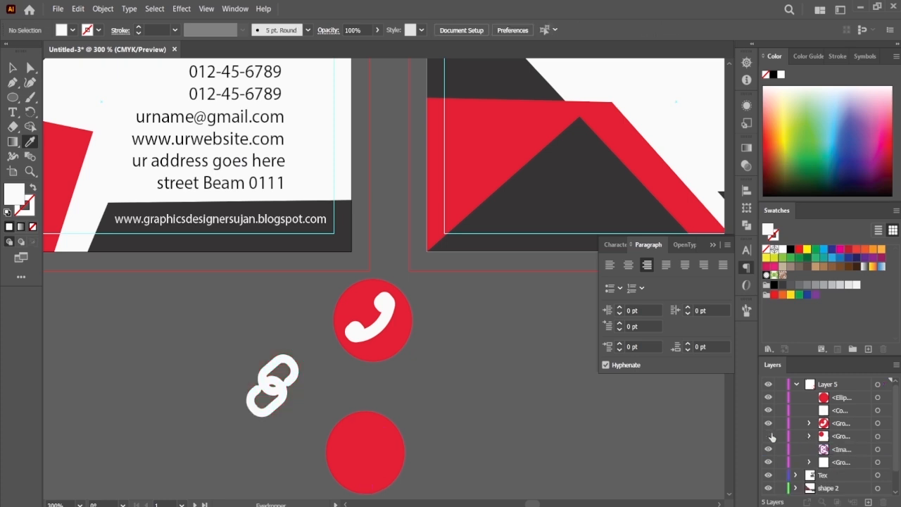
pyautogui.moveTo(845, 475); pyautogui.dragTo(853, 453)
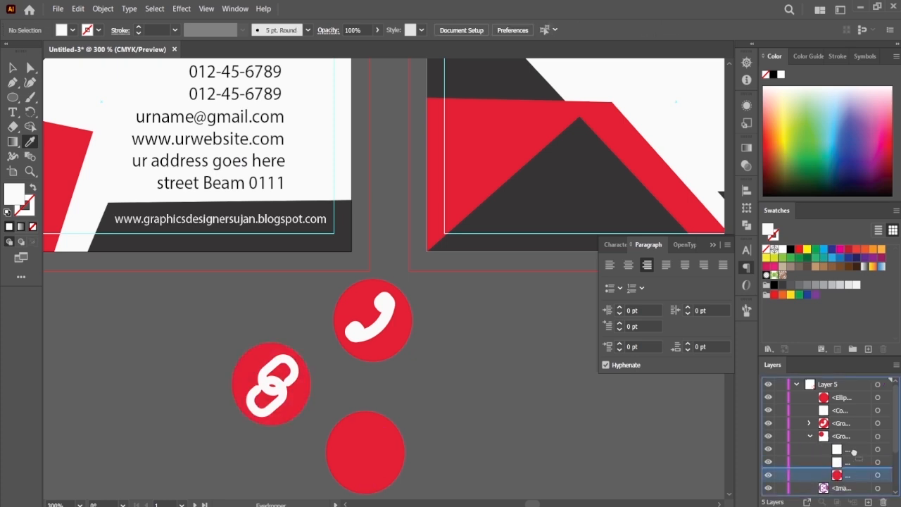
pyautogui.moveTo(848, 419); pyautogui.dragTo(841, 482)
pyautogui.click(769, 410)
pyautogui.click(769, 410)
pyautogui.click(13, 68)
pyautogui.moveTo(551, 417); pyautogui.dragTo(533, 348)
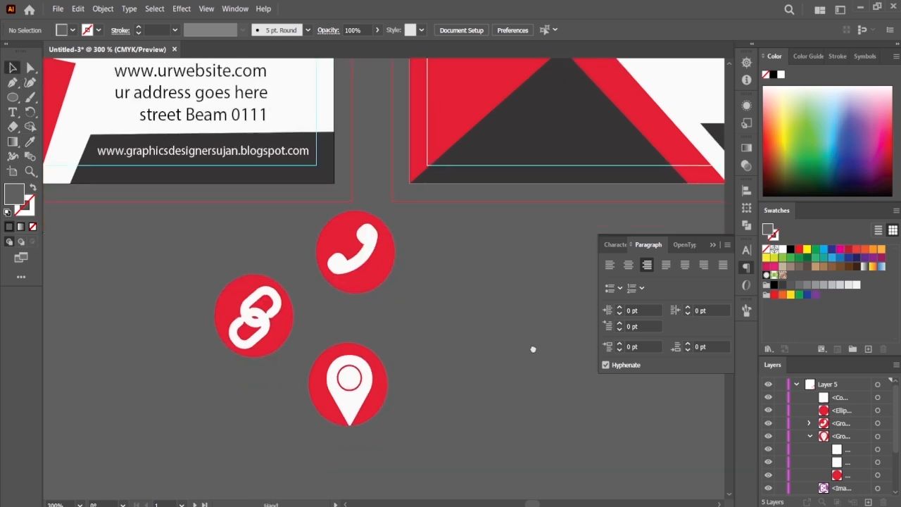
# Centre the white location pin on its red circle.
pyautogui.moveTo(364, 382); pyautogui.dragTo(357, 391)
pyautogui.click(878, 450)
pyautogui.keyDown('shift'); pyautogui.click(878, 462); pyautogui.keyUp('shift')
pyautogui.click(419, 411)
pyautogui.hotkey('ctrl', '+')
pyautogui.hotkey('ctrl', '+')
pyautogui.scroll(-3, 352, 388)
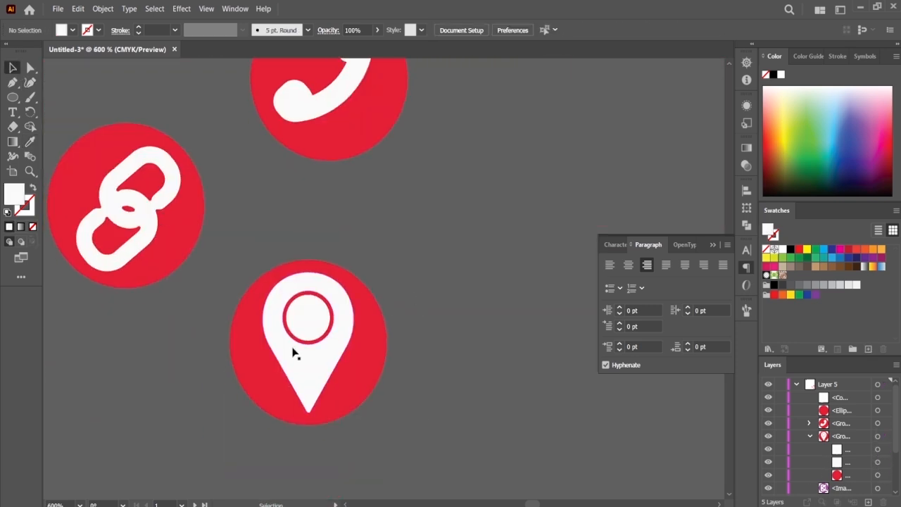
pyautogui.click(292, 352)
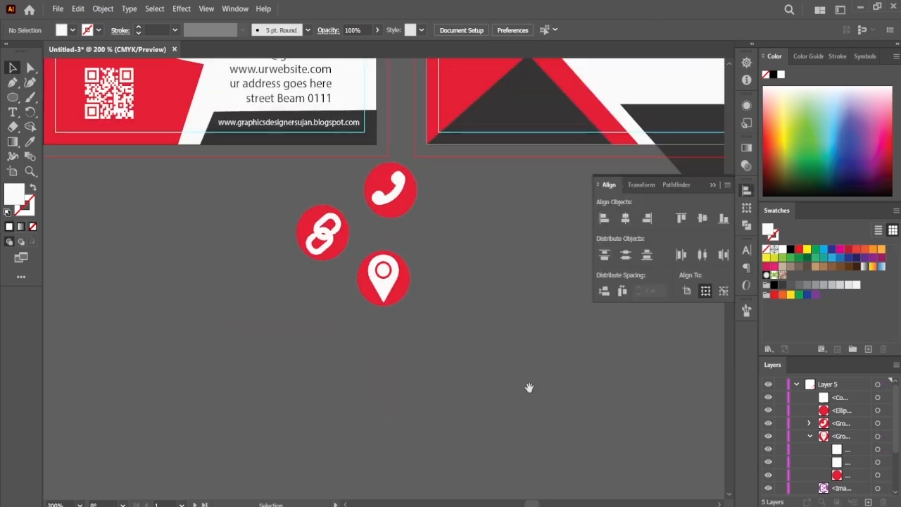
pyautogui.moveTo(435, 298); pyautogui.dragTo(414, 404)
pyautogui.moveTo(369, 366); pyautogui.dragTo(275, 293)
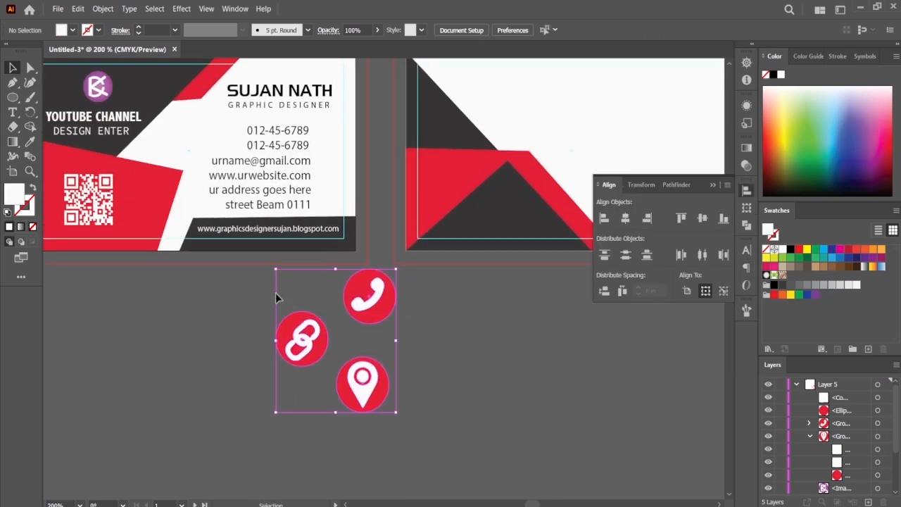
pyautogui.moveTo(487, 325); pyautogui.dragTo(515, 361)
pyautogui.click(498, 361)
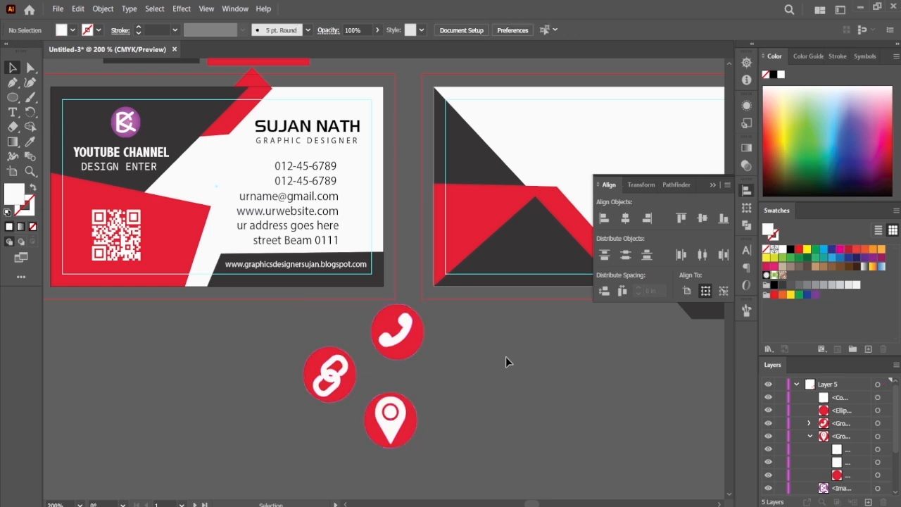
pyautogui.click(810, 437)
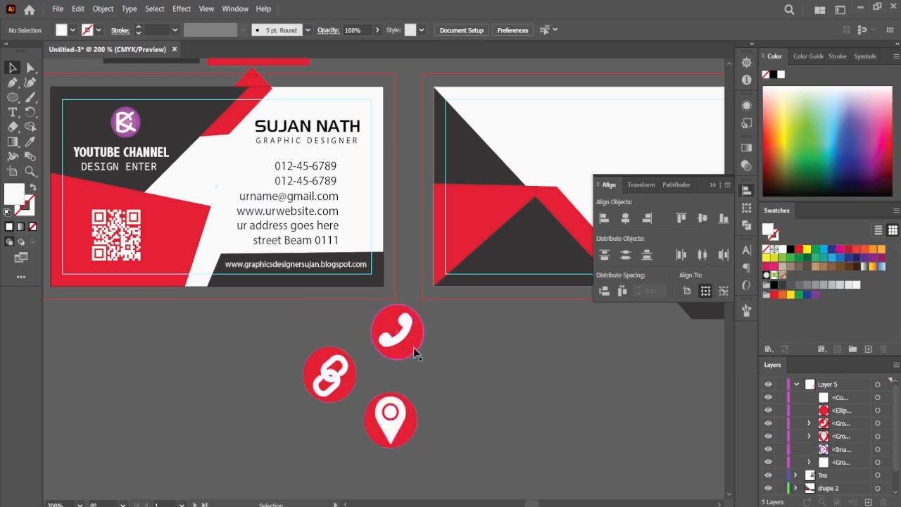
# Move the phone icon onto the front card and shrink it to fit beside the two phone numbers.
pyautogui.moveTo(412, 350); pyautogui.dragTo(383, 217)
pyautogui.hotkey('ctrl', '=')
pyautogui.hotkey('ctrl', '=')
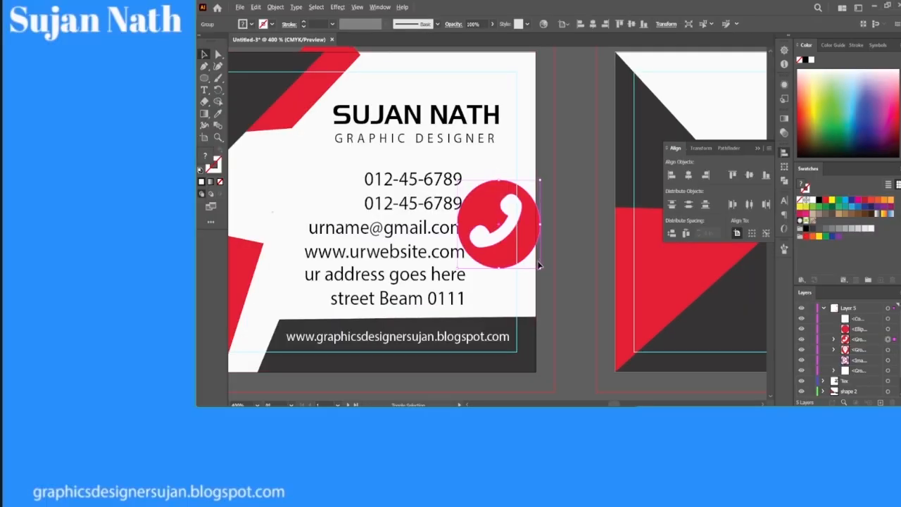
pyautogui.moveTo(540, 268); pyautogui.dragTo(512, 237)
pyautogui.moveTo(493, 216); pyautogui.dragTo(493, 87)
# Move the link icon with its circle beside the e-mail and website lines and shrink it to match the phone icon.
pyautogui.click(454, 387)
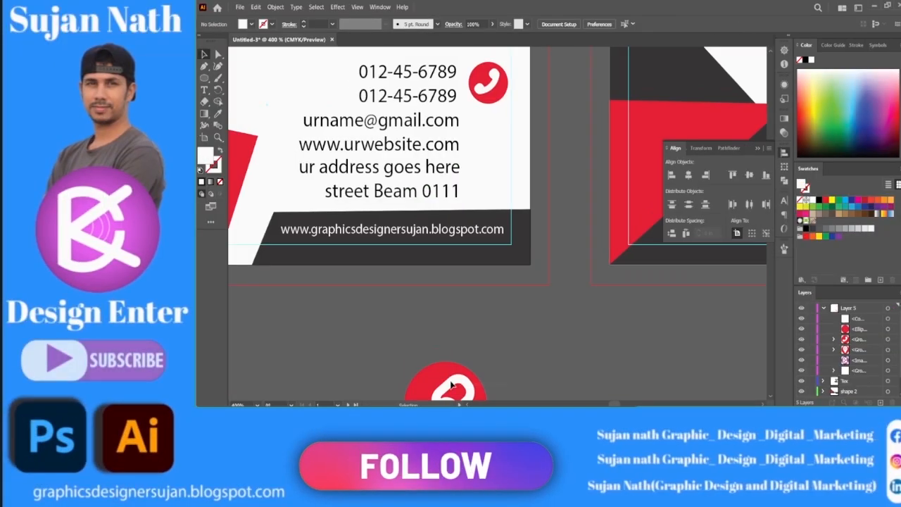
pyautogui.keyDown('shift'); pyautogui.click(464, 381); pyautogui.keyUp('shift')
pyautogui.moveTo(461, 383); pyautogui.dragTo(513, 190)
pyautogui.moveTo(542, 244); pyautogui.dragTo(509, 204)
pyautogui.moveTo(492, 194); pyautogui.dragTo(492, 149)
# Move the location icon beside the address lines and shrink it to match the other two icons.
pyautogui.click(569, 280)
pyautogui.moveTo(569, 279); pyautogui.dragTo(579, 196)
pyautogui.moveTo(493, 316); pyautogui.dragTo(492, 109)
pyautogui.moveTo(534, 157); pyautogui.dragTo(524, 226)
pyautogui.moveTo(519, 224); pyautogui.dragTo(514, 194)
# Group the link symbol with its red circle.
pyautogui.click(895, 319)
pyautogui.keyDown('shift'); pyautogui.click(895, 328); pyautogui.keyUp('shift')
pyautogui.hotkey('ctrl', 'g')
# Line up the three contact icons in a vertical column beside the contact text, aligning to the selection.
pyautogui.hotkey('ctrl', '-')
pyautogui.hotkey('ctrl', '-')
pyautogui.hotkey('ctrl', '-')
pyautogui.hotkey('ctrl', '-')
pyautogui.click(553, 278)
pyautogui.hotkey('ctrl', '=')
pyautogui.hotkey('ctrl', '=')
pyautogui.click(784, 214)
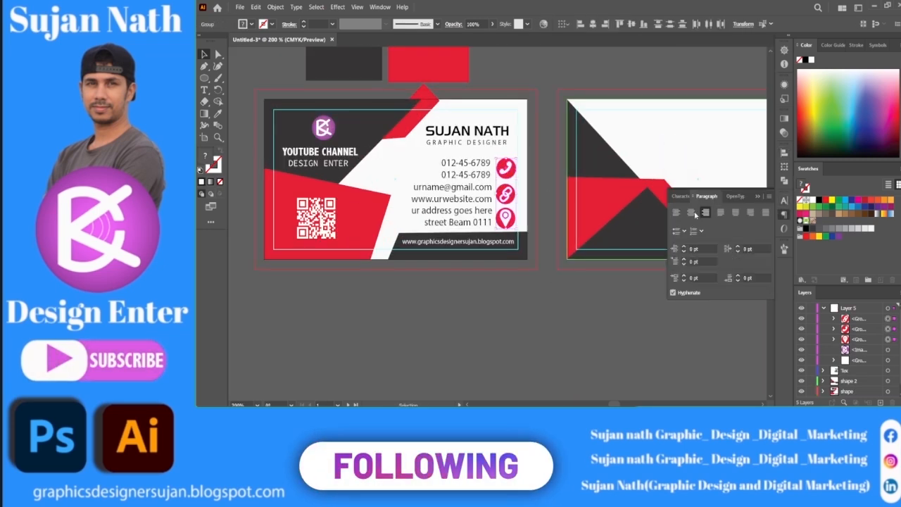
pyautogui.click(784, 153)
pyautogui.hotkey('ctrl', '-')
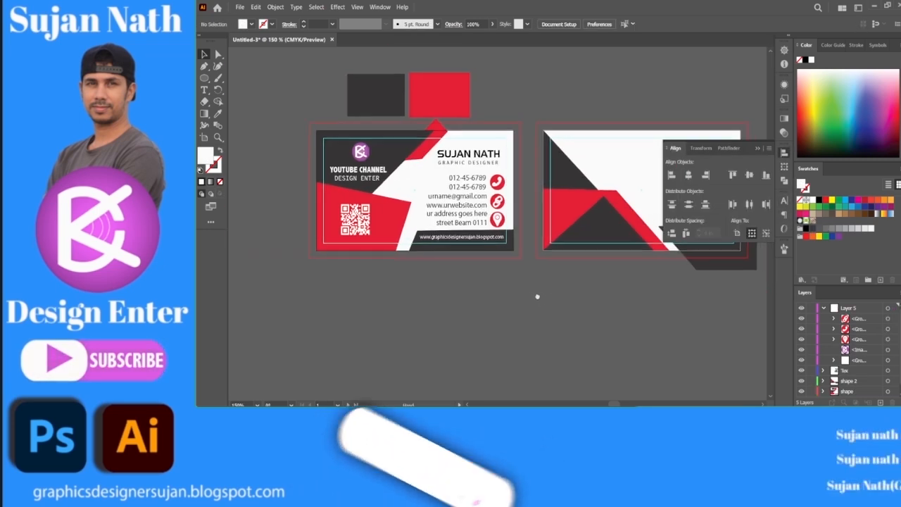
pyautogui.moveTo(575, 272); pyautogui.dragTo(545, 283)
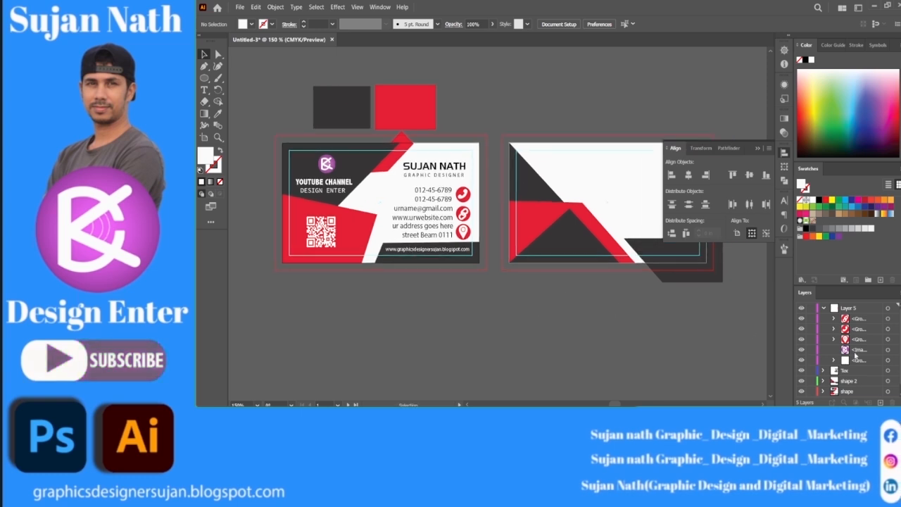
# Enlarge the round logo above the YouTube channel text on the front card slightly.
pyautogui.click(824, 308)
pyautogui.click(849, 310)
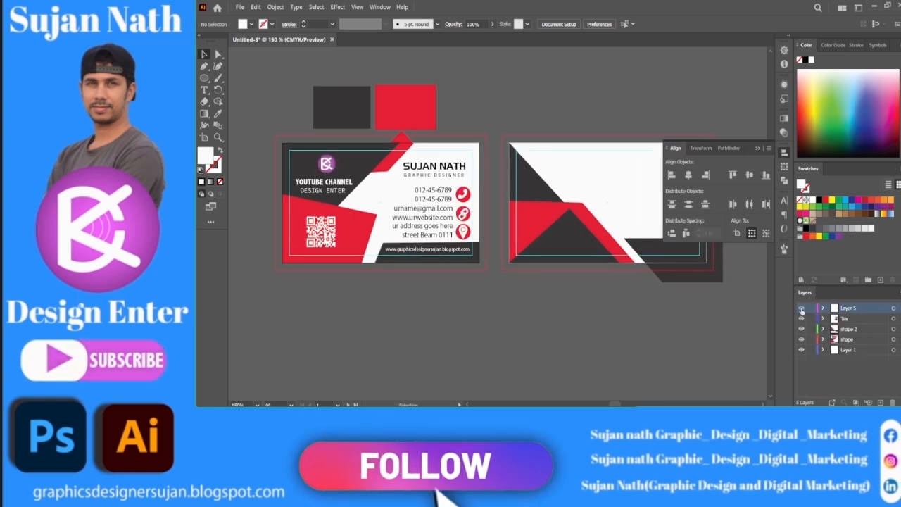
pyautogui.hotkey('ctrl', '=')
pyautogui.hotkey('ctrl', '=')
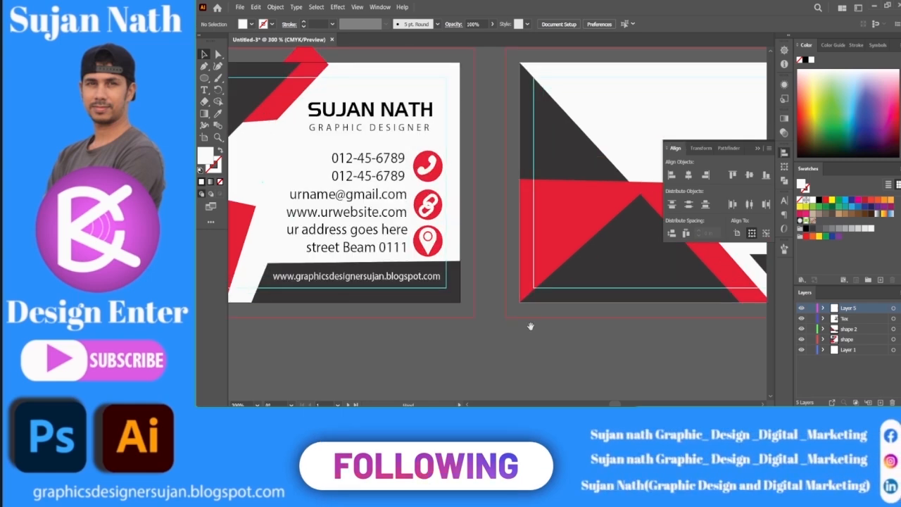
pyautogui.moveTo(436, 297); pyautogui.dragTo(627, 349)
pyautogui.click(344, 158)
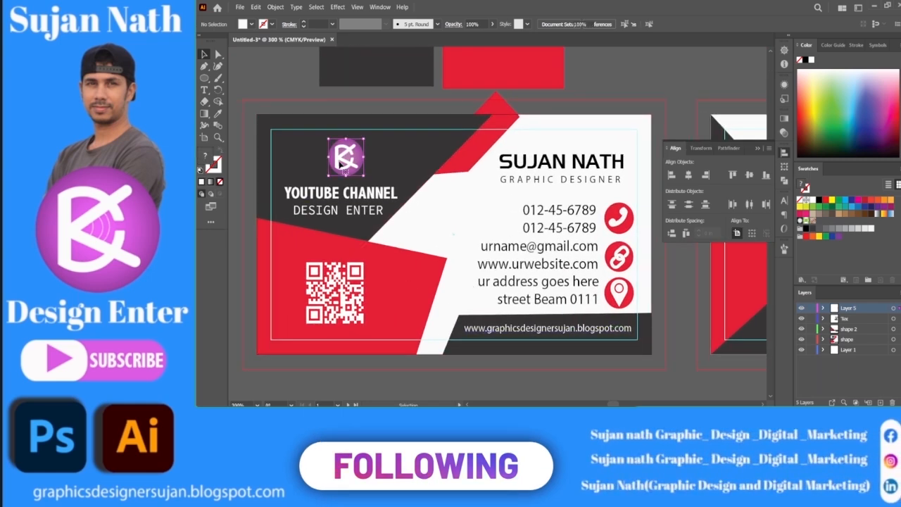
pyautogui.moveTo(363, 176); pyautogui.dragTo(369, 180)
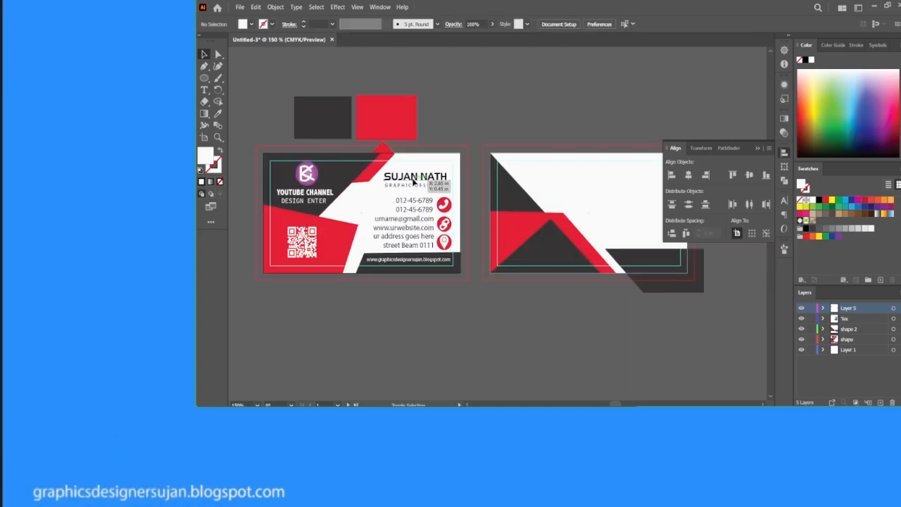
# Group the name and the job title line on the front card.
pyautogui.click(415, 178)
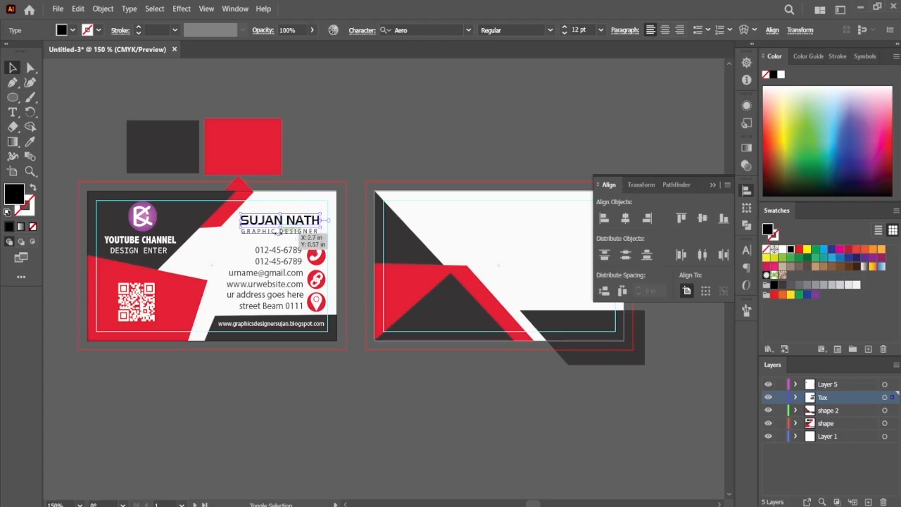
pyautogui.click(365, 378)
pyautogui.click(283, 223)
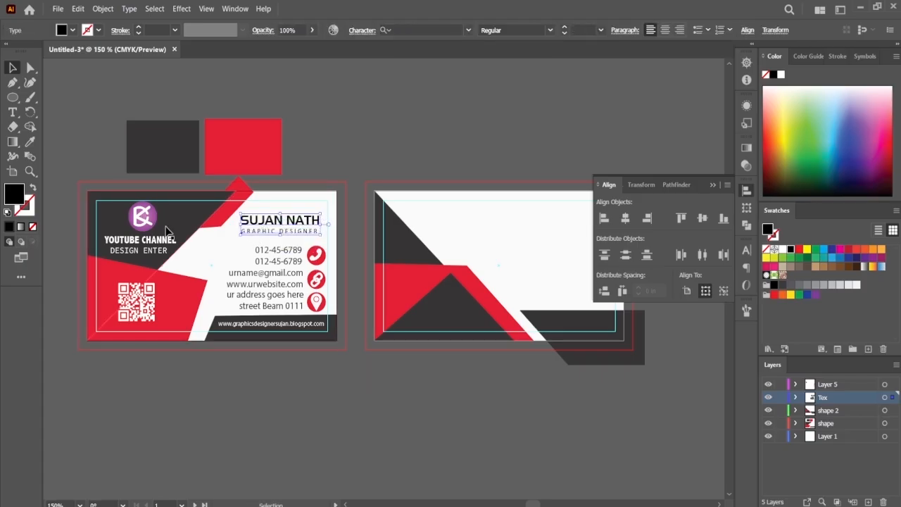
# Copy the grouped name and title together with the logo and paste them onto a new layer.
pyautogui.keyDown('shift'); pyautogui.click(142, 217); pyautogui.keyUp('shift')
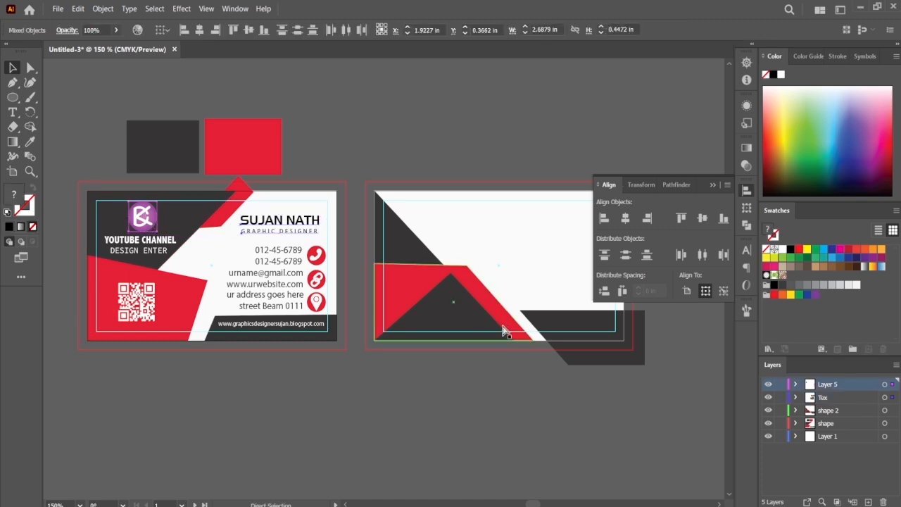
pyautogui.click(629, 423)
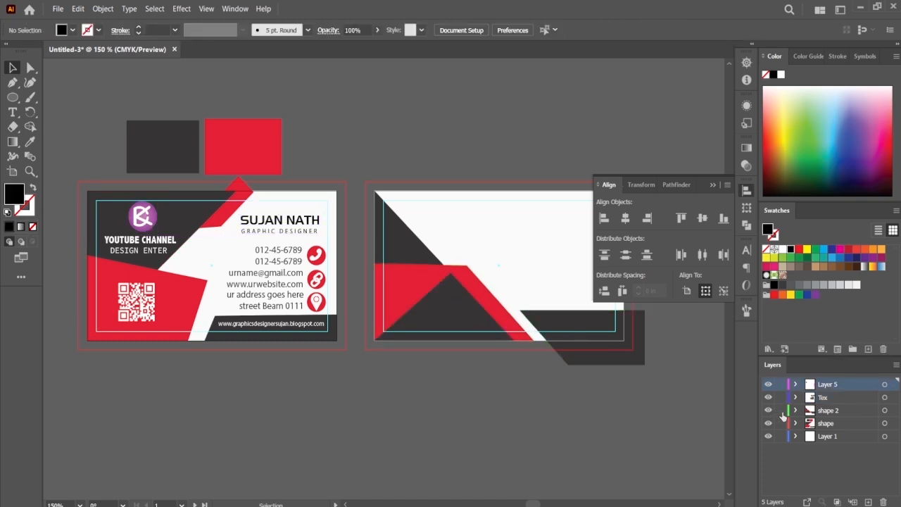
pyautogui.click(868, 502)
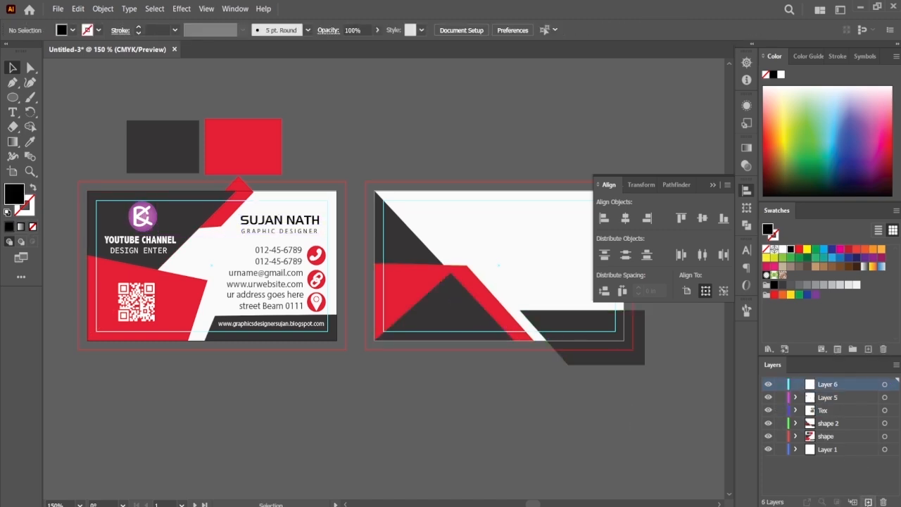
pyautogui.hotkey('ctrl', 'v')
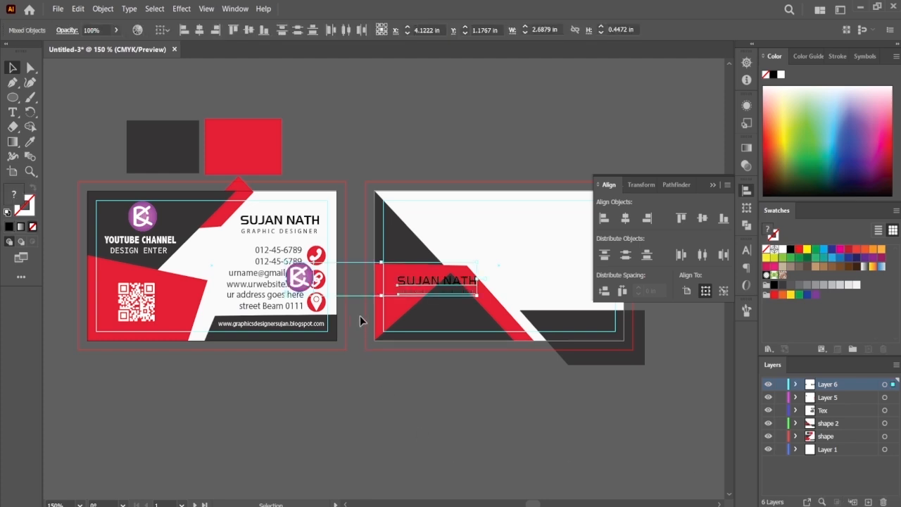
# Move the pasted name and title into the white area of the back card and place the logo above them.
pyautogui.moveTo(415, 285); pyautogui.dragTo(558, 260)
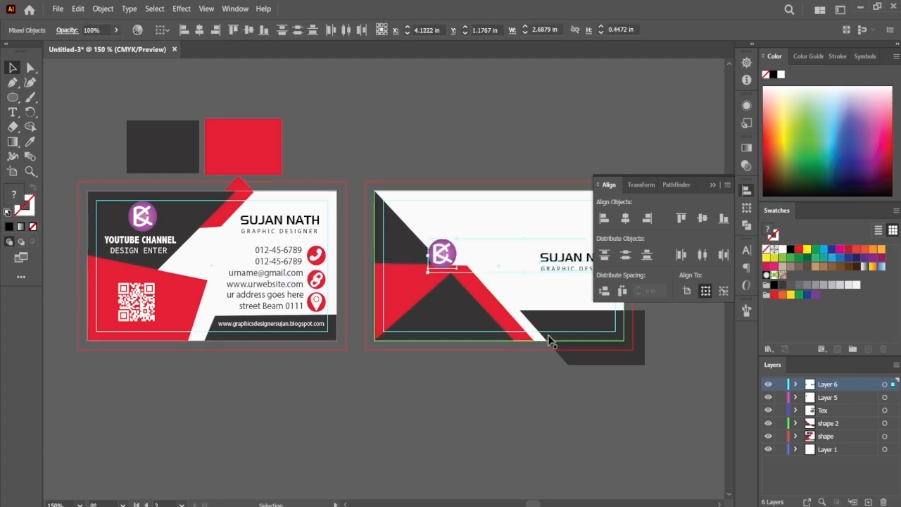
pyautogui.hscroll(3, 549, 338)
pyautogui.click(605, 390)
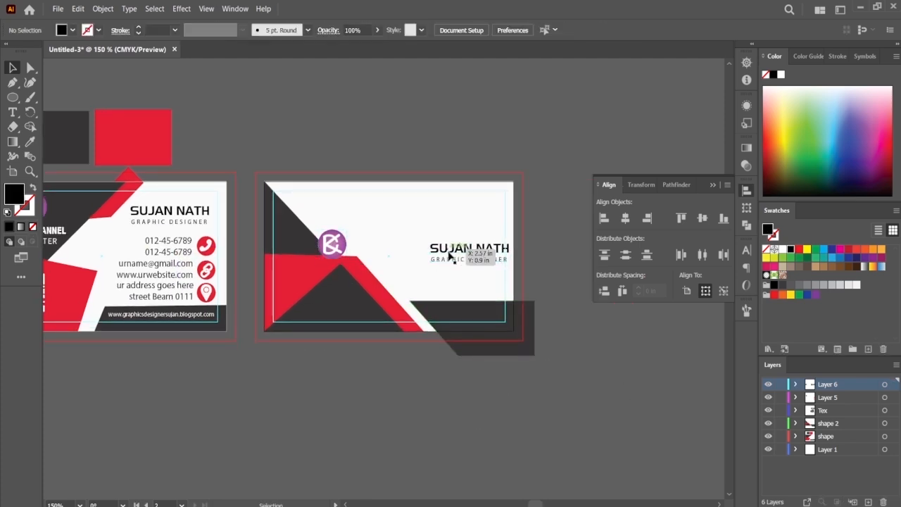
pyautogui.click(451, 260)
pyautogui.click(464, 252)
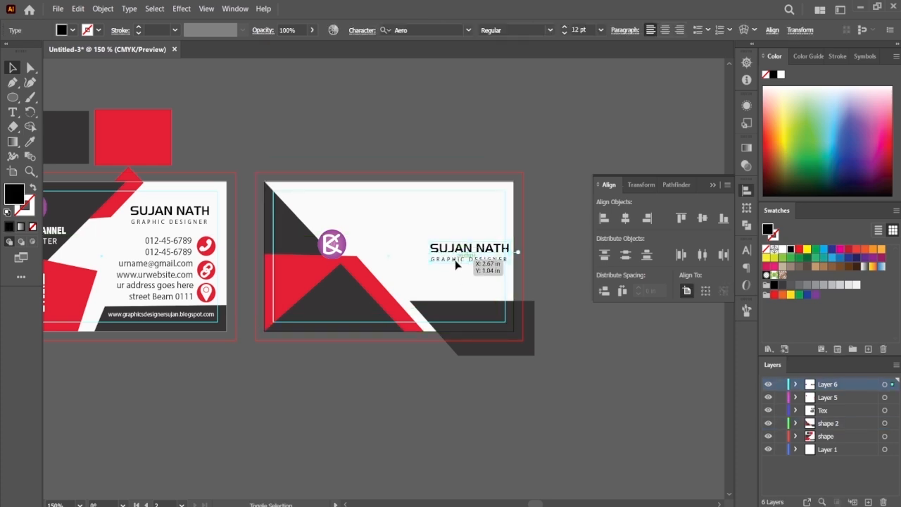
pyautogui.moveTo(435, 259); pyautogui.dragTo(401, 263)
pyautogui.moveTo(331, 244); pyautogui.dragTo(437, 226)
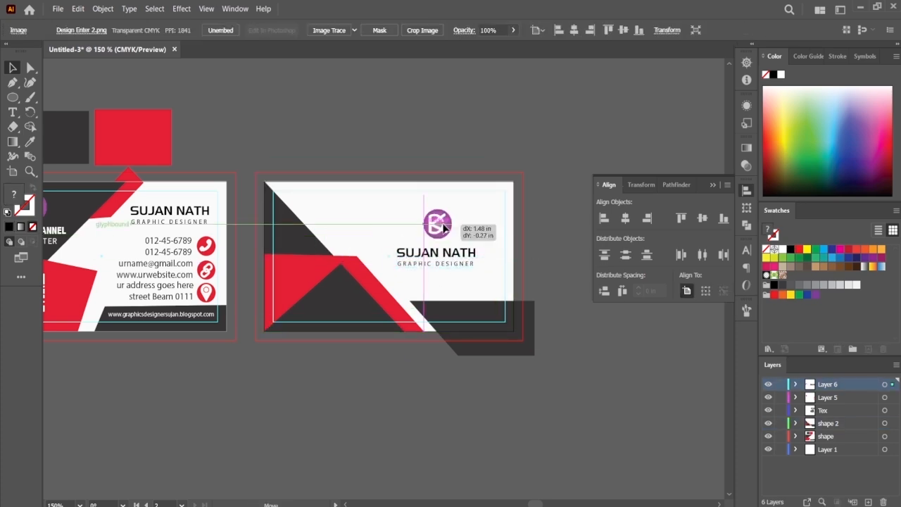
# Set the font size of the name on the back card to 14 pt.
pyautogui.hotkey('ctrl', 'shift', 'a')
pyautogui.hotkey('ctrl', '=')
pyautogui.hscroll(2, 501, 359)
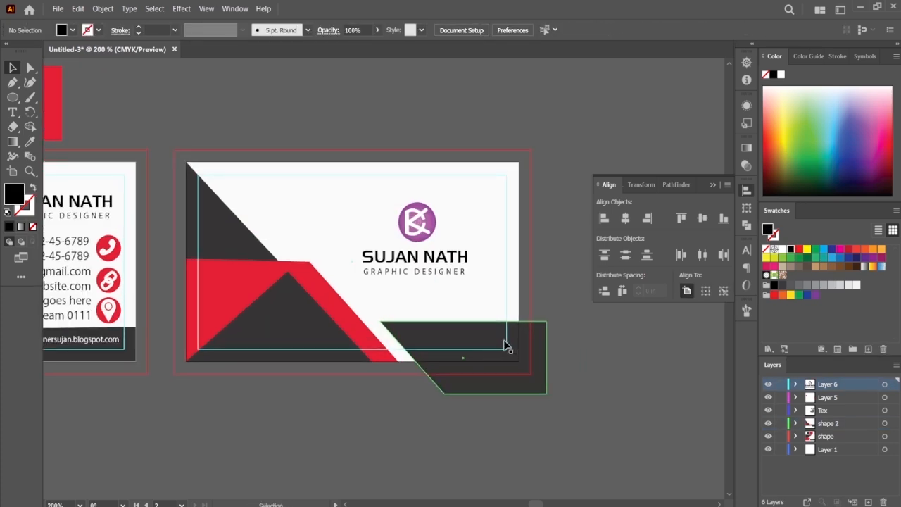
pyautogui.click(459, 262)
pyautogui.click(746, 250)
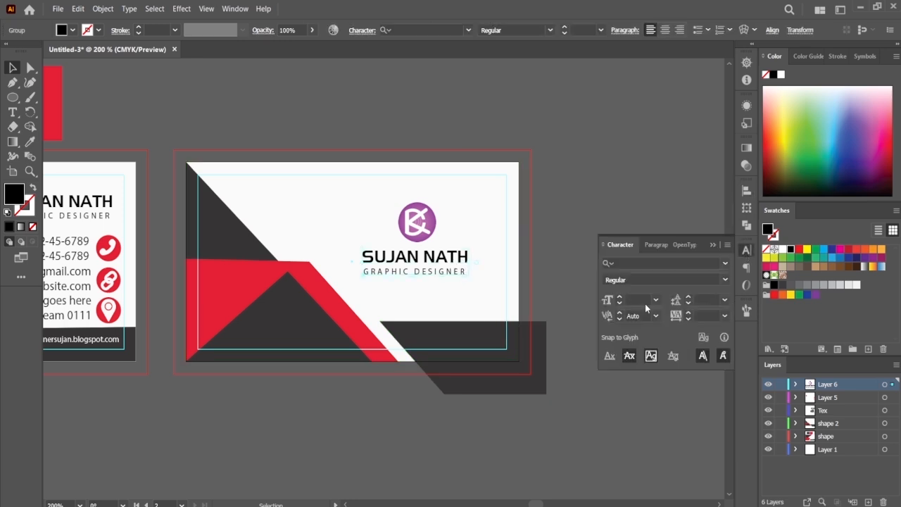
pyautogui.click(796, 384)
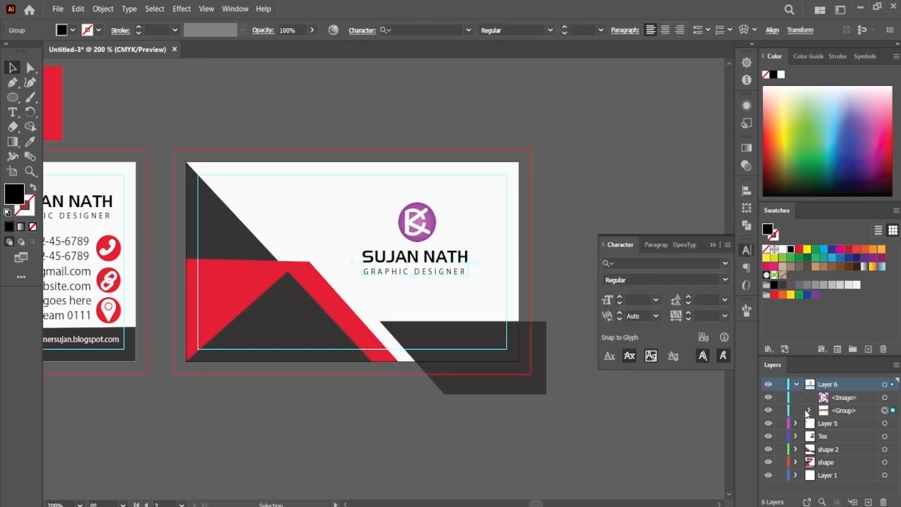
pyautogui.click(811, 409)
pyautogui.click(877, 423)
pyautogui.click(878, 436)
pyautogui.click(655, 299)
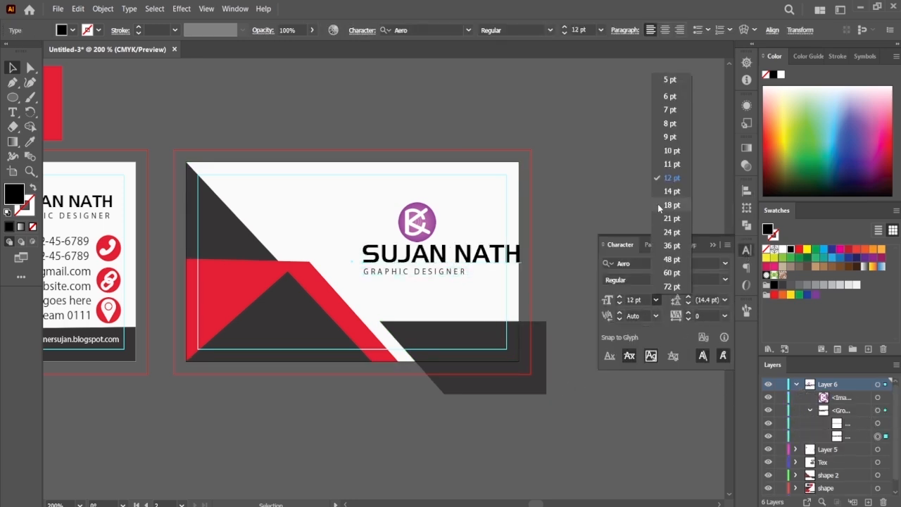
pyautogui.click(659, 206)
# Set the job title on the back card to 7 pt and nudge it under the name.
pyautogui.click(878, 423)
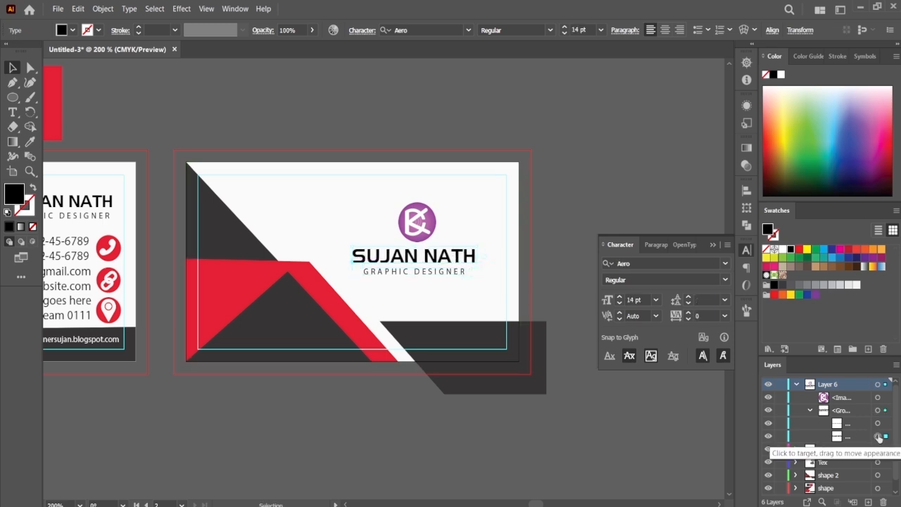
pyautogui.click(655, 299)
pyautogui.click(669, 109)
pyautogui.moveTo(442, 276); pyautogui.dragTo(436, 279)
# Enlarge the logo above the name on the back card to about half the name's width.
pyautogui.click(428, 226)
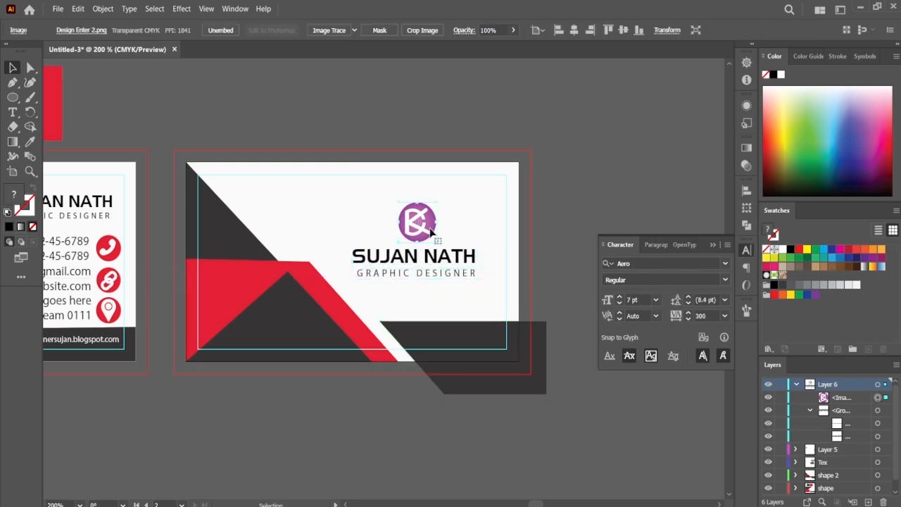
pyautogui.moveTo(436, 243)
pyautogui.mouseDown()
pyautogui.moveTo(449, 254)
pyautogui.moveTo(427, 219)
pyautogui.moveTo(428, 233)
pyautogui.mouseUp()
pyautogui.press('a')
pyautogui.hotkey('ctrl', 'g')
# Group the logo with the name and title text on the back card.
pyautogui.click(683, 391)
pyautogui.click(809, 410)
pyautogui.click(885, 397)
pyautogui.keyDown('shift'); pyautogui.click(885, 411); pyautogui.keyUp('shift')
pyautogui.hotkey('ctrl', 'g')
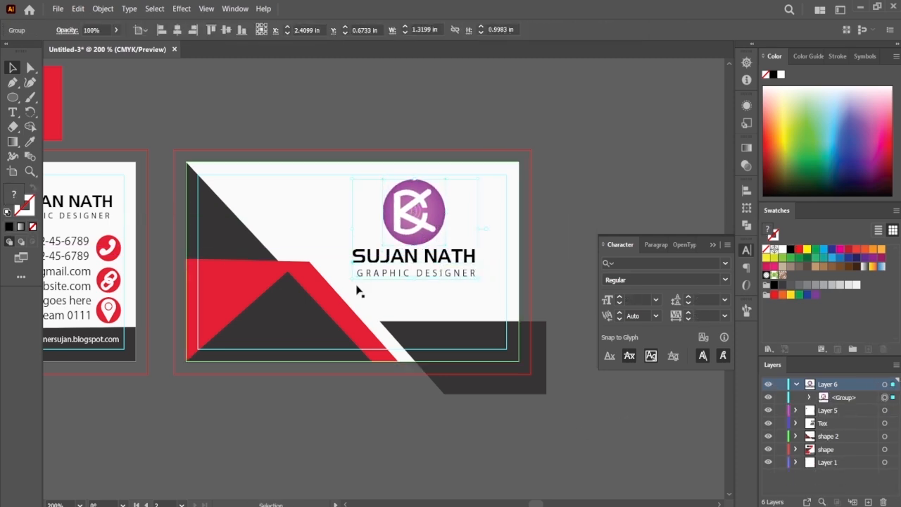
pyautogui.click(590, 459)
# Copy the website address from the front card's dark strip and paste it into Layer 6.
pyautogui.hotkey('ctrl', '-')
pyautogui.hotkey('ctrl', '-')
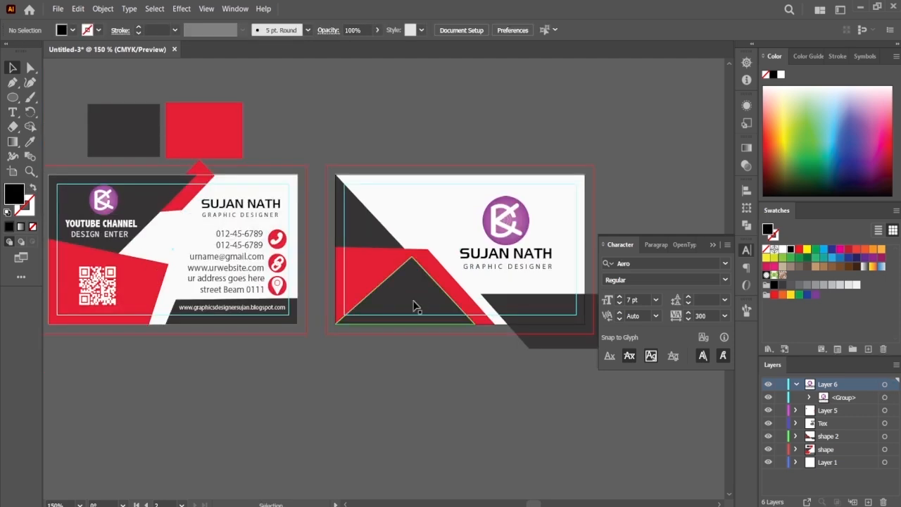
pyautogui.click(228, 311)
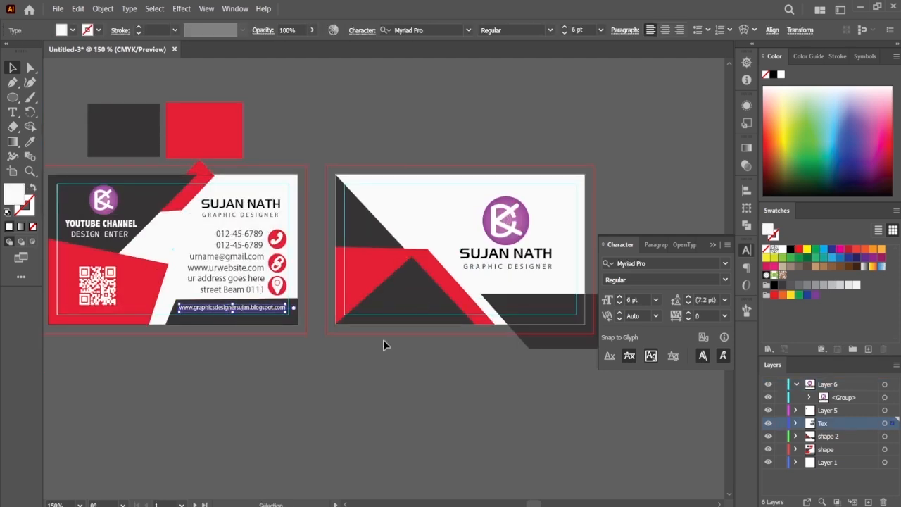
pyautogui.click(831, 386)
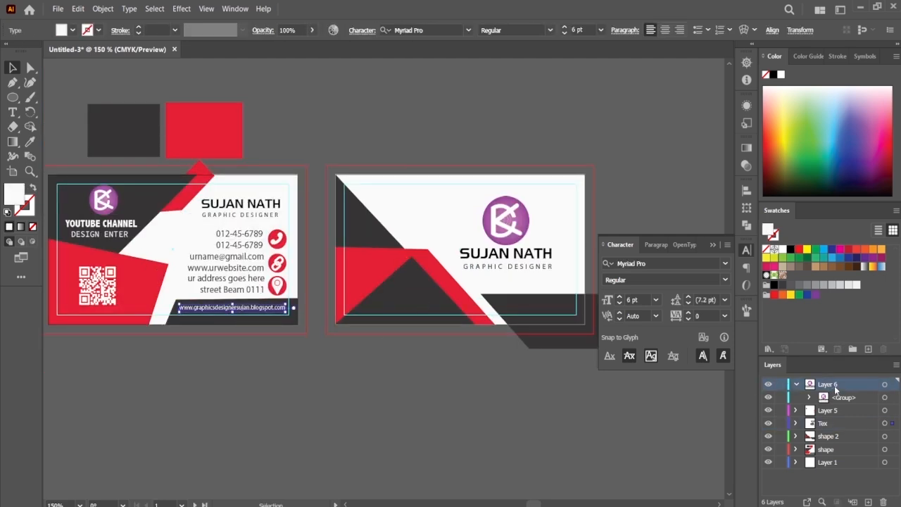
pyautogui.write('www.graphicsdesignersujan.blogspot.com')
pyautogui.hotkey('ctrl', '+')
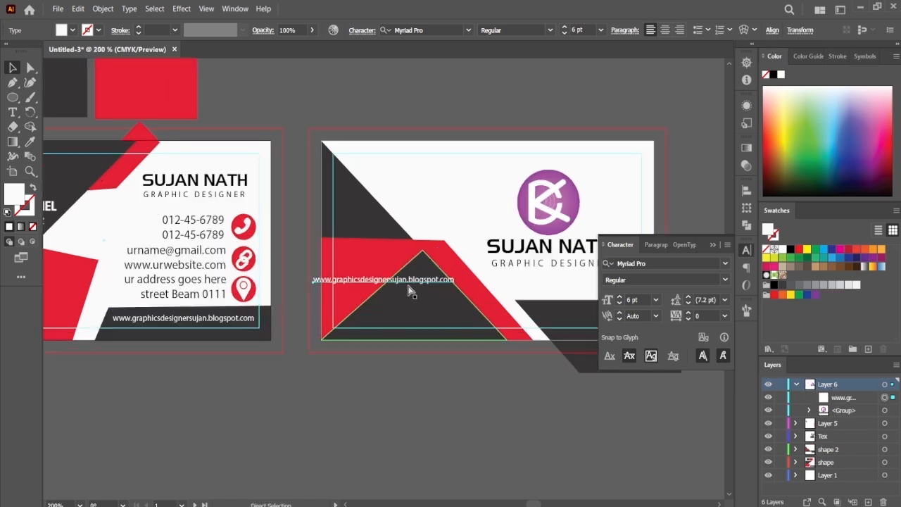
# Move the copied website address onto the back card's lower-right dark band and set its font size to 5 pt.
pyautogui.moveTo(407, 285); pyautogui.dragTo(244, 291)
pyautogui.moveTo(218, 318); pyautogui.dragTo(422, 342)
pyautogui.hotkey('ctrl', '=')
pyautogui.hotkey('ctrl', '=')
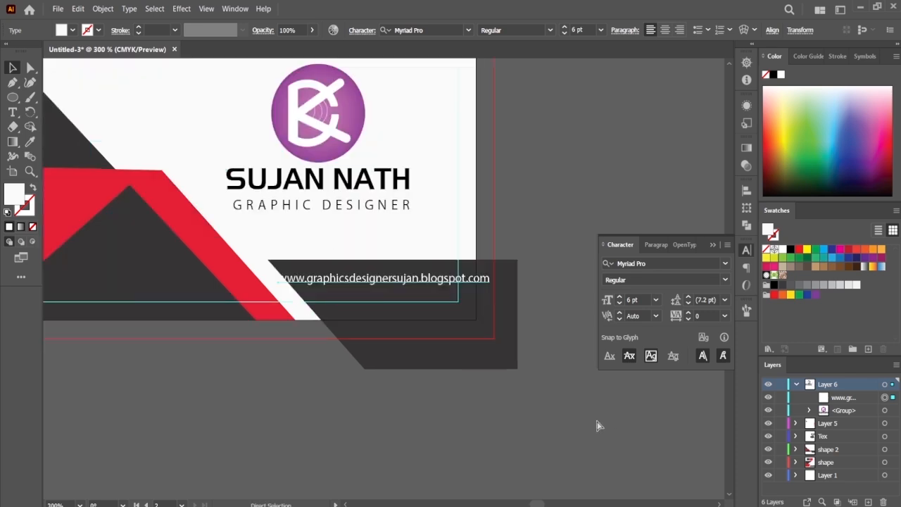
pyautogui.moveTo(471, 388); pyautogui.dragTo(421, 391)
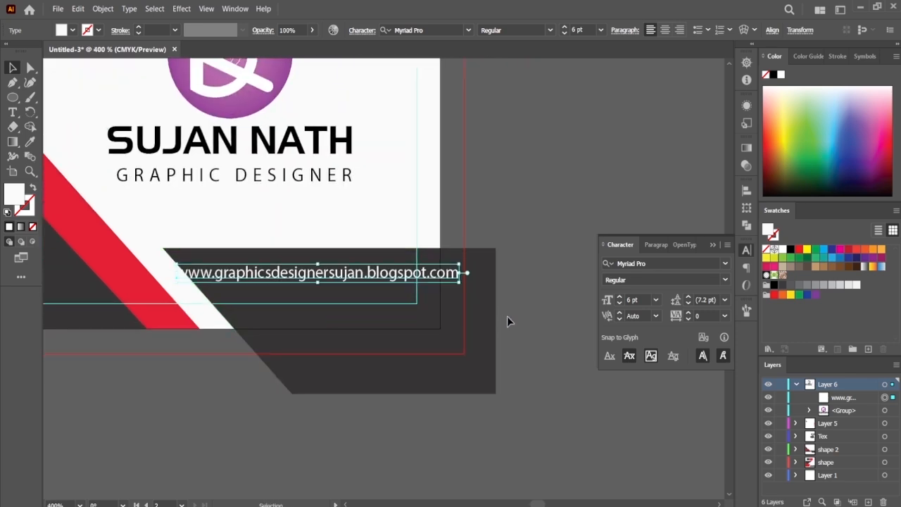
pyautogui.click(620, 303)
pyautogui.press('Down')
# Narrow the red and dark angular shapes on the back card slightly and shift the dark website band down and left.
pyautogui.hotkey('ctrl', '-')
pyautogui.hotkey('ctrl', '-')
pyautogui.click(294, 270)
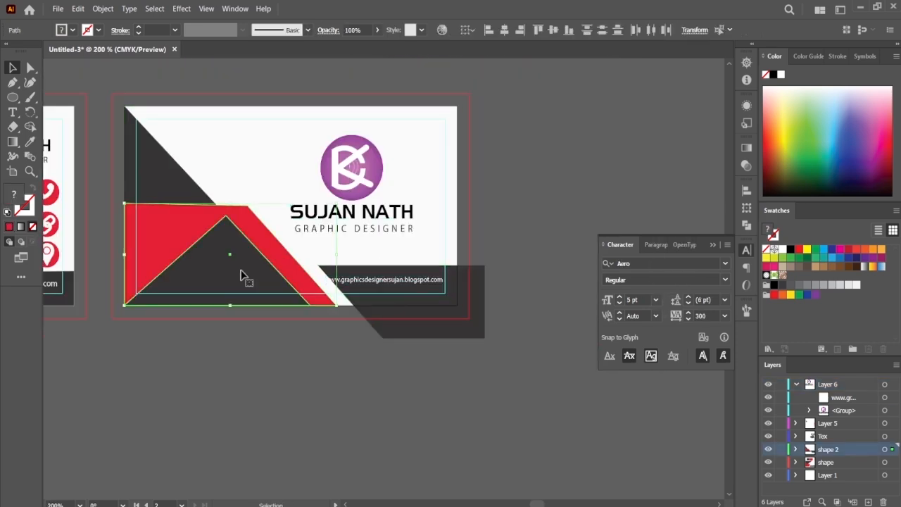
pyautogui.keyDown('shift'); pyautogui.click(243, 274); pyautogui.keyUp('shift')
pyautogui.moveTo(336, 206); pyautogui.dragTo(324, 205)
pyautogui.click(332, 359)
pyautogui.moveTo(482, 302)
pyautogui.mouseDown()
pyautogui.moveTo(468, 306)
pyautogui.moveTo(477, 304)
pyautogui.mouseUp()
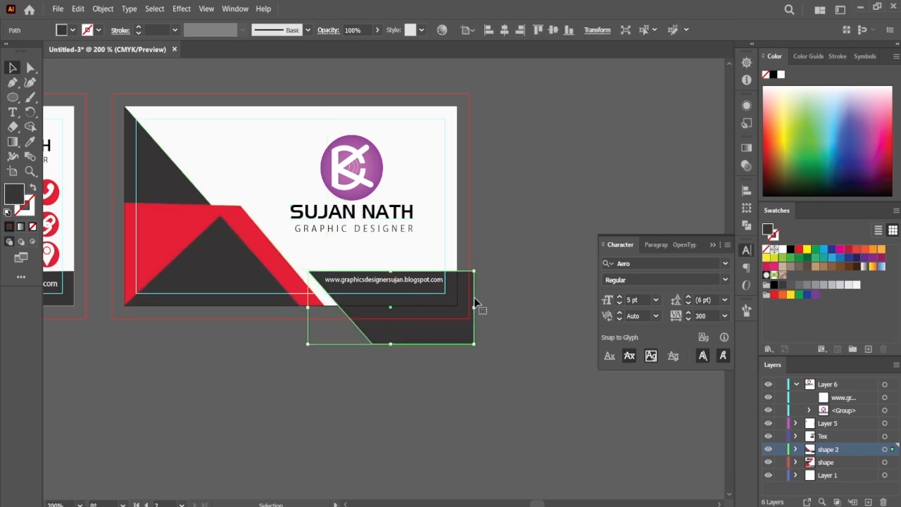
pyautogui.click(514, 261)
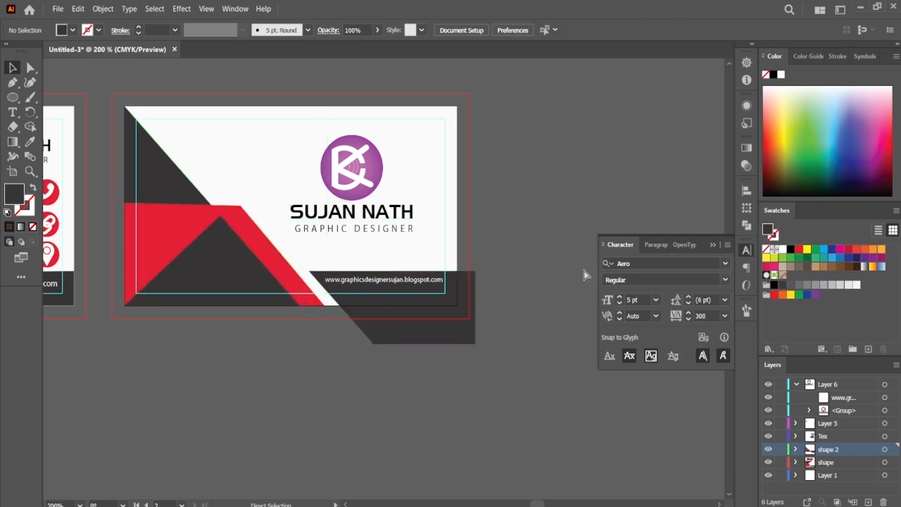
# Delete the dark grey and red colour sample rectangles above the front card.
pyautogui.hotkey('ctrl', '+')
pyautogui.hotkey('ctrl', '1')
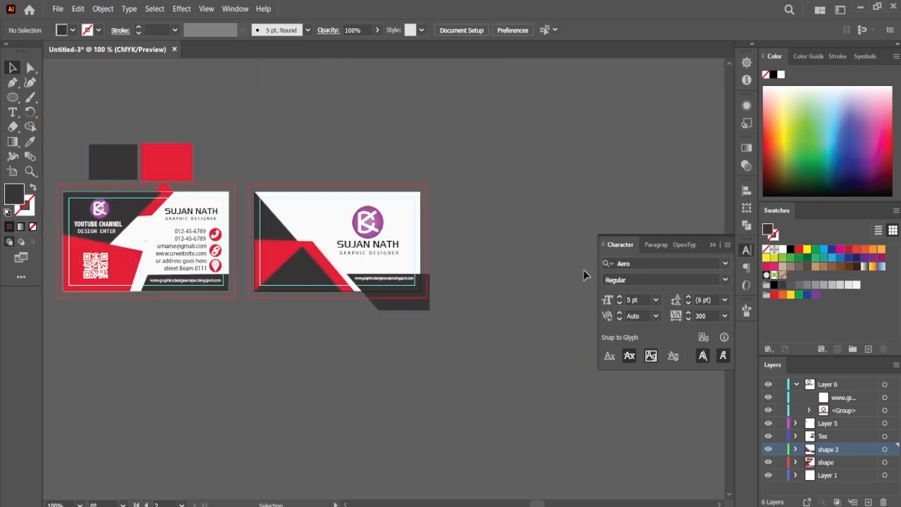
pyautogui.moveTo(295, 250); pyautogui.dragTo(405, 258)
pyautogui.moveTo(317, 287); pyautogui.dragTo(340, 270)
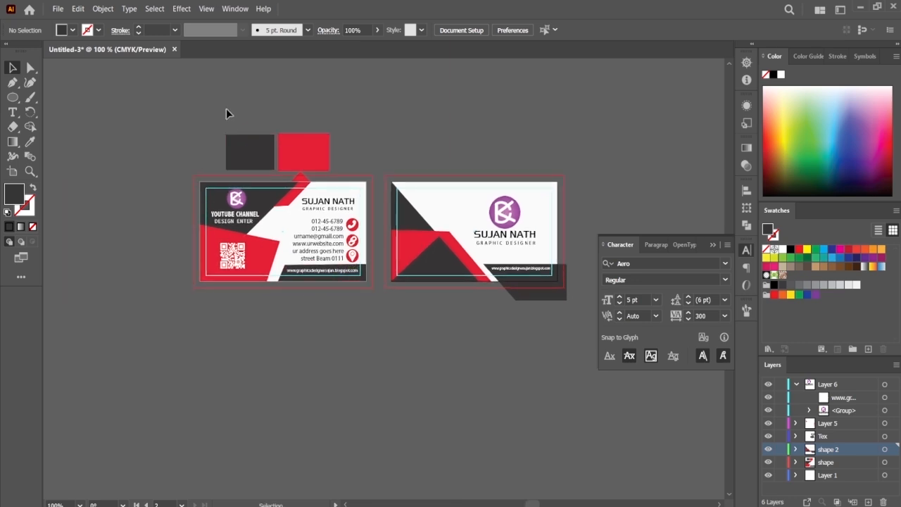
pyautogui.moveTo(346, 159); pyautogui.dragTo(355, 166)
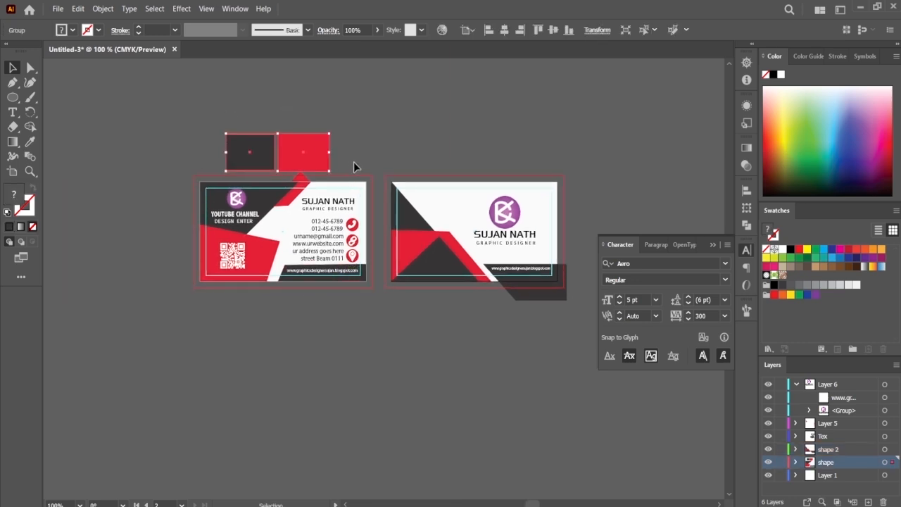
pyautogui.press('Delete')
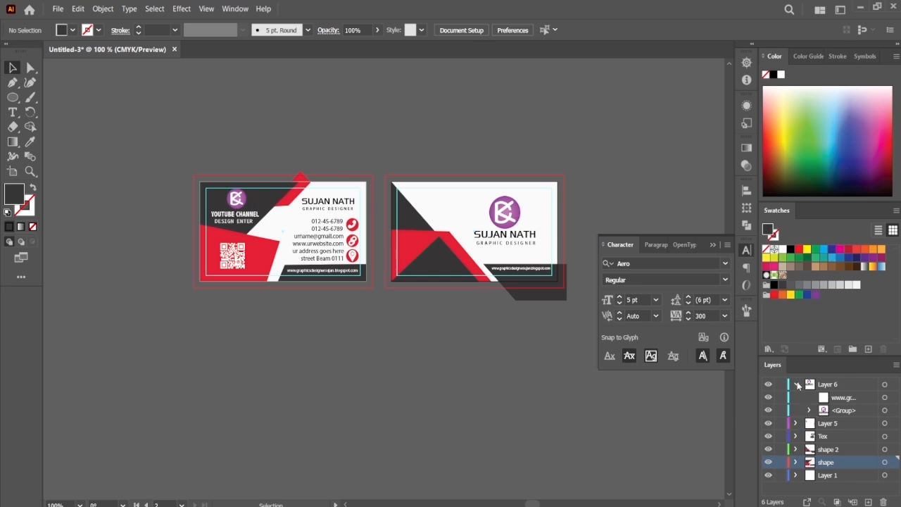
# Collapse Layer 6 and toggle its visibility to check which objects it contains.
pyautogui.click(797, 384)
pyautogui.click(769, 384)
pyautogui.click(769, 384)
pyautogui.click(769, 384)
pyautogui.click(769, 384)
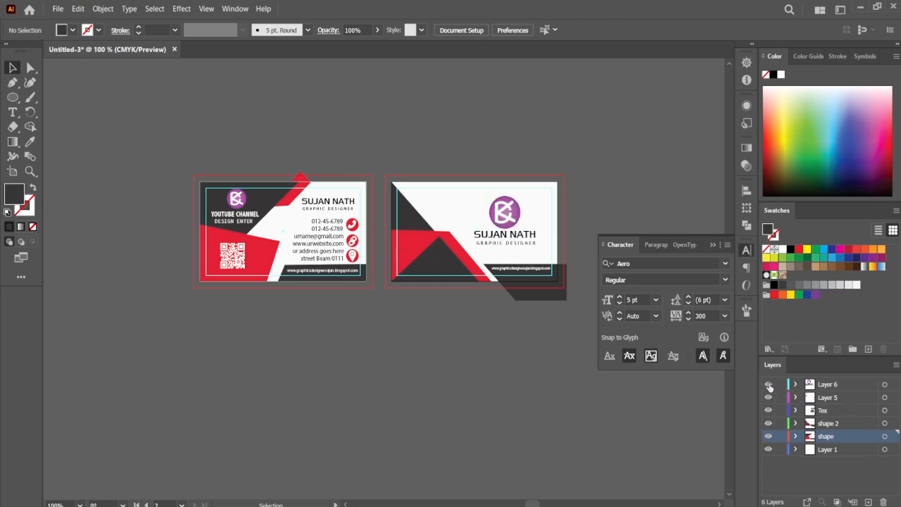
# Check what Layer 6 contains by toggling its visibility and rename it as Tex.
pyautogui.click(769, 384)
pyautogui.click(768, 384)
pyautogui.doubleClick(831, 384)
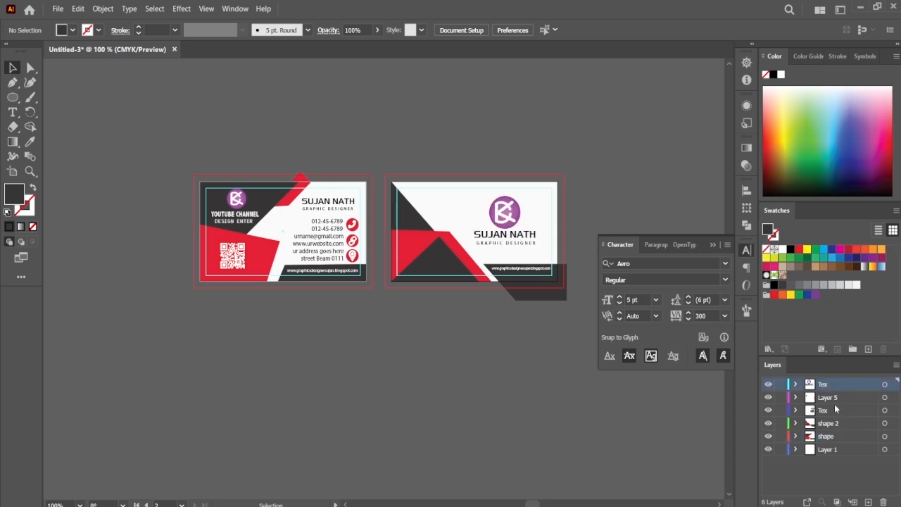
# Check what Layer 5 contains by toggling its visibility and rename it as Icon.
pyautogui.click(768, 398)
pyautogui.click(768, 398)
pyautogui.click(768, 398)
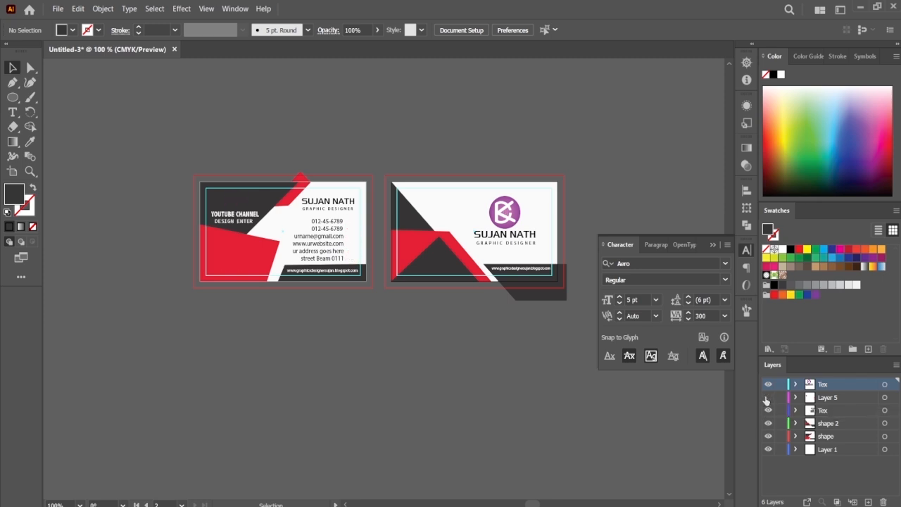
pyautogui.click(768, 398)
pyautogui.click(768, 398)
pyautogui.click(768, 397)
pyautogui.click(768, 398)
pyautogui.click(768, 398)
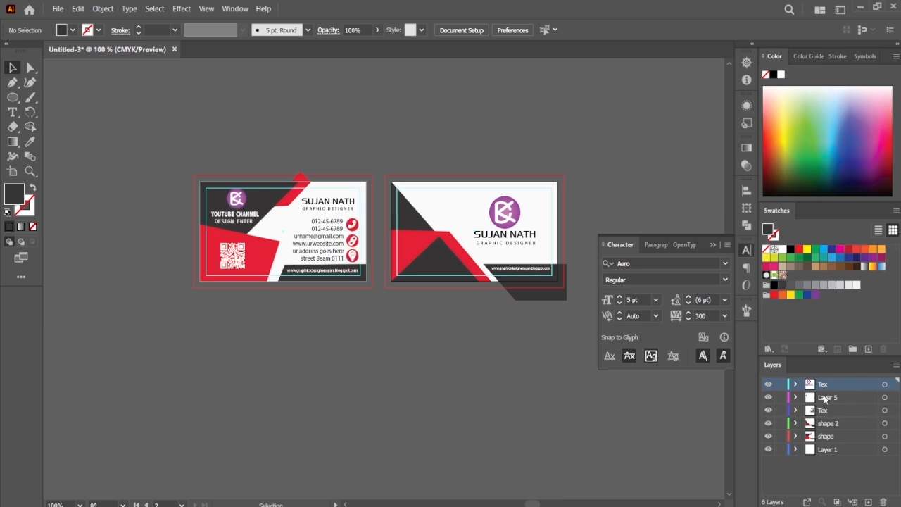
pyautogui.doubleClick(825, 397)
pyautogui.write('Ico')
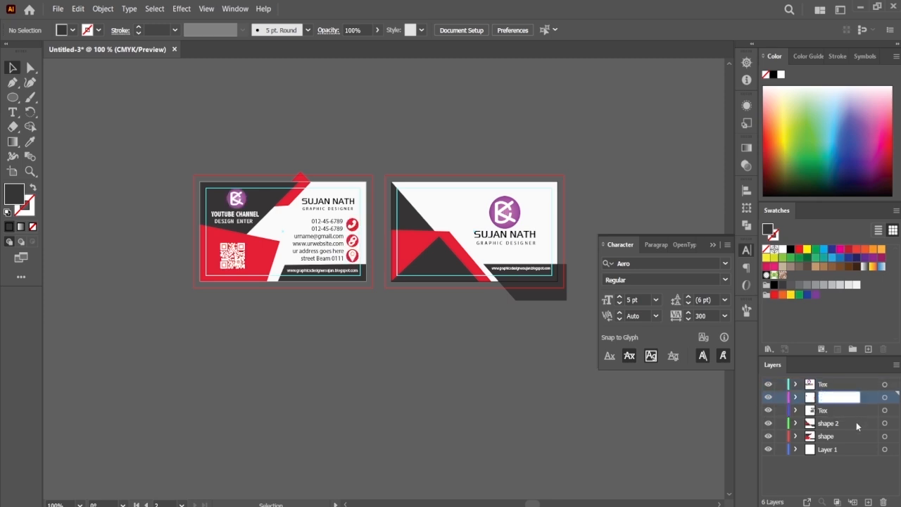
pyautogui.write('n')
pyautogui.press('Return')
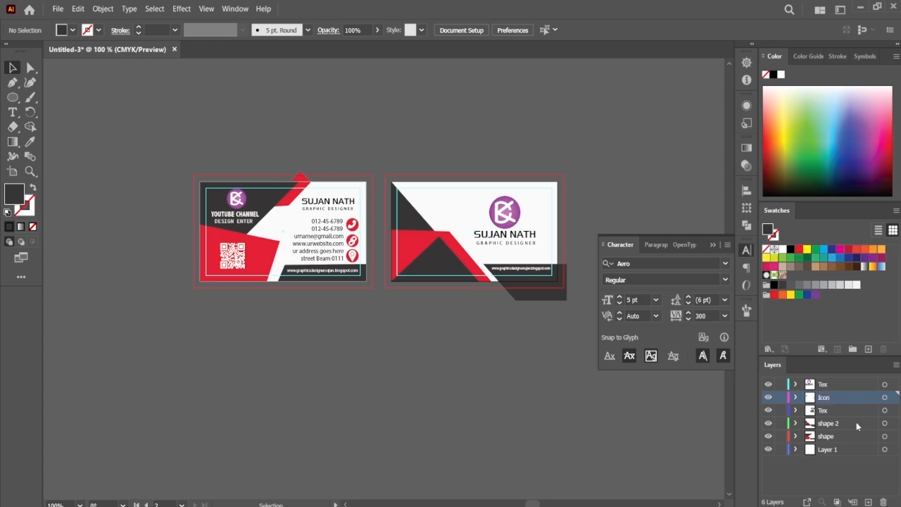
# Toggle the visibility of the Icon layer and the front card's Tex layer to check their contents.
pyautogui.click(768, 398)
pyautogui.click(768, 398)
pyautogui.click(768, 398)
pyautogui.click(768, 398)
pyautogui.click(768, 398)
pyautogui.click(768, 397)
pyautogui.click(767, 411)
pyautogui.click(768, 411)
pyautogui.click(767, 411)
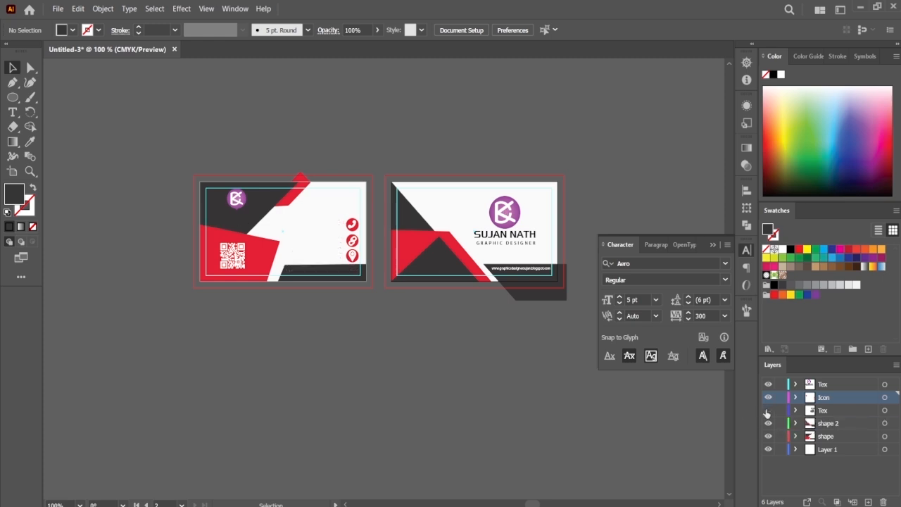
pyautogui.click(767, 412)
# Check the shape layer's contents, nest the front card's Tex layer inside it and collapse it.
pyautogui.click(768, 437)
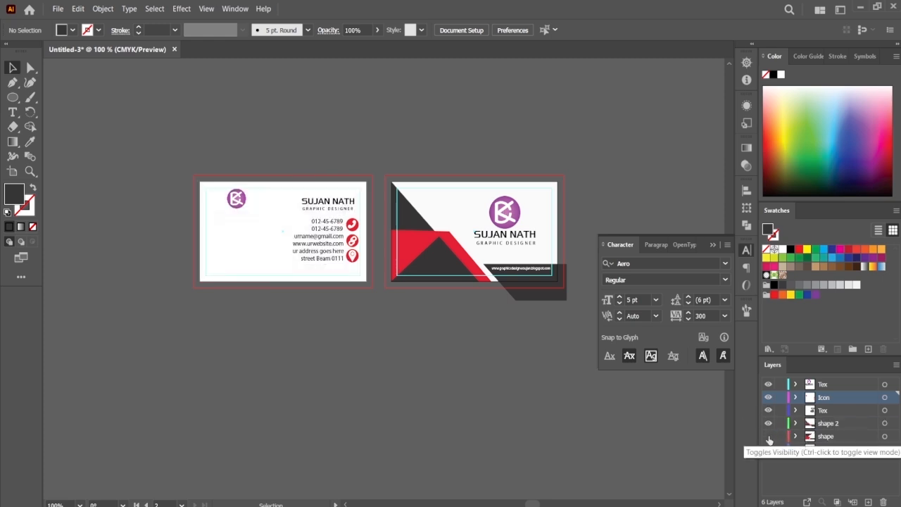
pyautogui.click(768, 437)
pyautogui.click(821, 439)
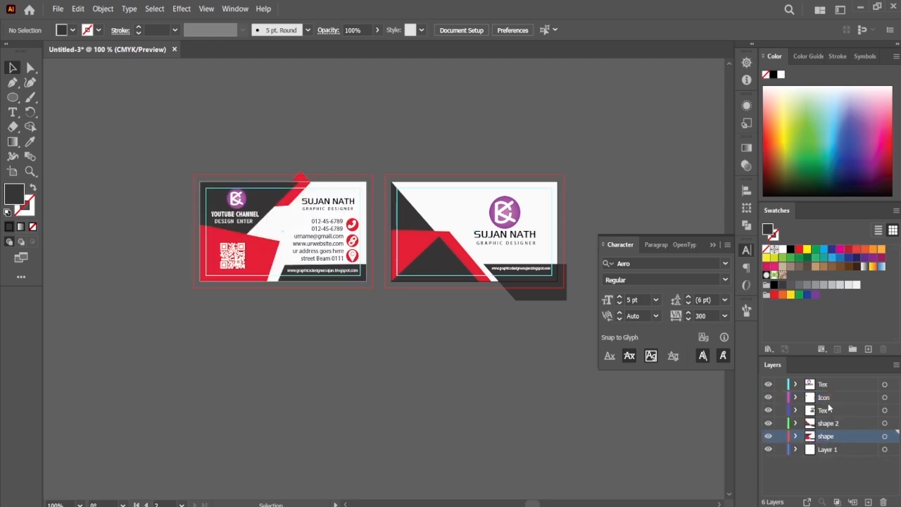
pyautogui.click(827, 410)
pyautogui.keyDown('ctrl'); pyautogui.click(826, 436); pyautogui.keyUp('ctrl')
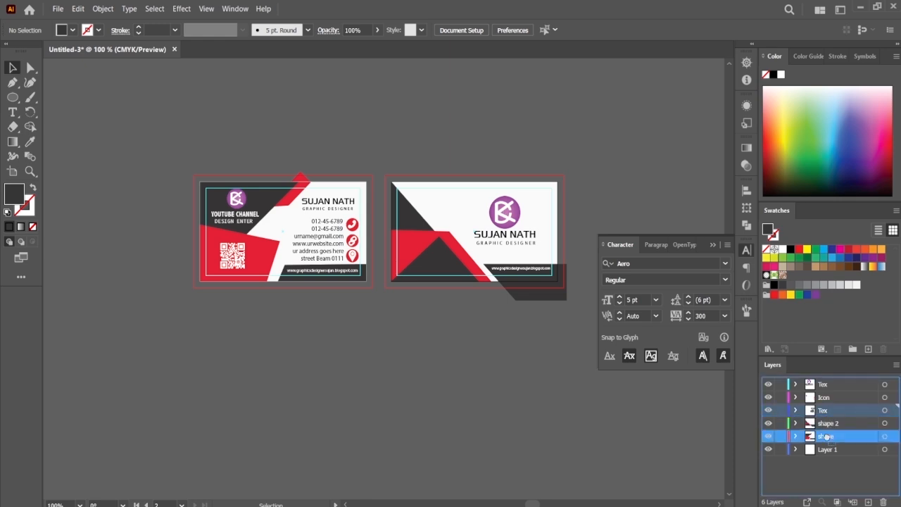
pyautogui.moveTo(827, 436); pyautogui.dragTo(826, 437)
pyautogui.click(797, 423)
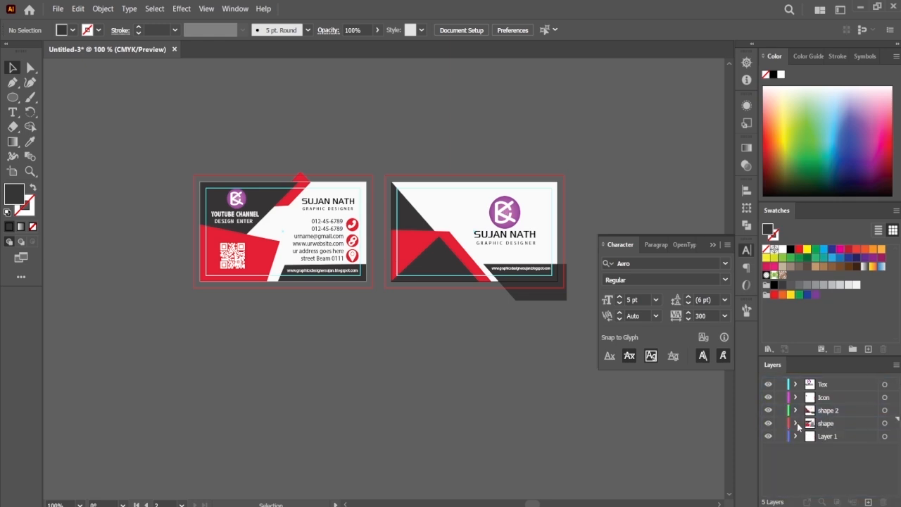
# Nest the Icon layer inside the shape layer, collapse that layer and rename it as shape 1.
pyautogui.click(768, 398)
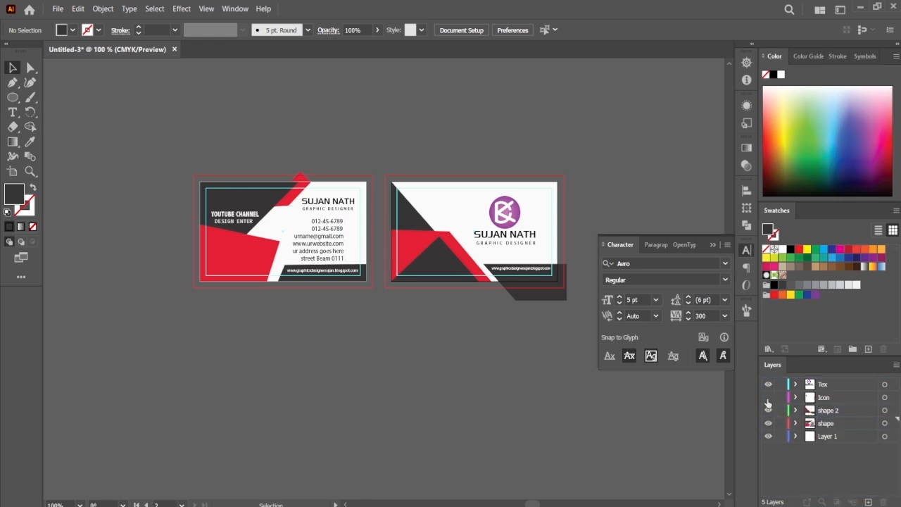
pyautogui.click(768, 398)
pyautogui.click(768, 398)
pyautogui.click(768, 399)
pyautogui.click(819, 399)
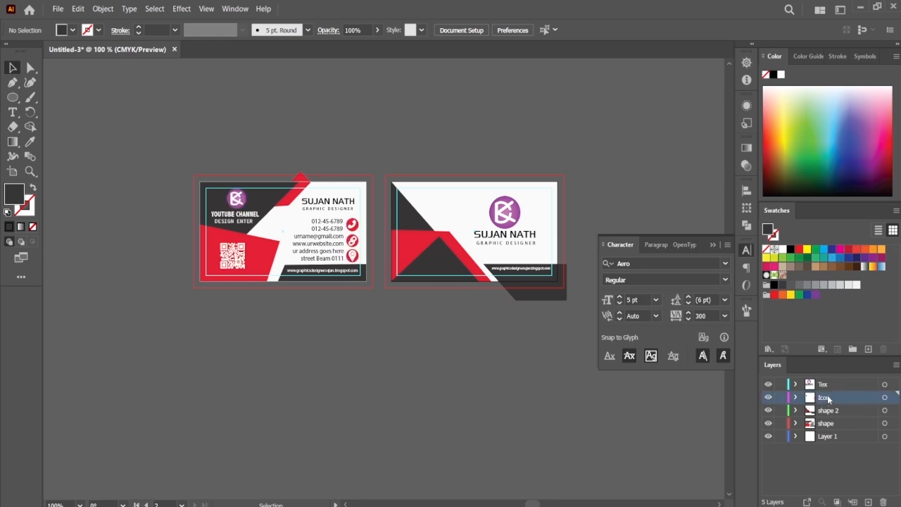
pyautogui.moveTo(828, 399); pyautogui.dragTo(822, 419)
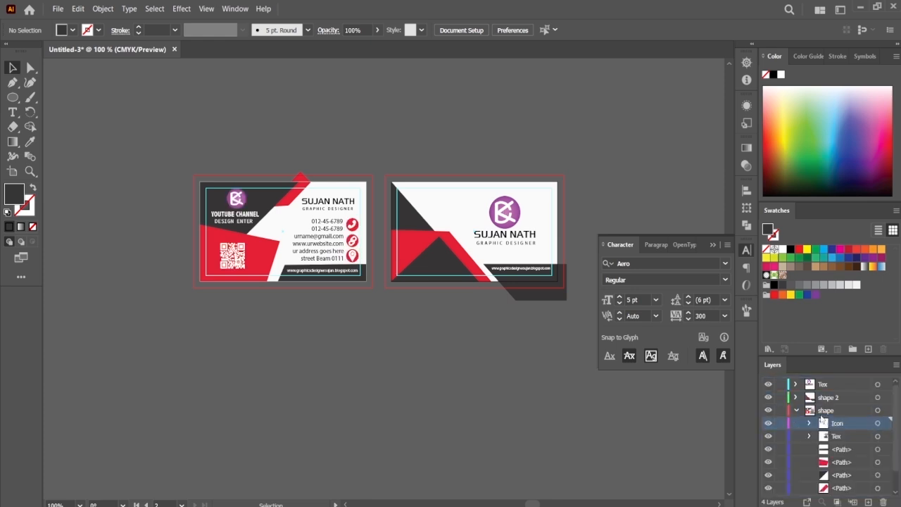
pyautogui.click(796, 410)
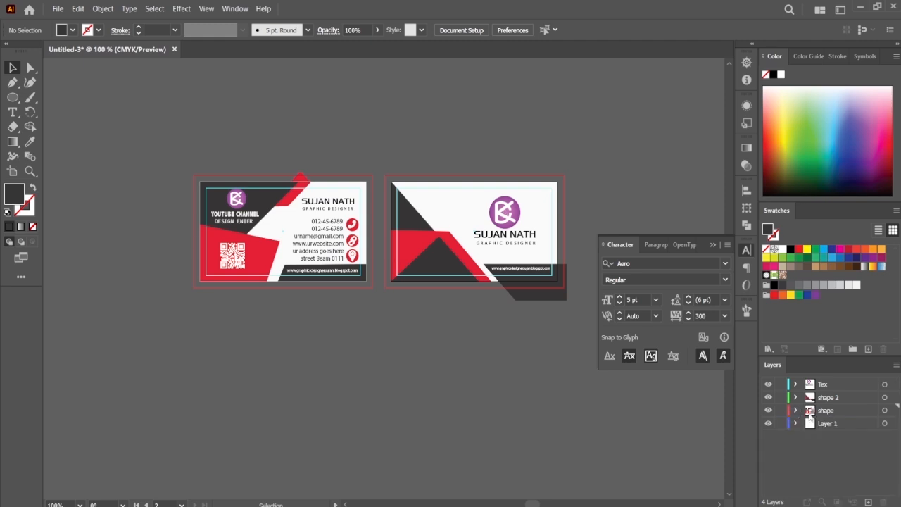
pyautogui.doubleClick(826, 411)
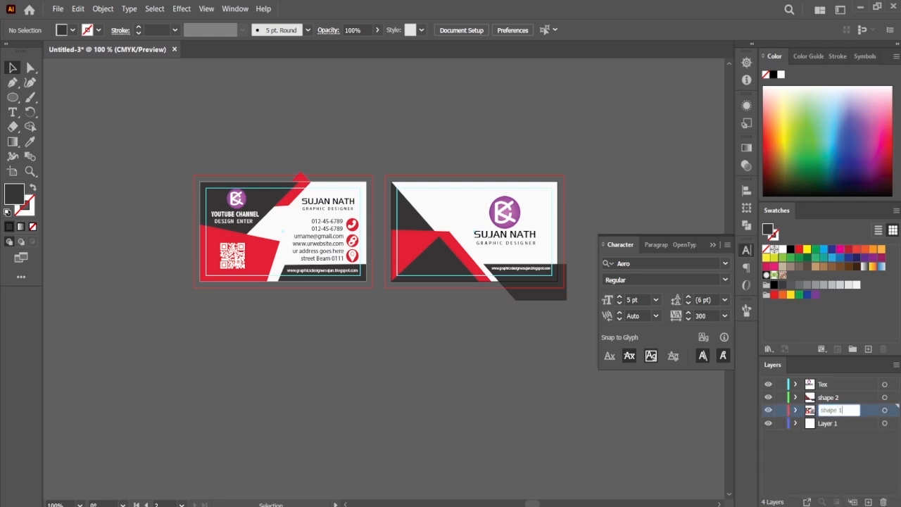
pyautogui.click(810, 461)
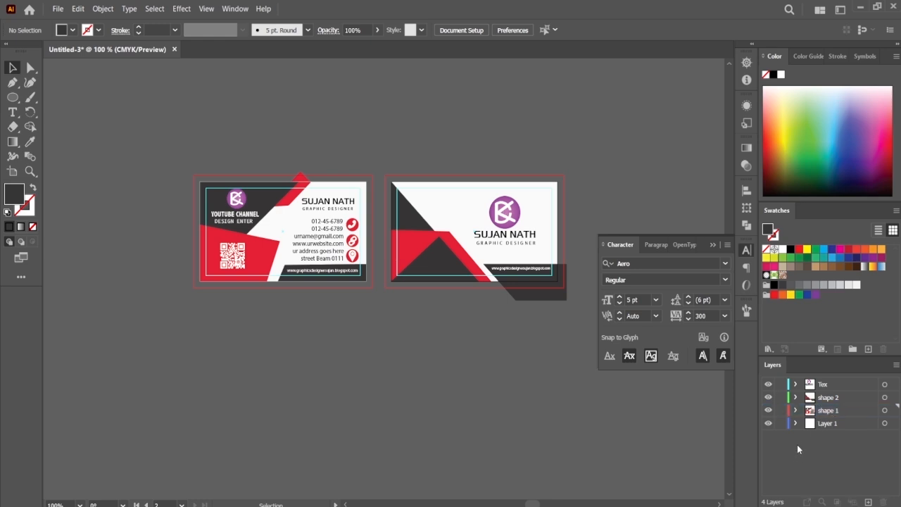
# Check the back card's Tex layer by toggling its visibility, nest it inside the shape 2 layer and collapse that layer.
pyautogui.click(826, 386)
pyautogui.click(769, 385)
pyautogui.click(769, 385)
pyautogui.click(769, 385)
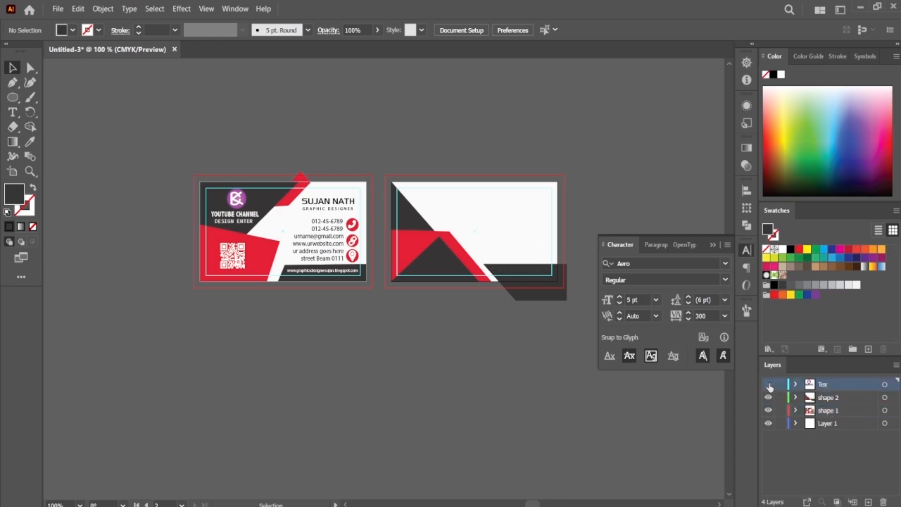
pyautogui.click(769, 385)
pyautogui.moveTo(835, 389); pyautogui.dragTo(834, 403)
pyautogui.click(796, 384)
pyautogui.click(819, 310)
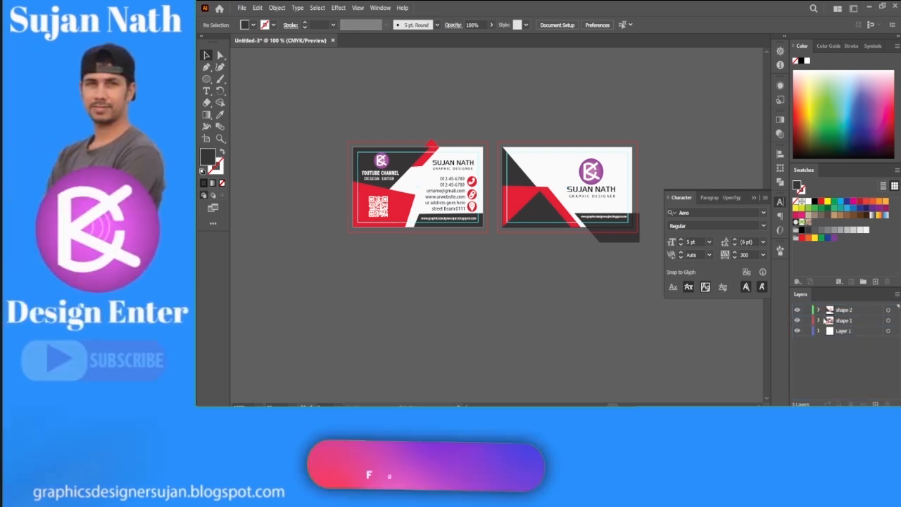
# Toggle the visibility of shape 1 and shape 2 to check that each layer holds one complete card side.
pyautogui.click(797, 320)
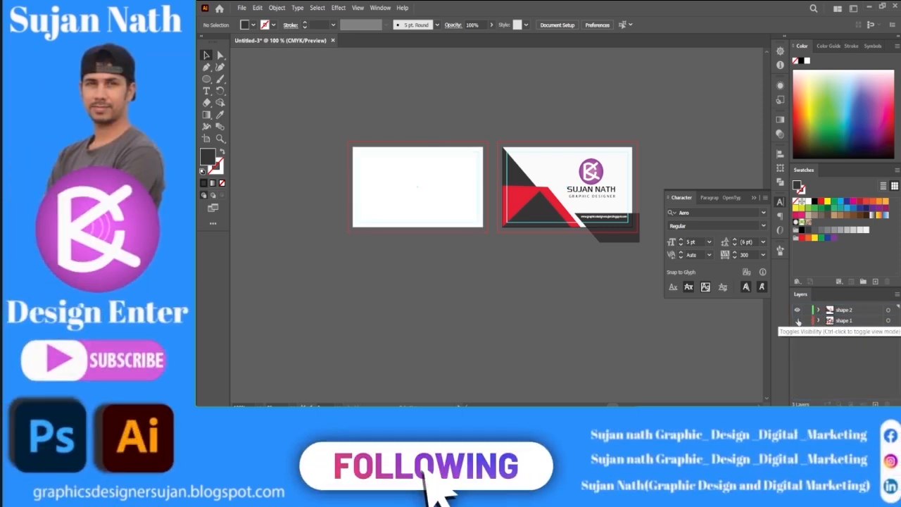
pyautogui.click(797, 321)
pyautogui.click(797, 321)
pyautogui.click(798, 320)
pyautogui.click(798, 320)
pyautogui.click(798, 320)
pyautogui.click(797, 320)
pyautogui.click(798, 320)
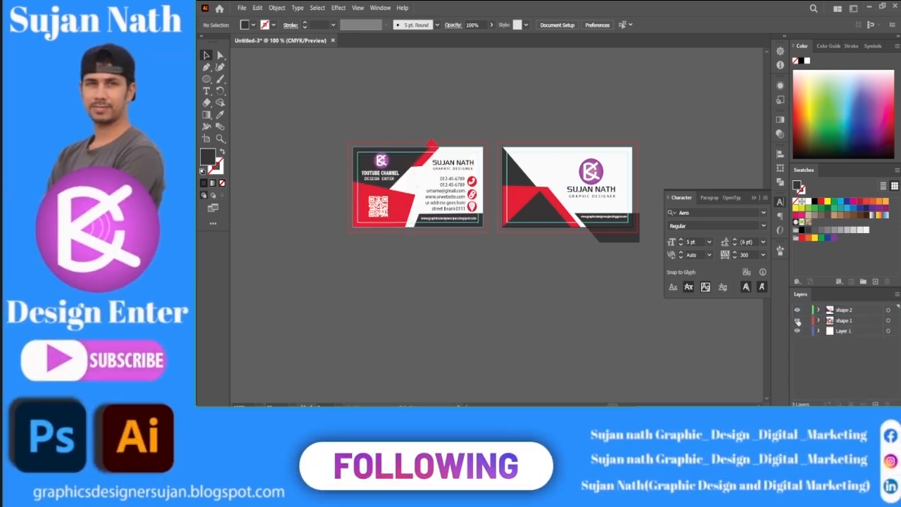
pyautogui.click(798, 311)
pyautogui.click(797, 310)
pyautogui.click(797, 311)
pyautogui.click(798, 311)
pyautogui.click(798, 310)
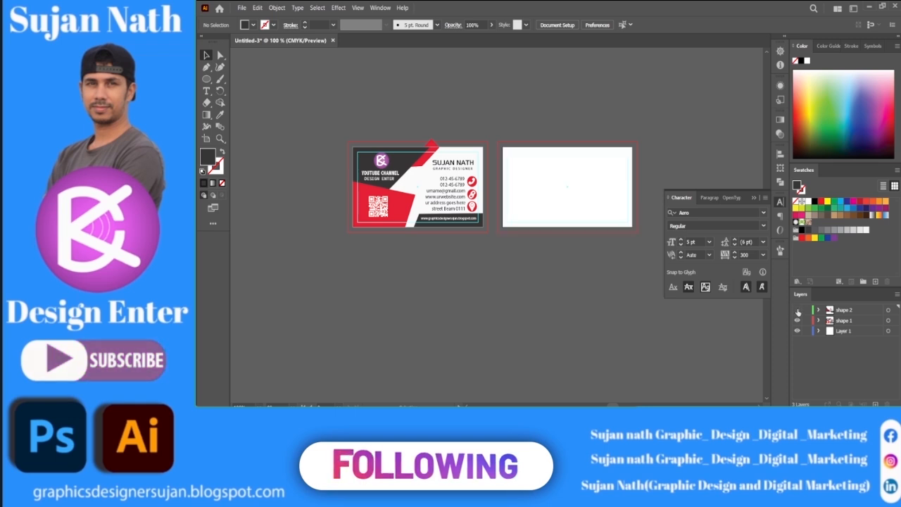
pyautogui.click(798, 310)
# Hide the character settings that cover the back card and expand the contents of the shape 1 layer.
pyautogui.hotkey('ctrl', '+')
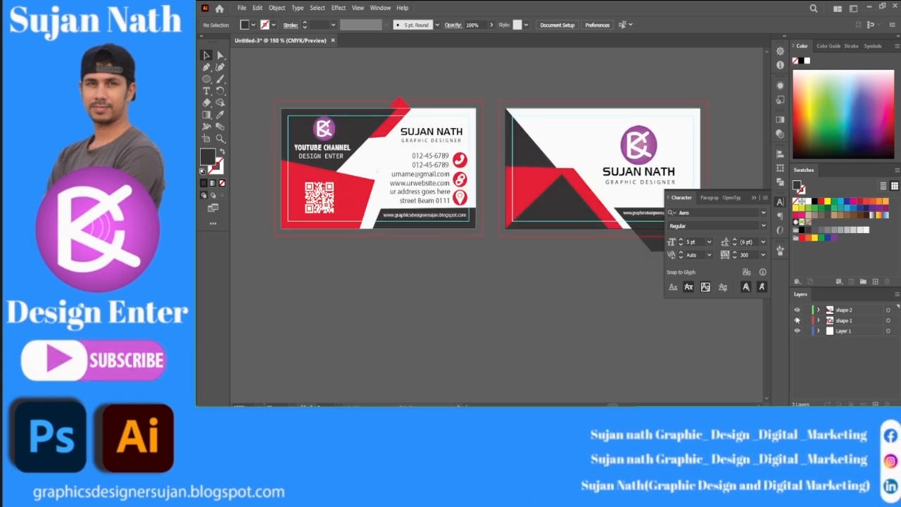
pyautogui.click(752, 200)
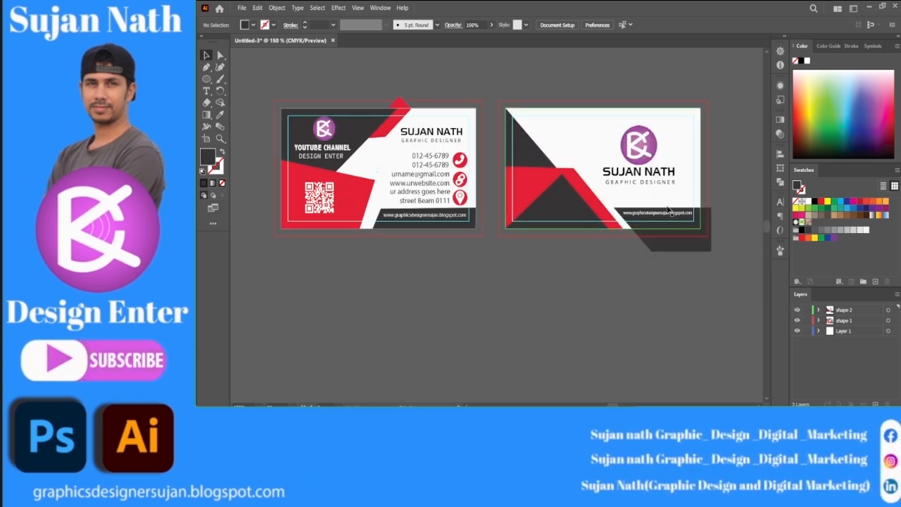
pyautogui.hotkey('ctrl', '+')
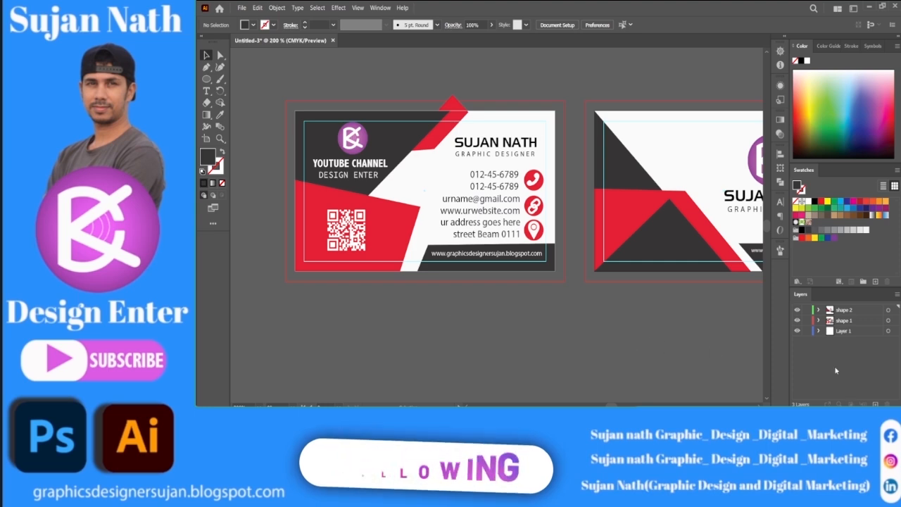
pyautogui.click(818, 320)
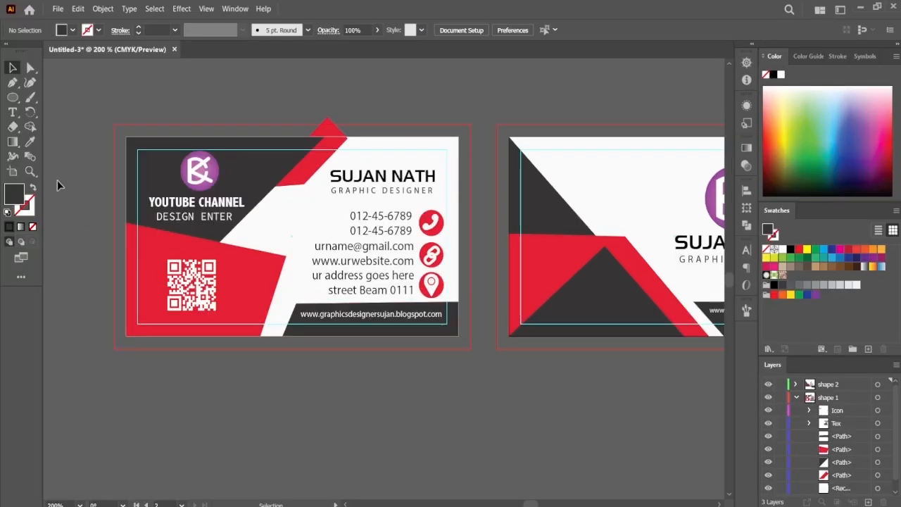
# Draw a rectangle covering the whole front card out to its edges and remove its fill.
pyautogui.moveTo(14, 98); pyautogui.dragTo(74, 111)
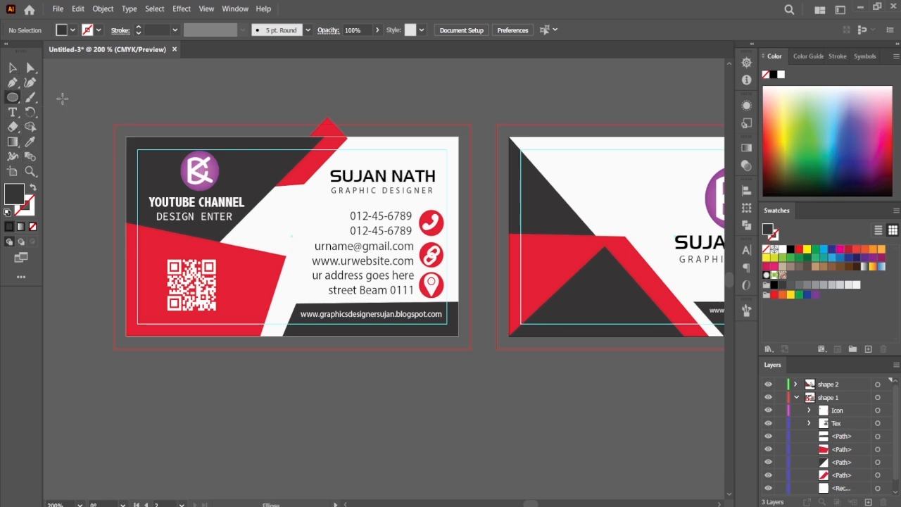
pyautogui.moveTo(124, 134); pyautogui.dragTo(432, 317)
pyautogui.moveTo(446, 328); pyautogui.dragTo(459, 336)
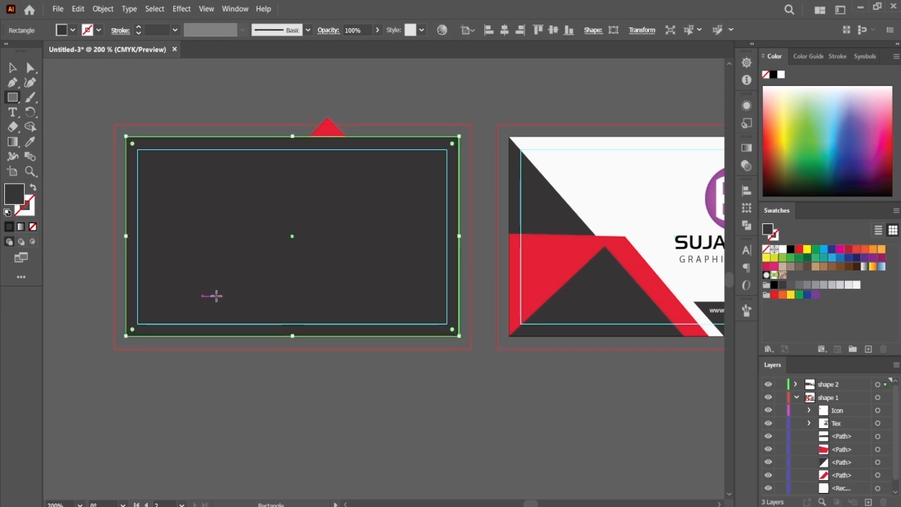
pyautogui.click(32, 227)
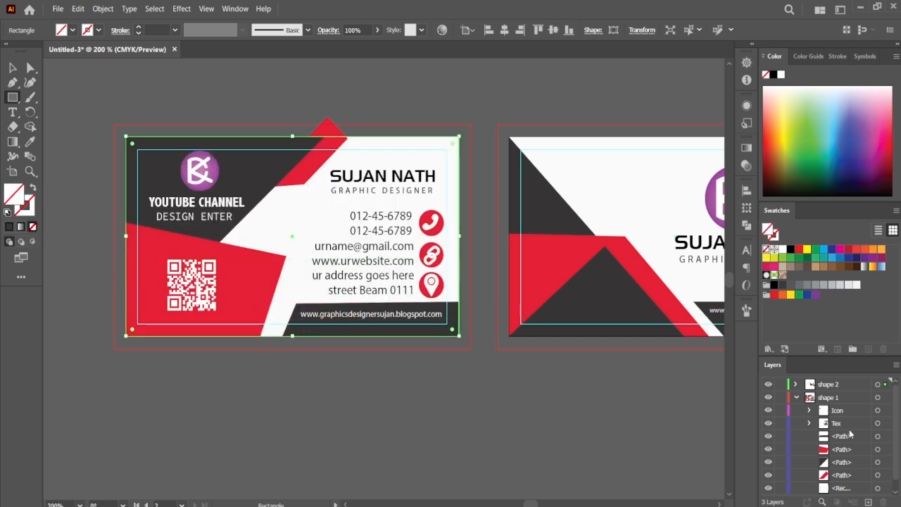
# Move the new unfilled rectangle from the shape 2 layer to the top of the shape 1 layer.
pyautogui.click(796, 385)
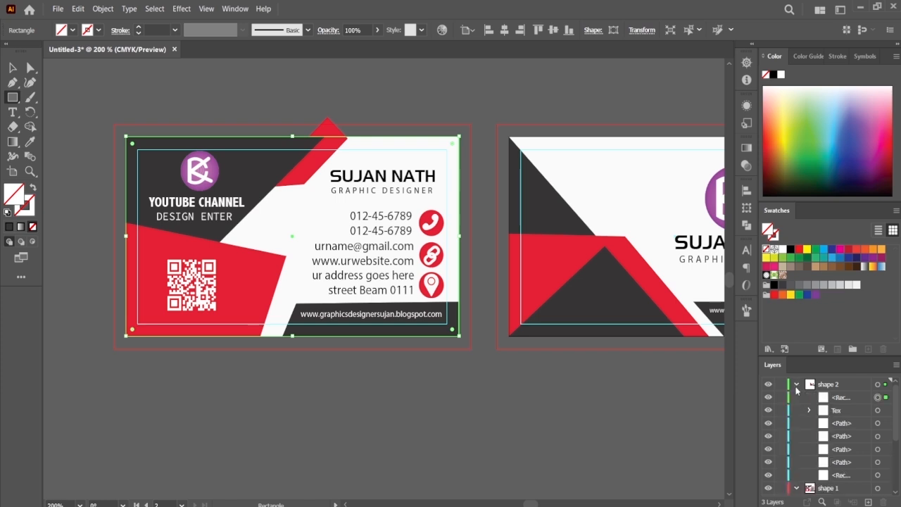
pyautogui.click(843, 398)
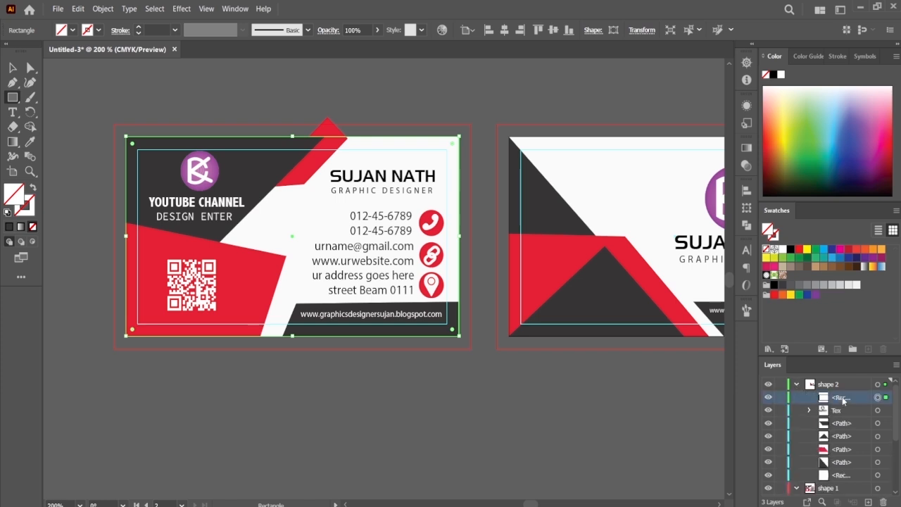
pyautogui.moveTo(896, 396); pyautogui.dragTo(850, 489)
pyautogui.scroll(1, 898, 431)
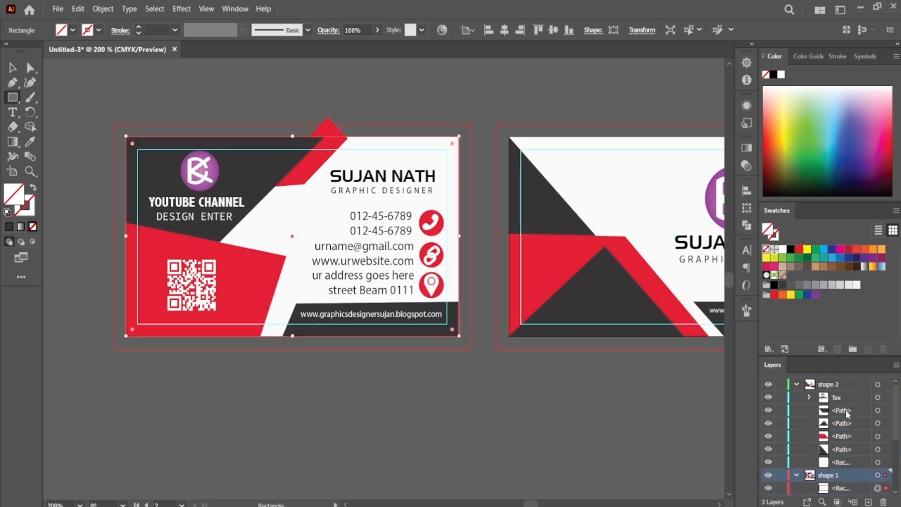
# Collapse the shape 1 and shape 2 layers and lock shape 2.
pyautogui.click(797, 476)
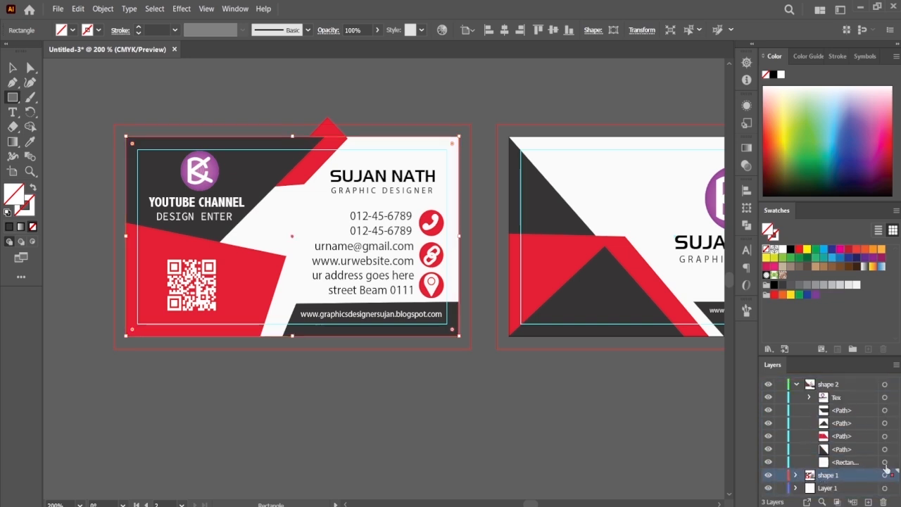
pyautogui.click(797, 387)
pyautogui.click(780, 386)
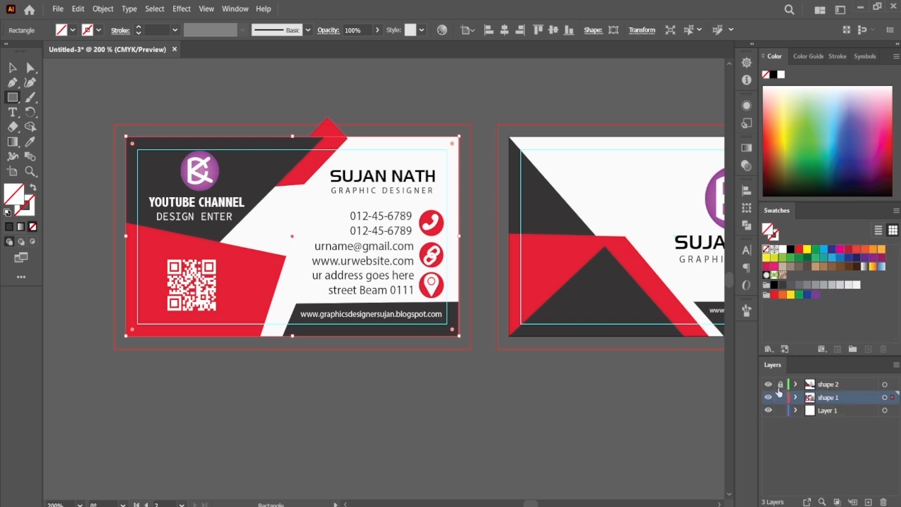
# Expand the shape 1 layer and move the unfilled card-sized rectangle directly below the Tex group.
pyautogui.click(796, 398)
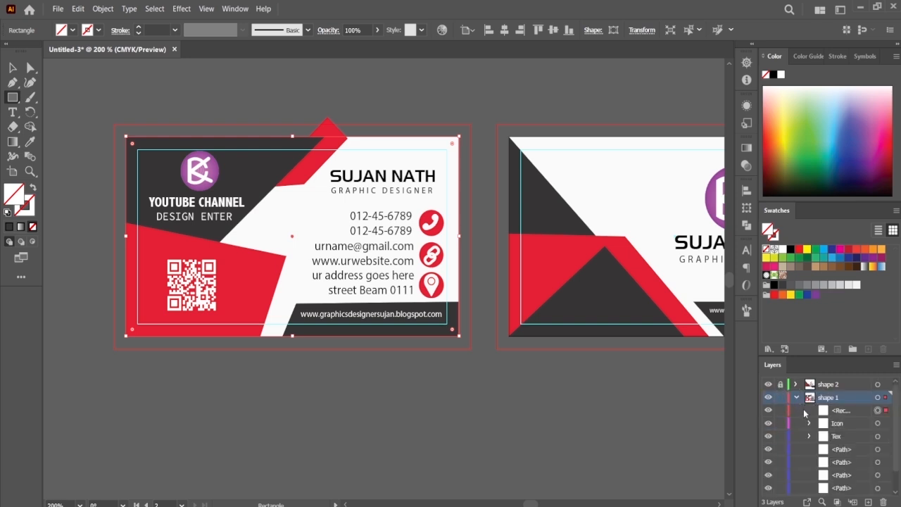
pyautogui.click(877, 411)
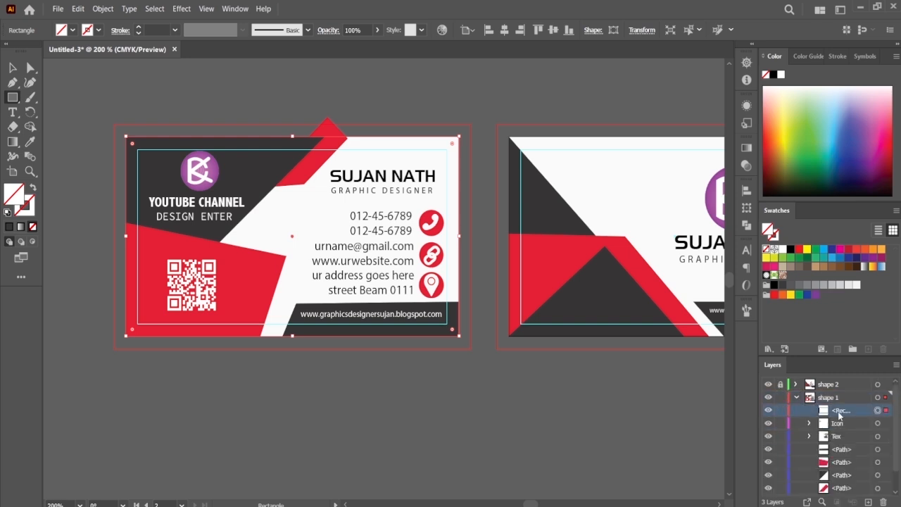
pyautogui.click(769, 411)
pyautogui.click(769, 411)
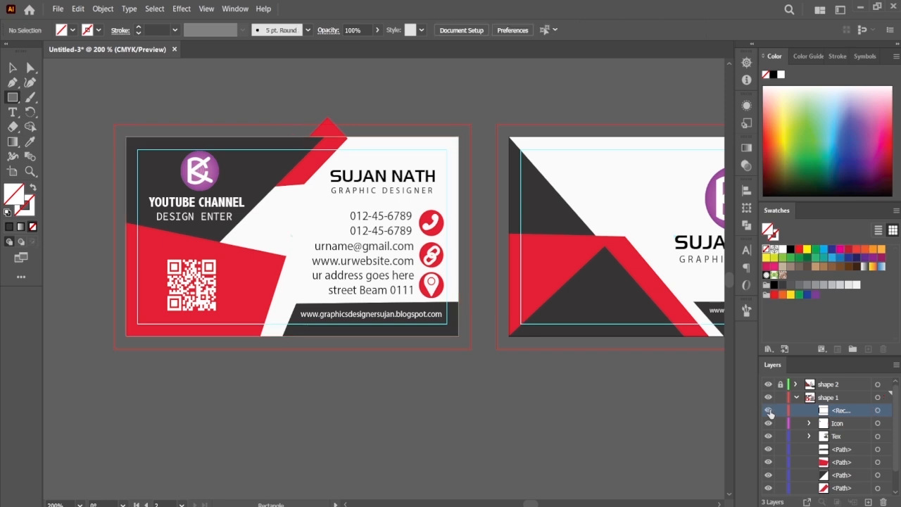
pyautogui.click(877, 412)
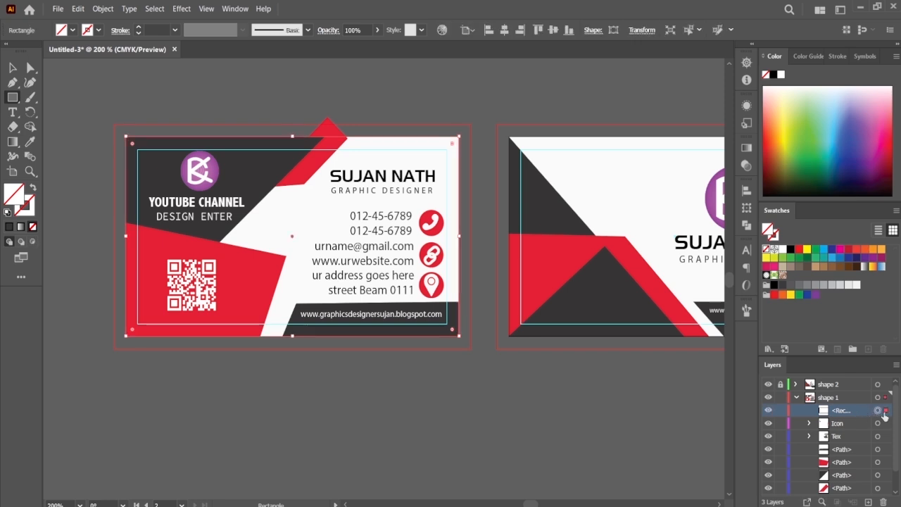
pyautogui.scroll(-1, 895, 420)
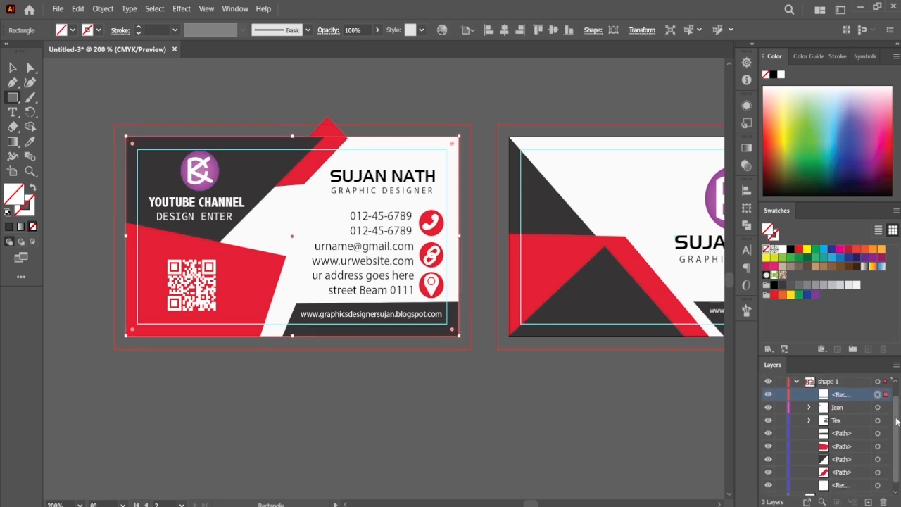
pyautogui.moveTo(853, 396); pyautogui.dragTo(853, 428)
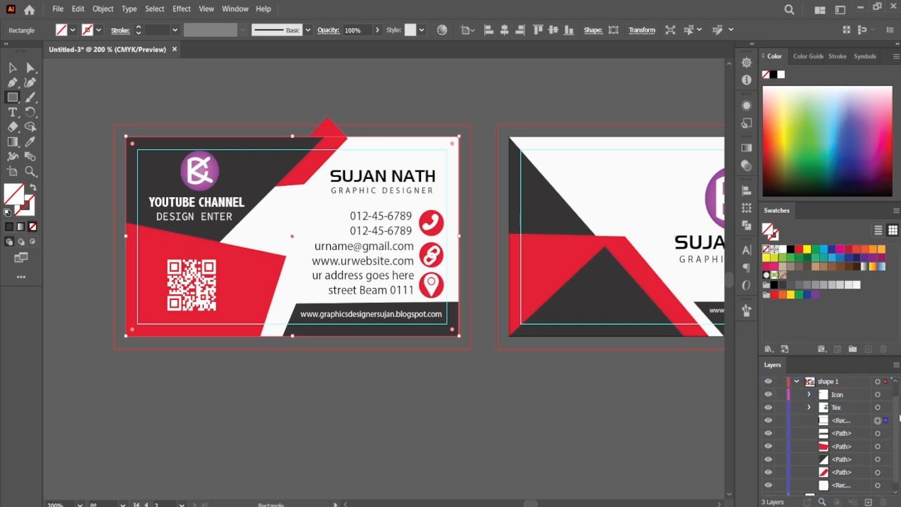
# Clip the front card's four paths and white background with the unfilled rectangle using a clipping mask, and deselect the result.
pyautogui.scroll(-1, 898, 420)
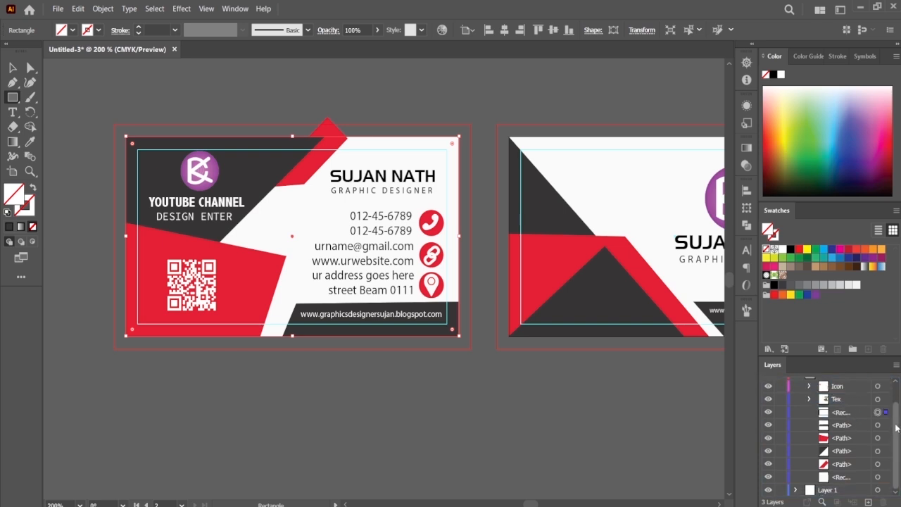
pyautogui.keyDown('shift'); pyautogui.click(878, 477); pyautogui.keyUp('shift')
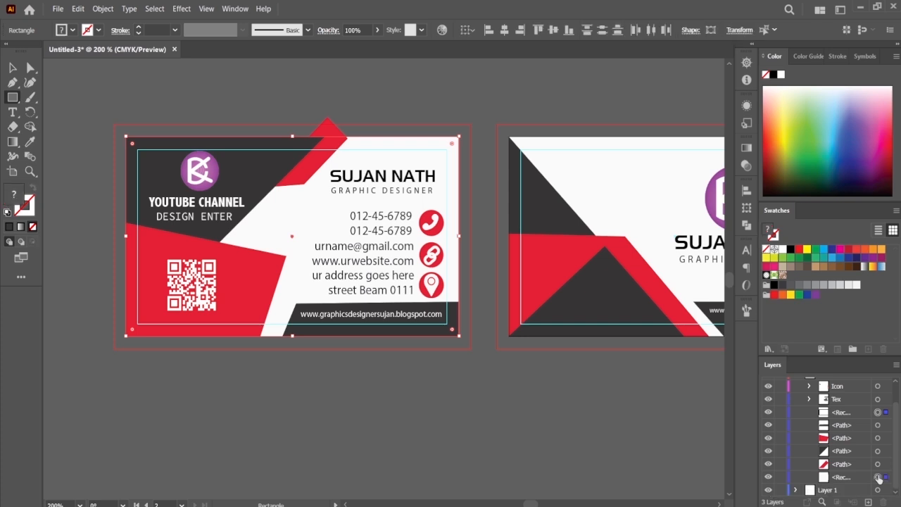
pyautogui.keyDown('shift'); pyautogui.click(878, 425); pyautogui.keyUp('shift')
pyautogui.keyDown('shift'); pyautogui.click(878, 438); pyautogui.keyUp('shift')
pyautogui.keyDown('shift'); pyautogui.click(878, 450); pyautogui.keyUp('shift')
pyautogui.keyDown('shift'); pyautogui.click(878, 464); pyautogui.keyUp('shift')
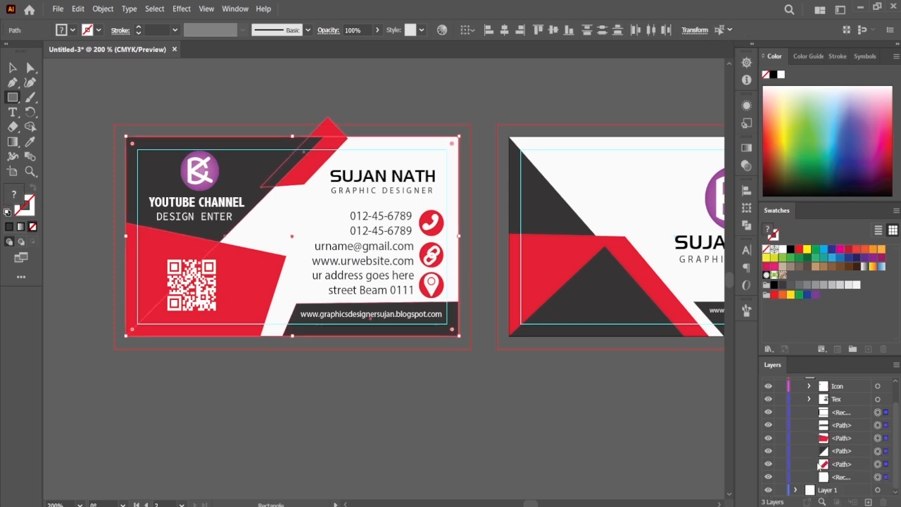
pyautogui.rightClick(279, 221)
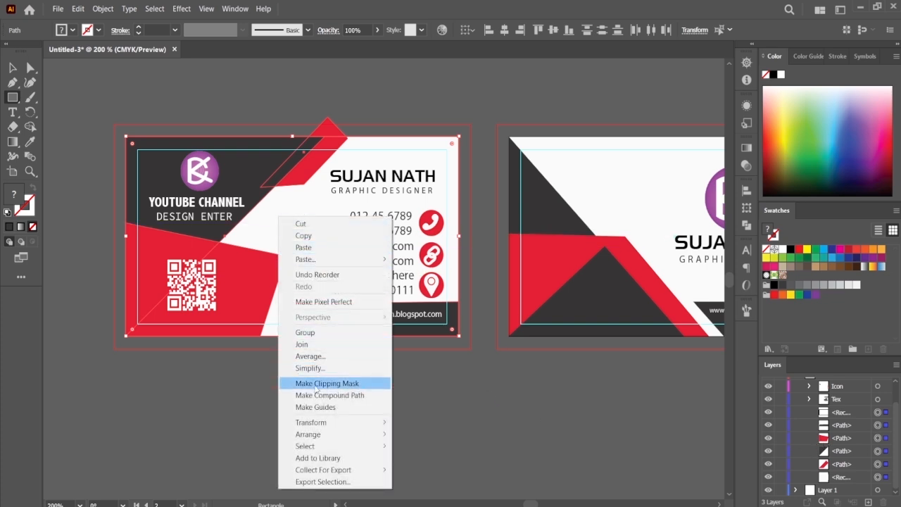
pyautogui.click(344, 383)
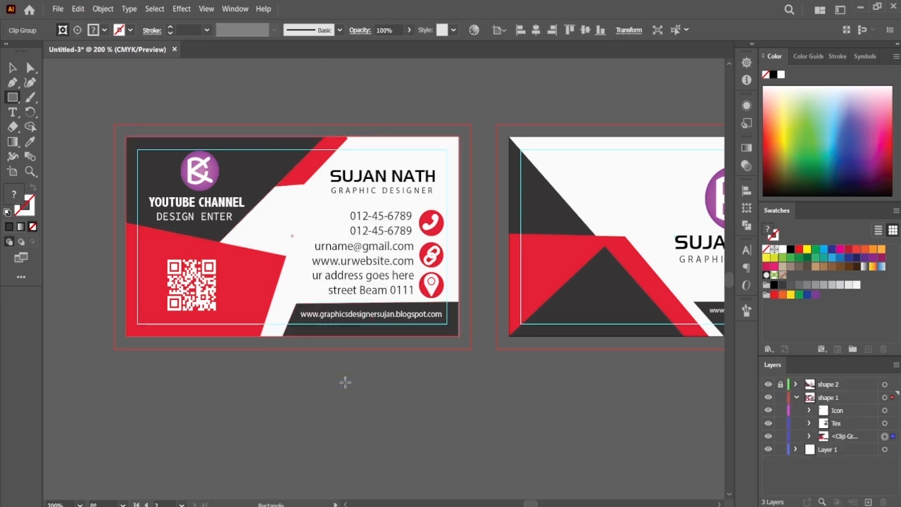
pyautogui.click(13, 68)
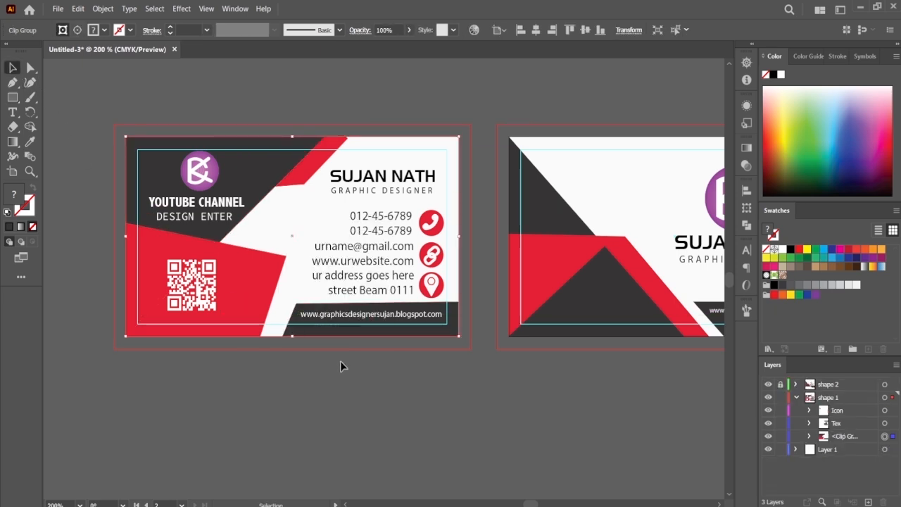
pyautogui.click(340, 362)
# Pull the right corner anchor of the clipped red stripe up past the front card's top edge.
pyautogui.hotkey('ctrl', '+')
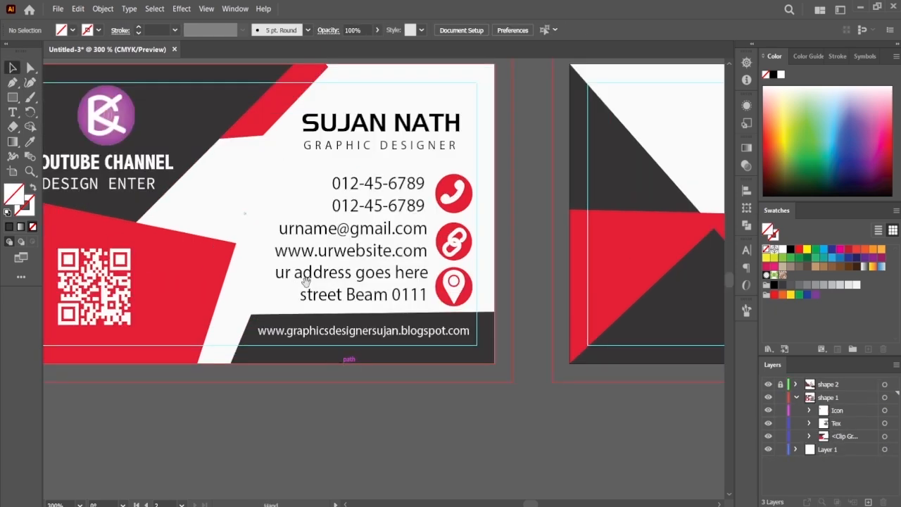
pyautogui.moveTo(305, 280); pyautogui.dragTo(308, 322)
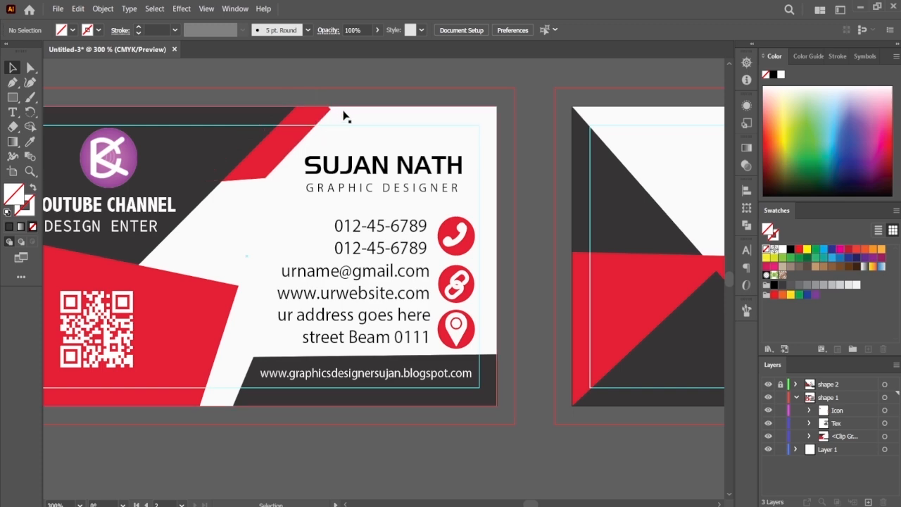
pyautogui.press('ctrl')
pyautogui.hotkey('ctrl', '+')
pyautogui.hotkey('ctrl', '+')
pyautogui.moveTo(338, 121); pyautogui.dragTo(298, 355)
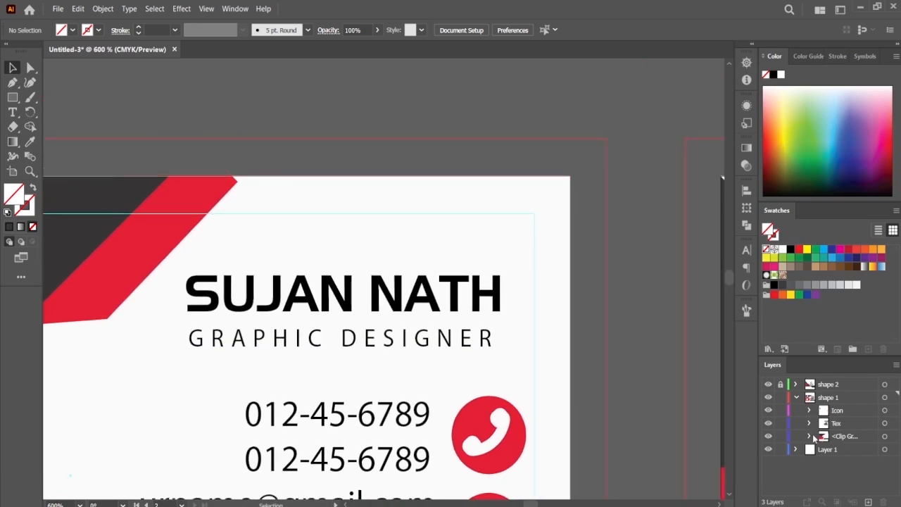
pyautogui.click(809, 437)
pyautogui.scroll(-2, 896, 451)
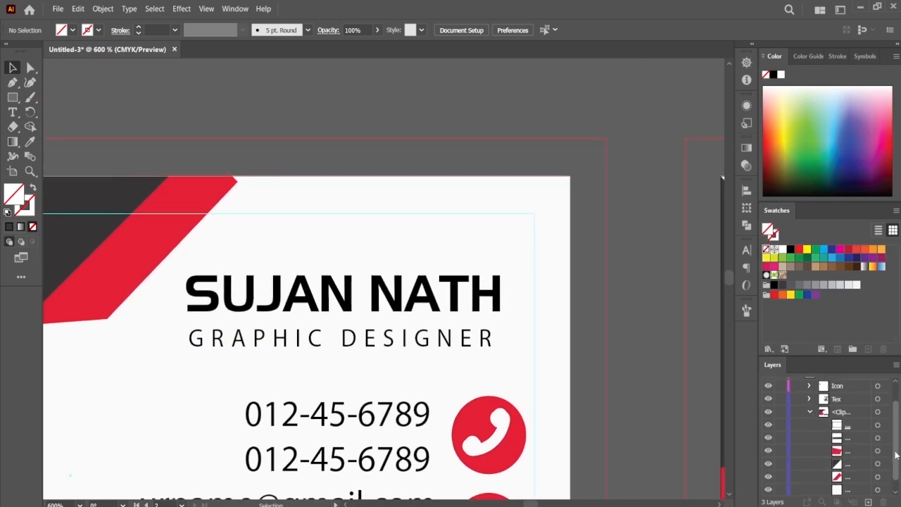
pyautogui.moveTo(896, 455); pyautogui.dragTo(895, 457)
pyautogui.click(877, 477)
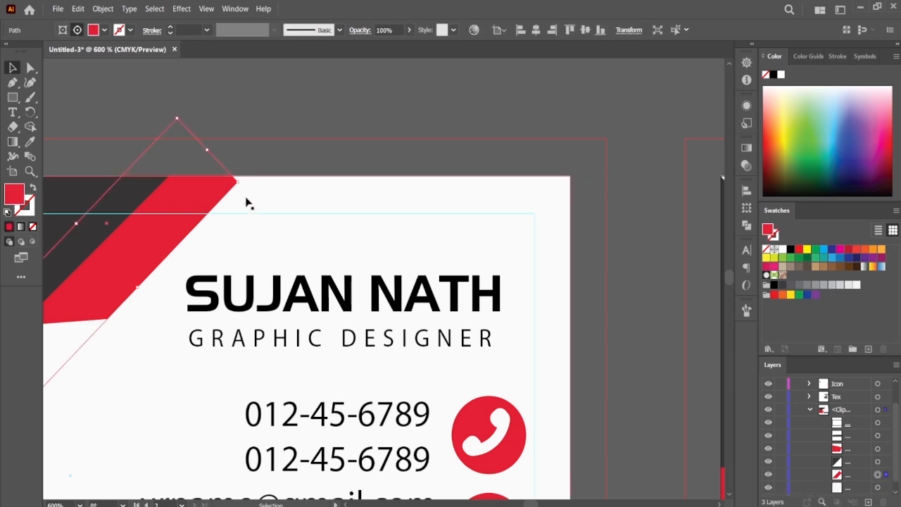
pyautogui.click(30, 67)
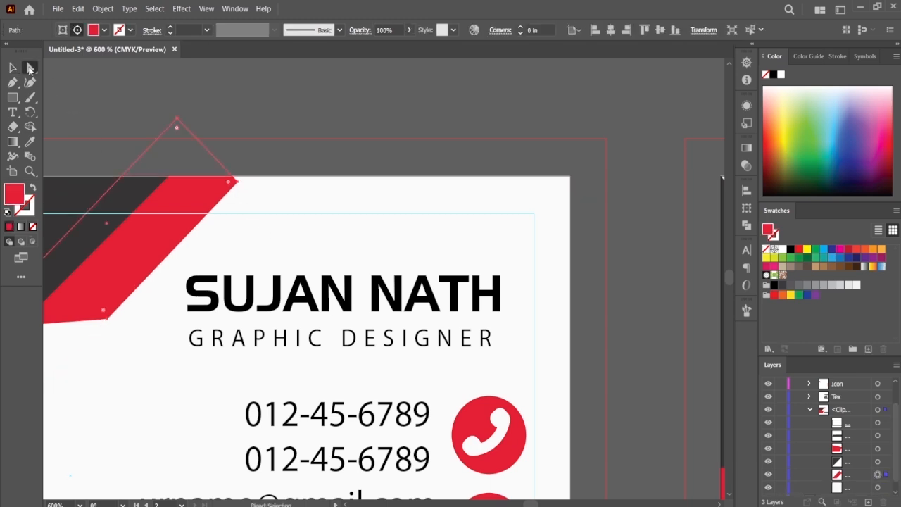
pyautogui.click(238, 183)
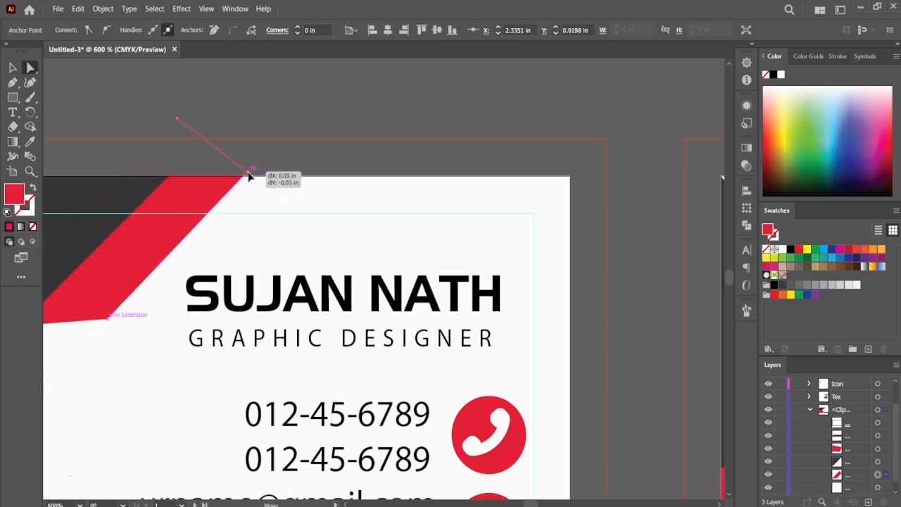
pyautogui.click(264, 109)
# Examine the clipped front card's artwork and edges, and bring the back card into view.
pyautogui.hotkey('ctrl', '-')
pyautogui.hotkey('ctrl', '-')
pyautogui.hotkey('ctrl', '-')
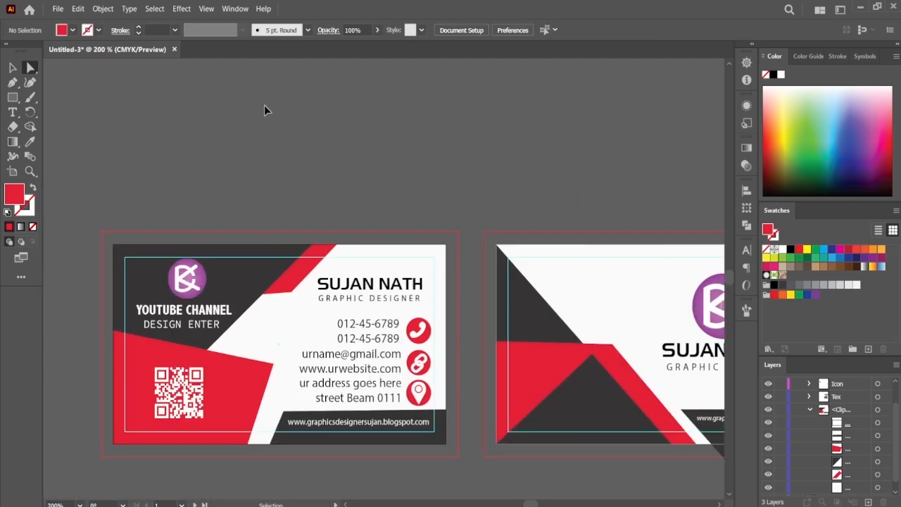
pyautogui.hotkey('ctrl', '+')
pyautogui.moveTo(236, 227); pyautogui.dragTo(381, 148)
pyautogui.moveTo(350, 197); pyautogui.dragTo(316, 178)
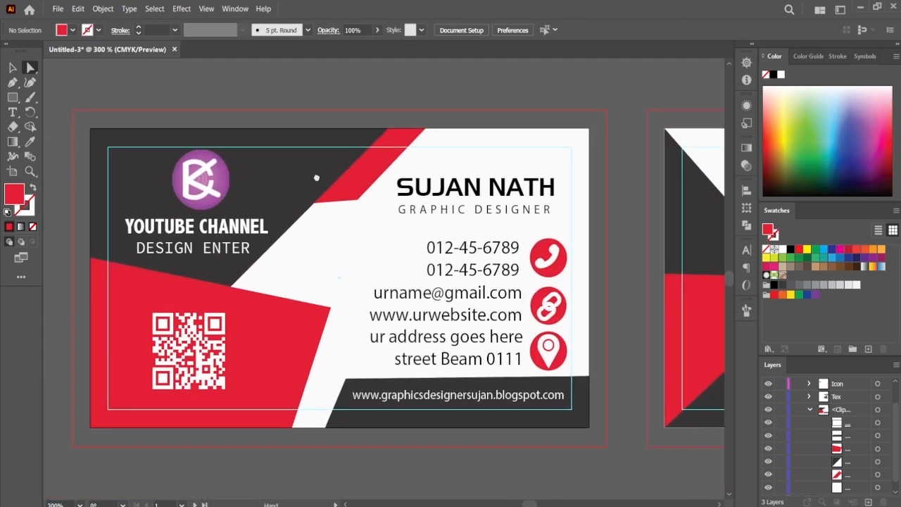
pyautogui.moveTo(417, 223); pyautogui.dragTo(359, 207)
pyautogui.hotkey('ctrl', '-')
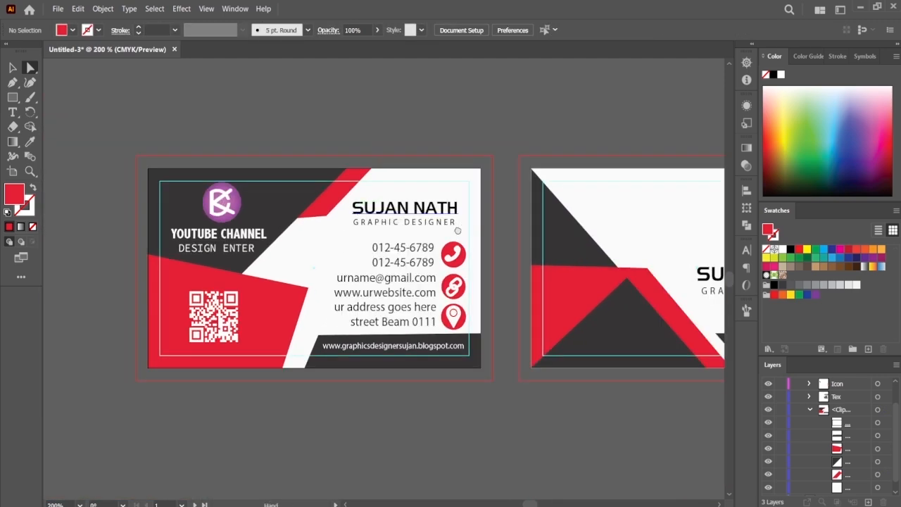
pyautogui.moveTo(457, 231); pyautogui.dragTo(344, 248)
# Collapse the clip group and the shape 1 layer, check the layer's visibility, and lock shape 1.
pyautogui.click(810, 411)
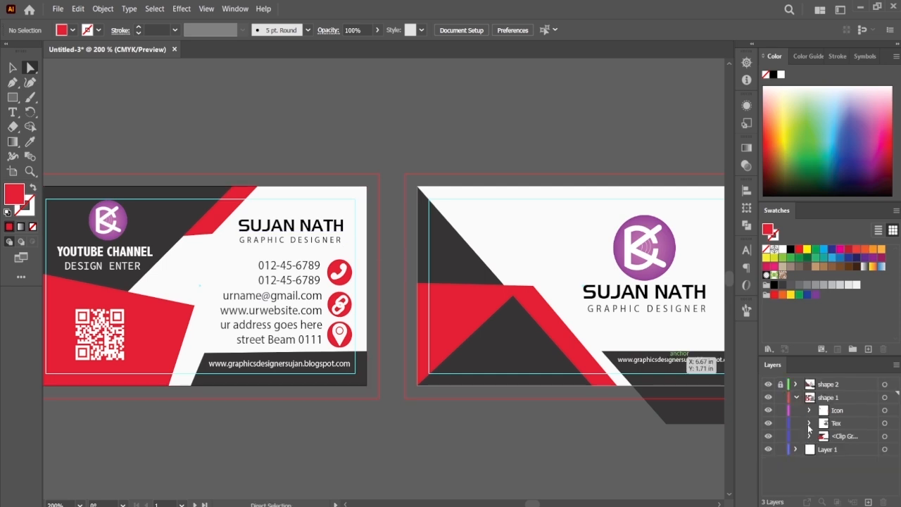
pyautogui.click(796, 398)
pyautogui.click(769, 398)
pyautogui.click(768, 397)
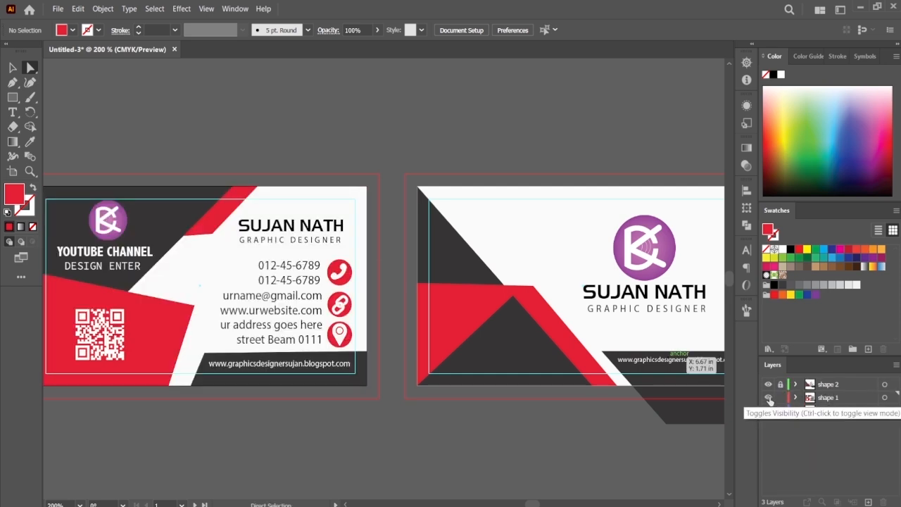
pyautogui.click(768, 398)
pyautogui.click(769, 397)
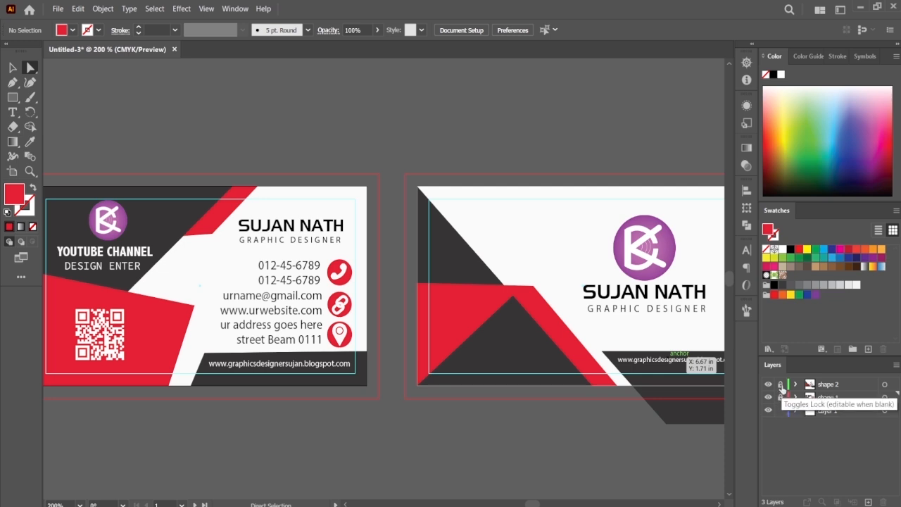
# Unlock and expand the shape 2 layer, and select its Tex group.
pyautogui.click(781, 387)
pyautogui.click(795, 385)
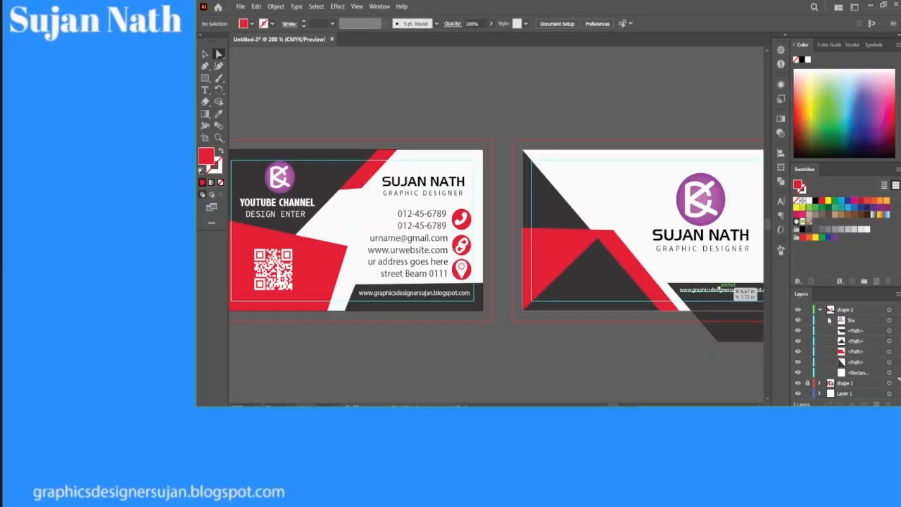
pyautogui.click(890, 310)
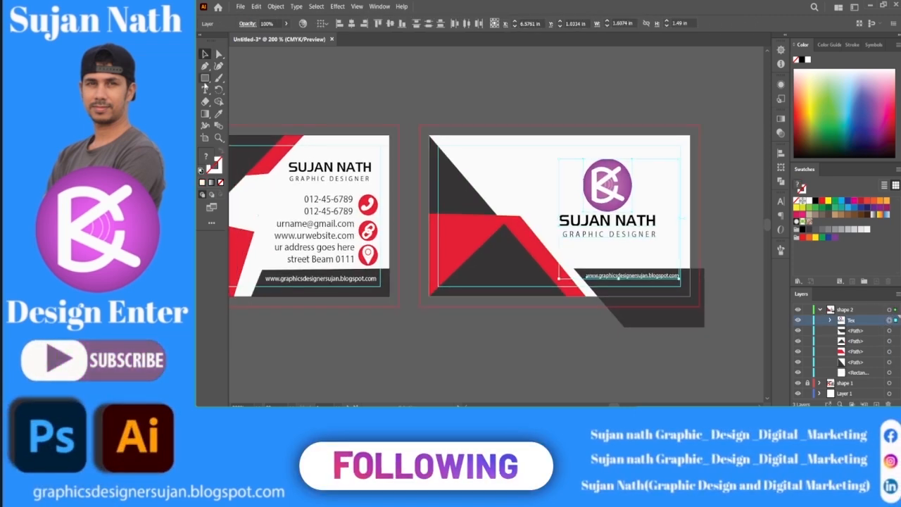
# Draw a rectangle covering the whole back card, fit it to the card's edges, and remove its fill.
pyautogui.click(205, 77)
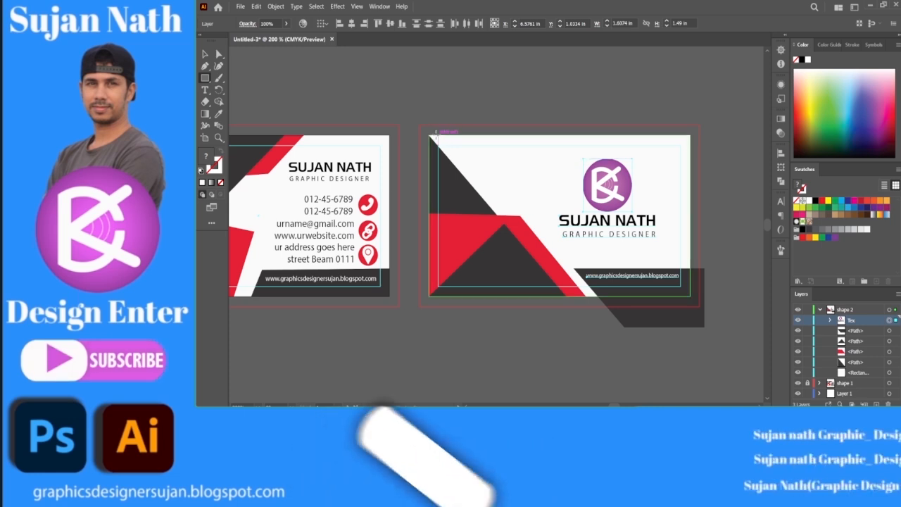
pyautogui.moveTo(428, 132); pyautogui.dragTo(690, 297)
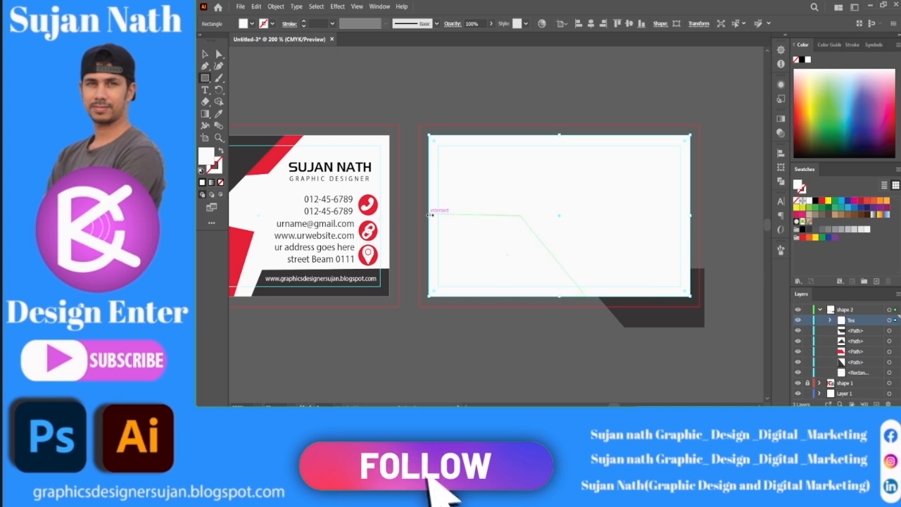
pyautogui.moveTo(431, 215); pyautogui.dragTo(430, 215)
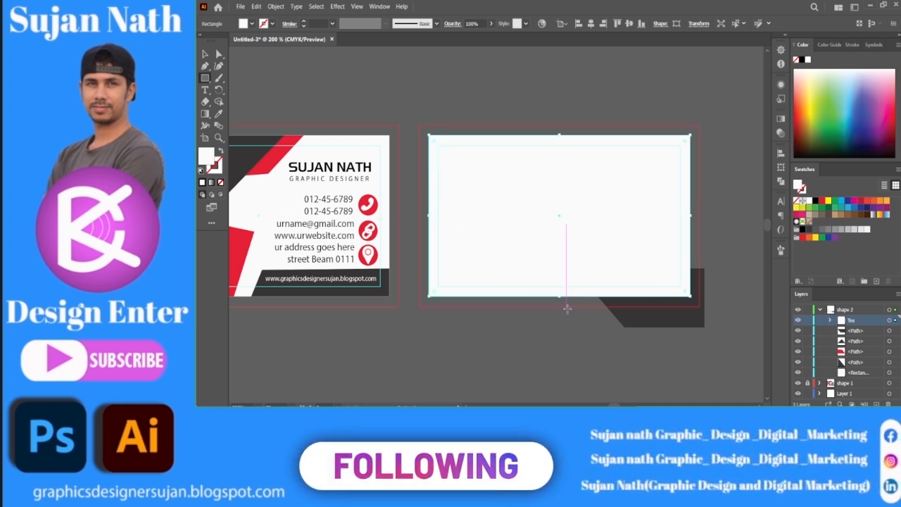
pyautogui.moveTo(560, 297); pyautogui.dragTo(561, 296)
pyautogui.moveTo(686, 214); pyautogui.dragTo(689, 218)
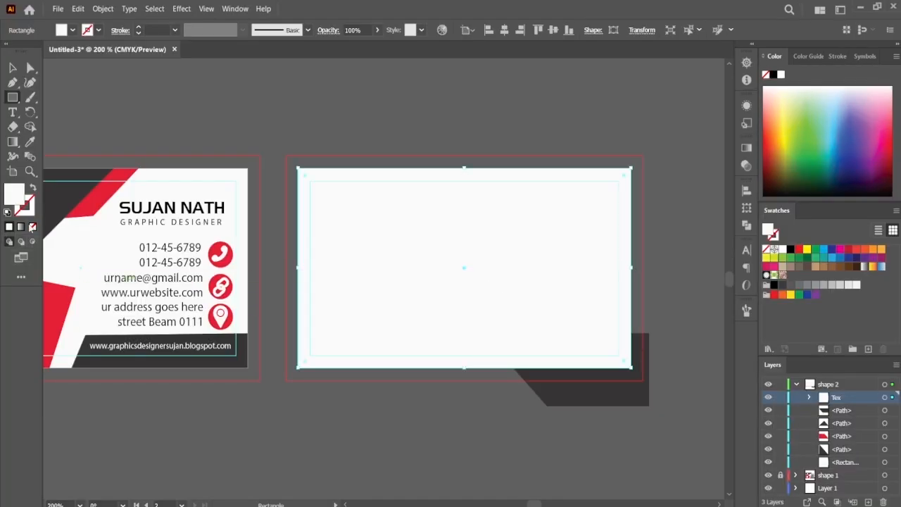
pyautogui.click(33, 227)
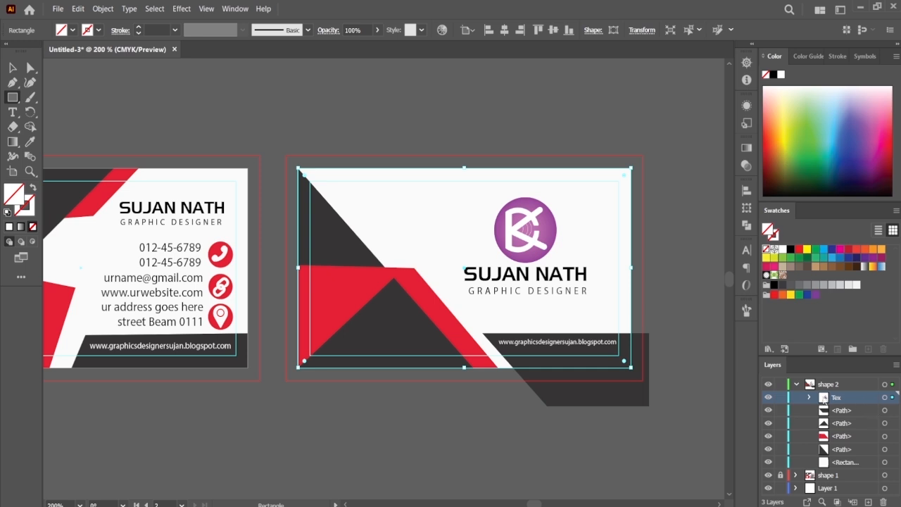
# Move the new rectangle out of the Tex group to directly below it, and select it together with shape 2's paths and white background.
pyautogui.click(809, 397)
pyautogui.moveTo(848, 412); pyautogui.dragTo(845, 394)
pyautogui.click(810, 411)
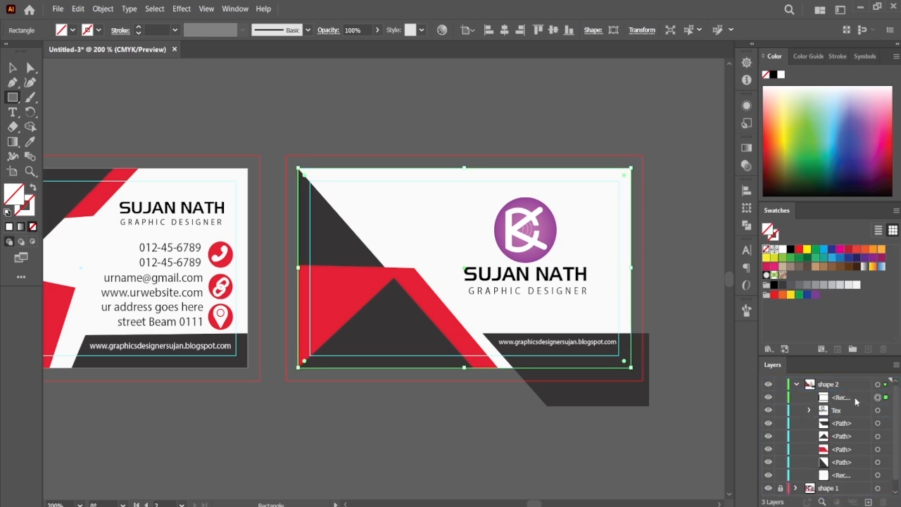
pyautogui.click(856, 400)
pyautogui.moveTo(856, 398); pyautogui.dragTo(853, 421)
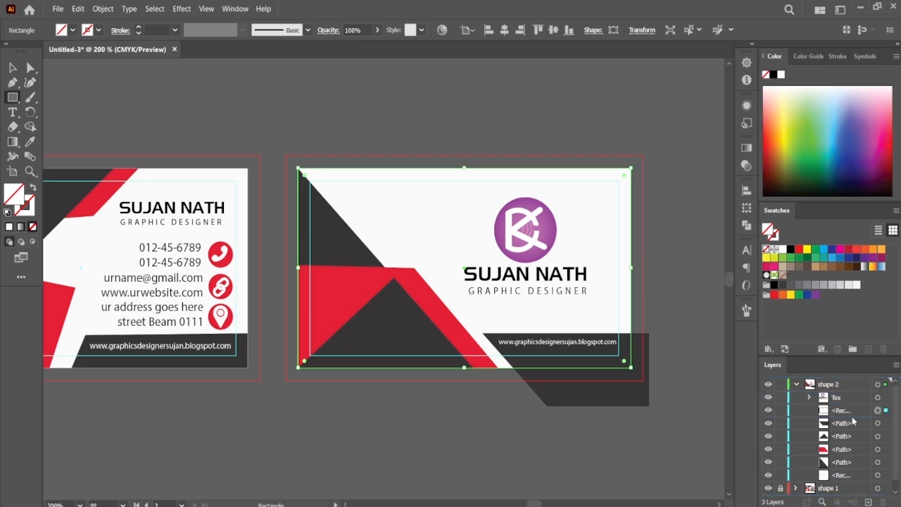
pyautogui.keyDown('shift'); pyautogui.click(877, 476); pyautogui.keyUp('shift')
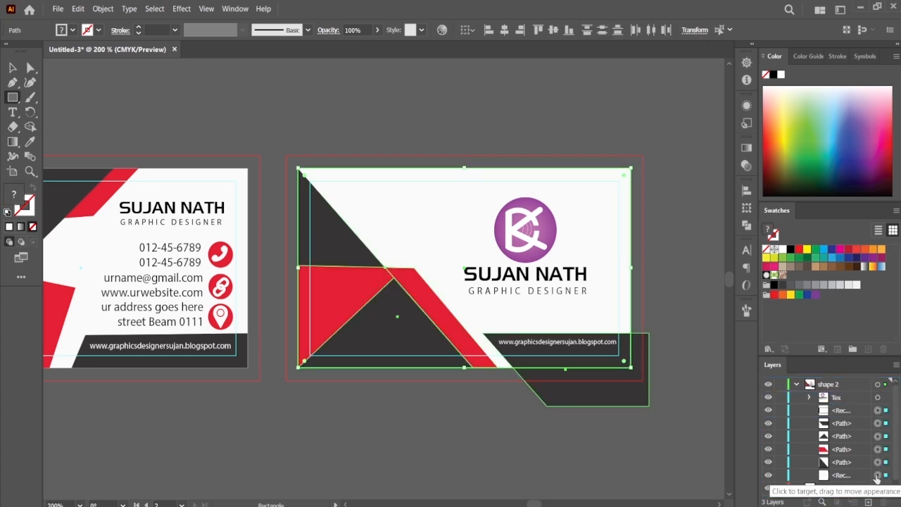
# Make a clipping mask from the selected shape 2 rectangle, paths and background, and deselect the result.
pyautogui.rightClick(416, 290)
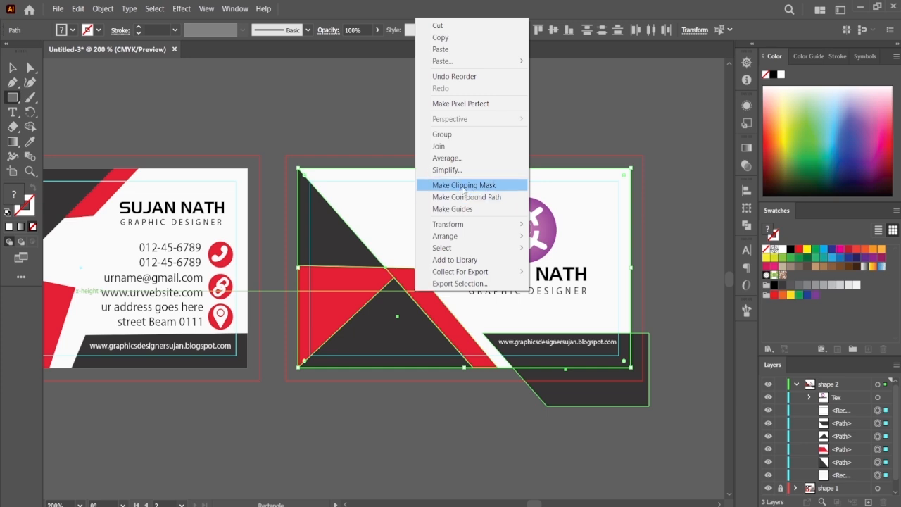
pyautogui.click(464, 185)
pyautogui.click(13, 68)
pyautogui.click(190, 95)
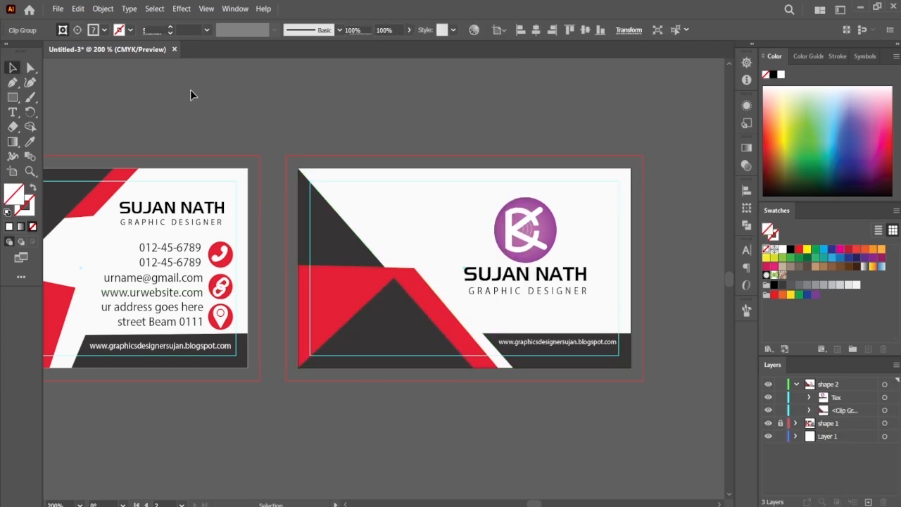
# Examine the clipped artwork and edges on both sides of the card.
pyautogui.hotkey('ctrl', '1')
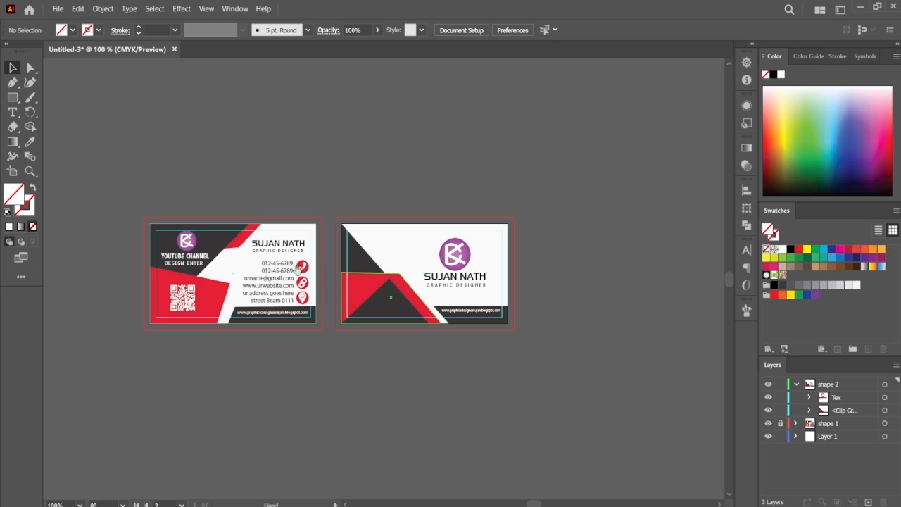
pyautogui.moveTo(299, 270); pyautogui.dragTo(362, 251)
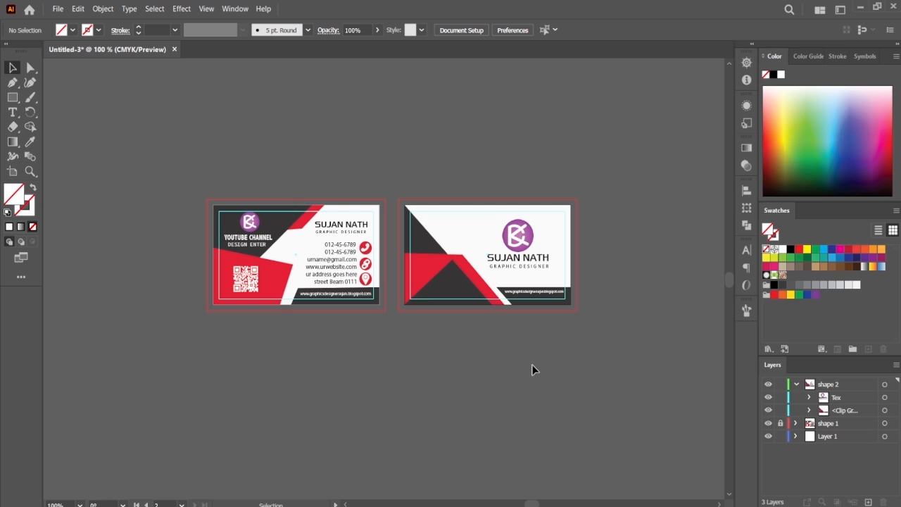
pyautogui.hotkey('ctrl', '=')
pyautogui.hotkey('ctrl', '=')
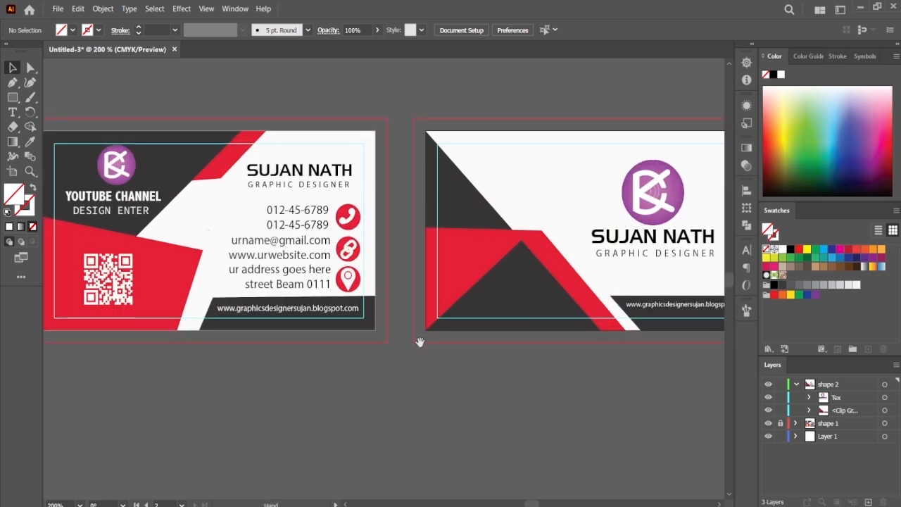
pyautogui.moveTo(378, 328); pyautogui.dragTo(438, 323)
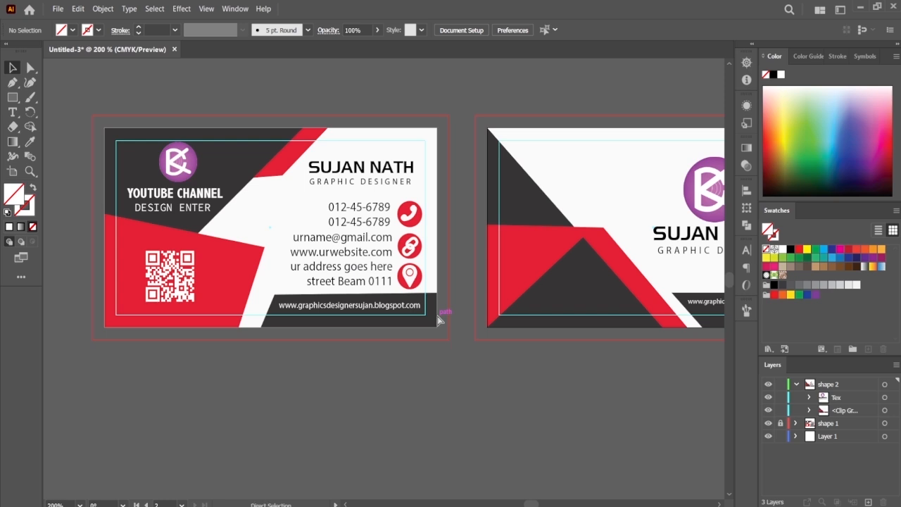
pyautogui.hotkey('ctrl', '-')
pyautogui.scroll(1, 508, 418)
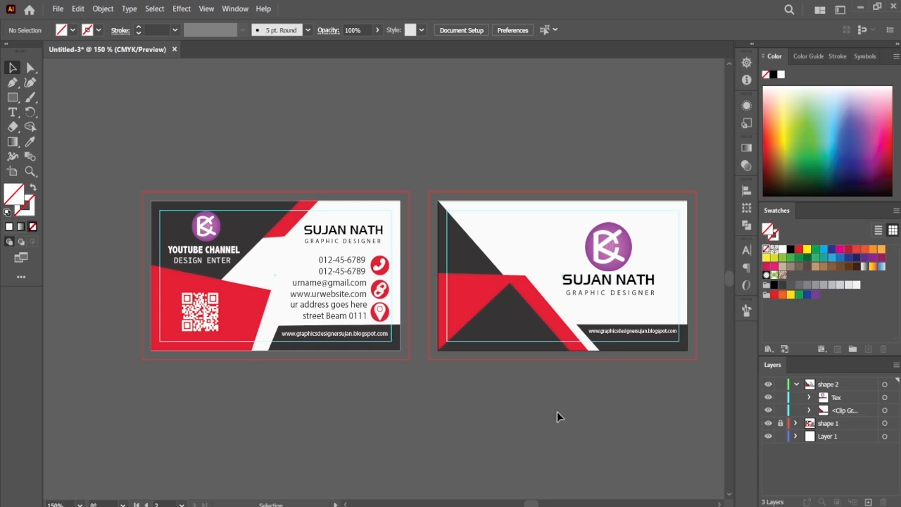
pyautogui.click(507, 295)
pyautogui.click(481, 418)
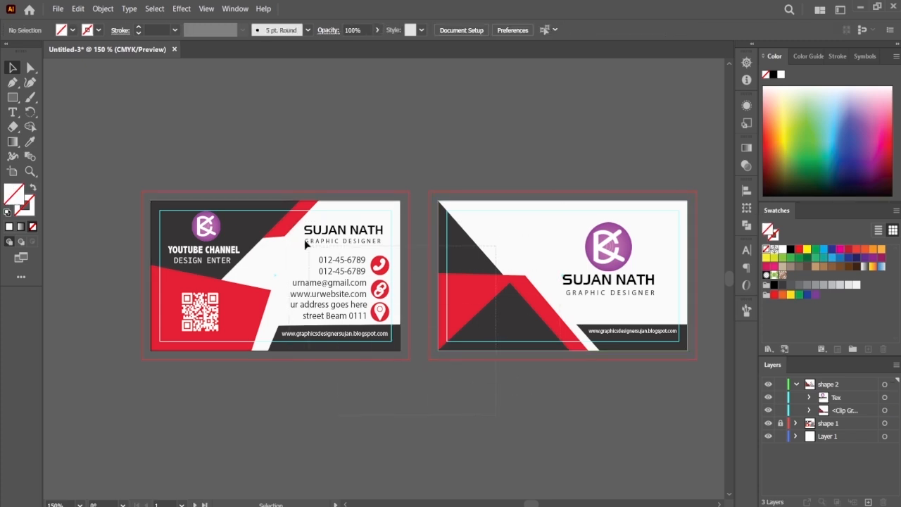
pyautogui.hotkey('ctrl', 'a')
pyautogui.click(573, 422)
# Round the corners of the back card's clipping rectangle to about 0.11 in, and collapse the shape 2 layer.
pyautogui.click(797, 384)
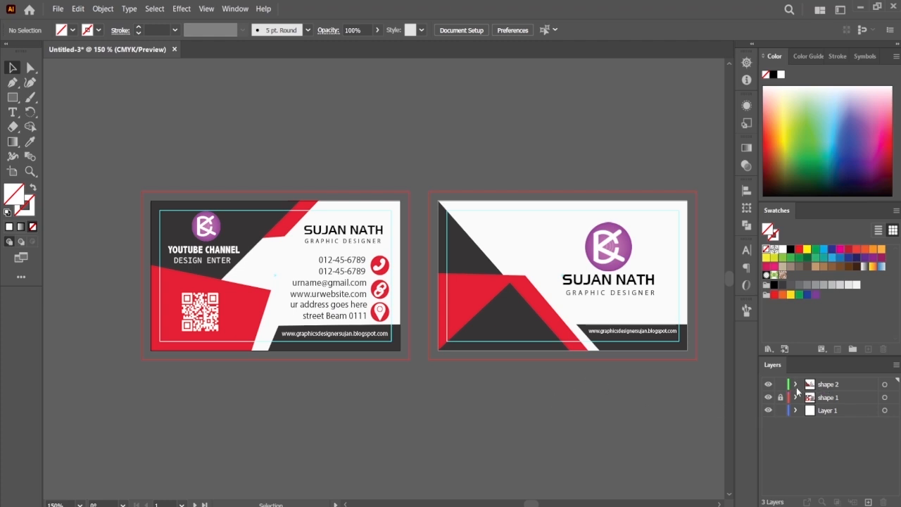
pyautogui.click(795, 384)
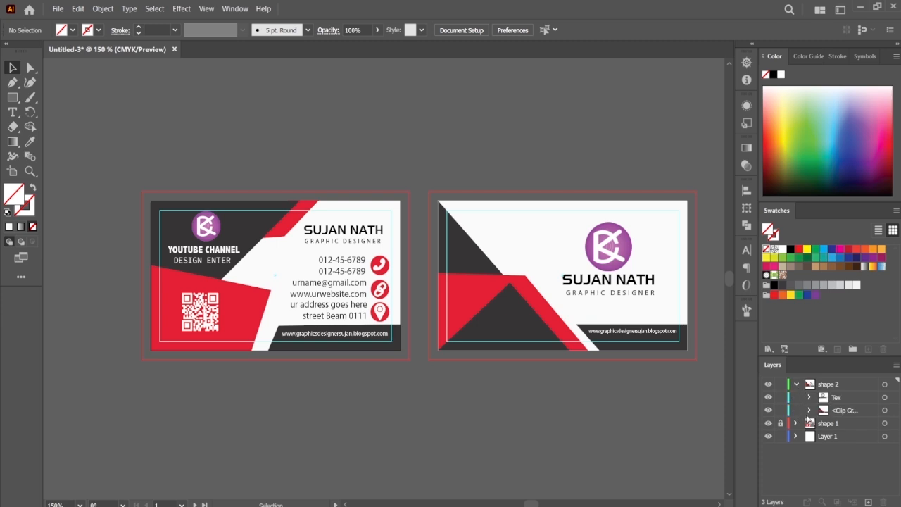
pyautogui.click(810, 411)
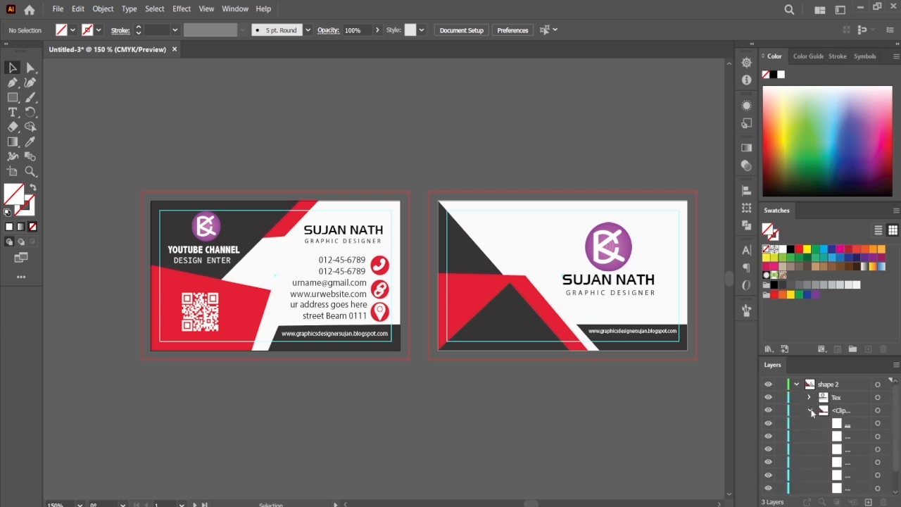
pyautogui.click(878, 423)
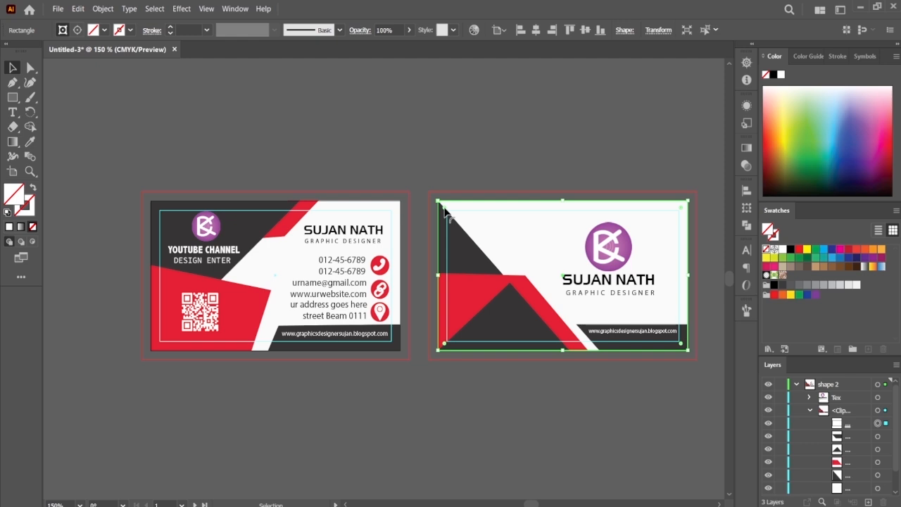
pyautogui.moveTo(444, 210); pyautogui.dragTo(446, 211)
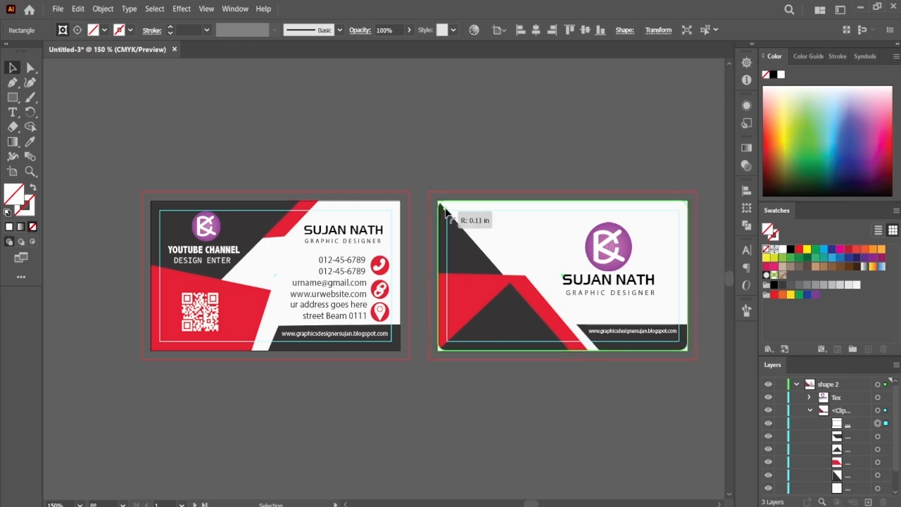
pyautogui.moveTo(445, 210); pyautogui.dragTo(446, 213)
pyautogui.click(480, 417)
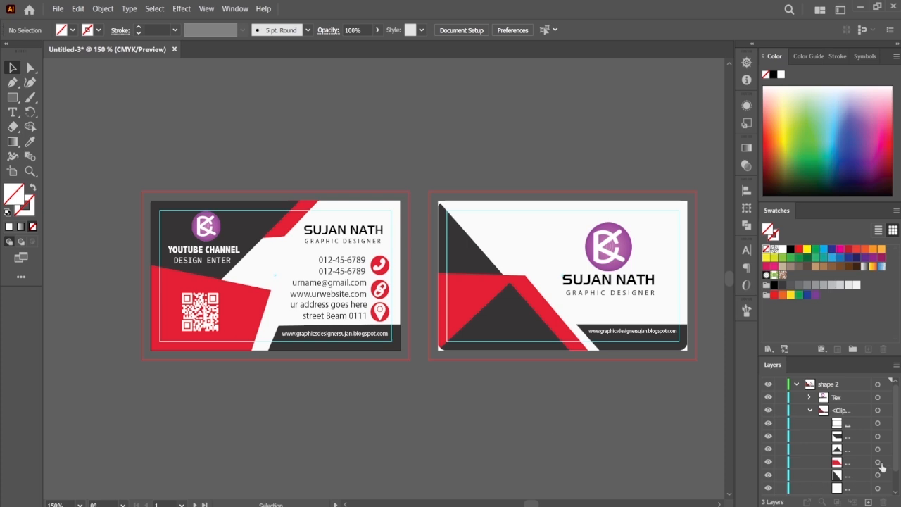
pyautogui.click(811, 410)
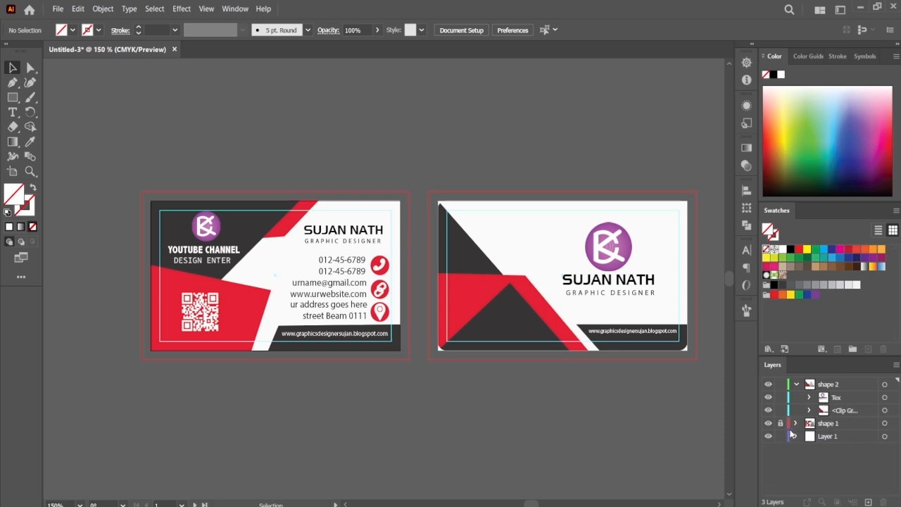
pyautogui.click(796, 385)
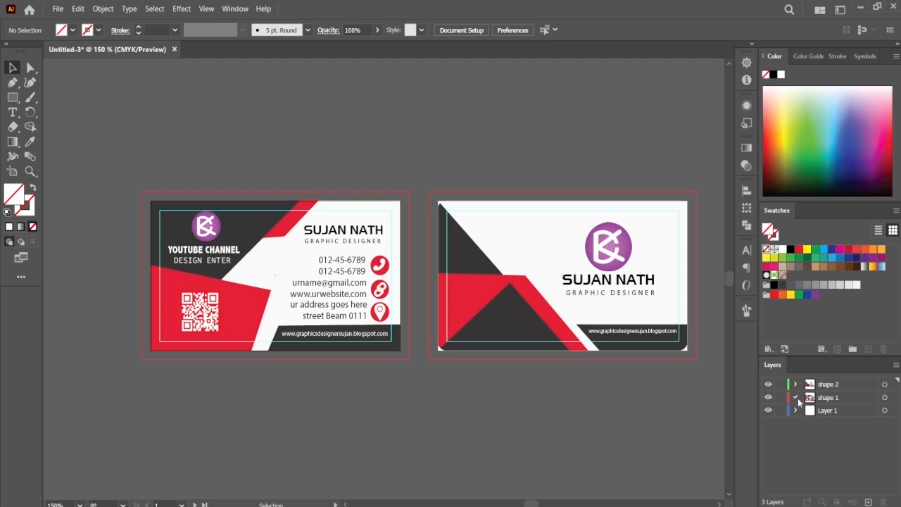
# Round the corners of the front card's clipping rectangle inside shape 1, and collapse its clip group and layer.
pyautogui.click(797, 398)
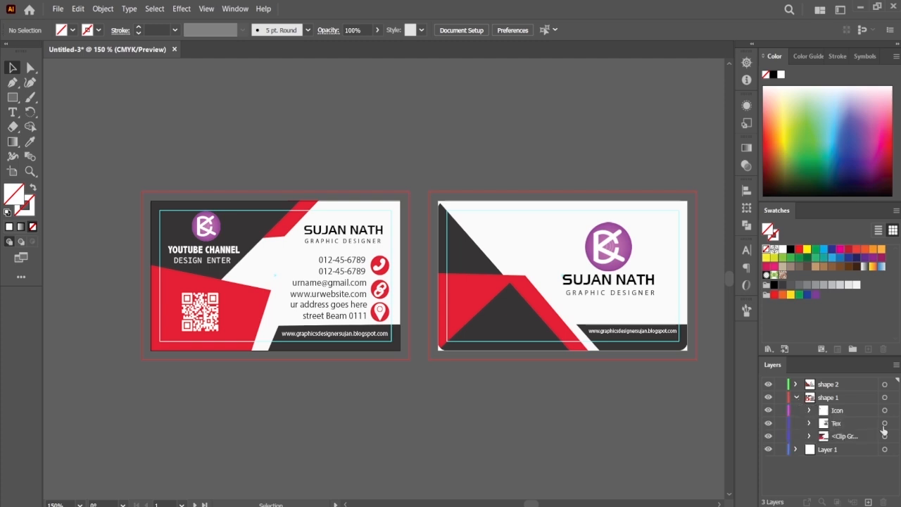
pyautogui.click(810, 436)
pyautogui.scroll(-1, 837, 437)
pyautogui.click(877, 422)
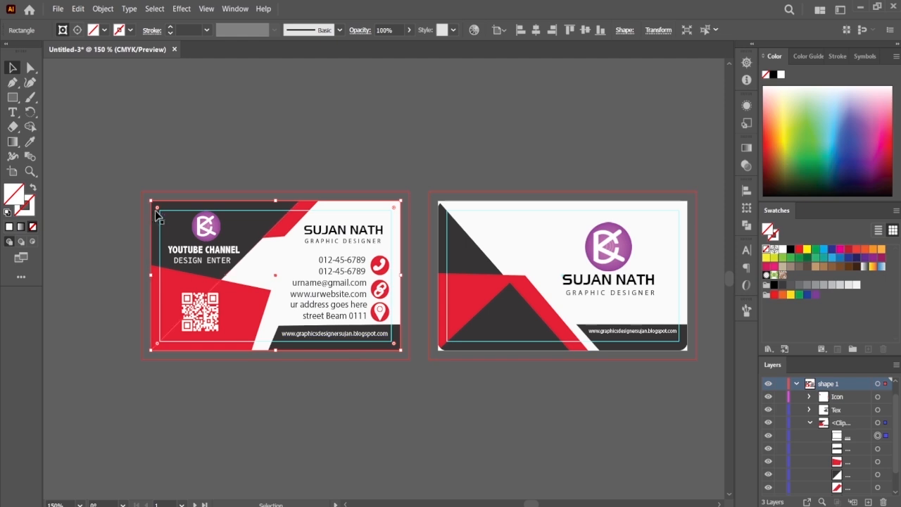
pyautogui.moveTo(157, 207); pyautogui.dragTo(159, 211)
pyautogui.click(248, 422)
pyautogui.click(810, 423)
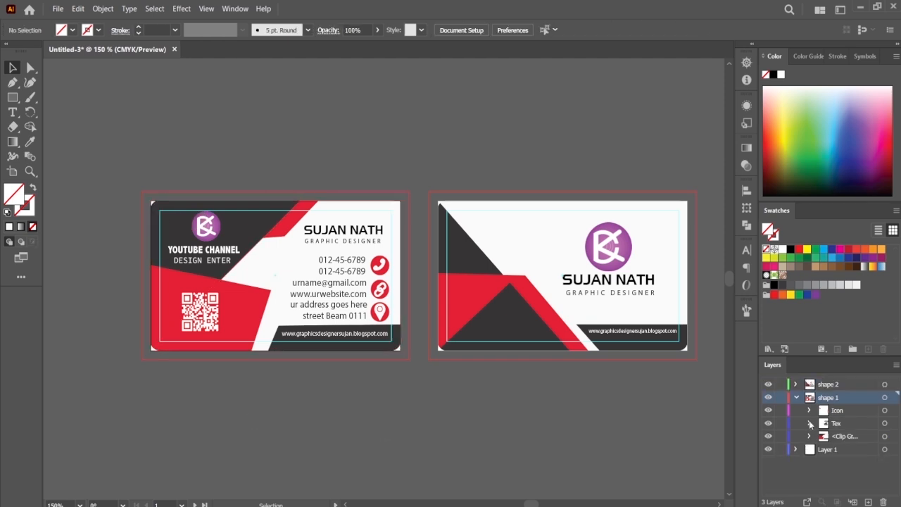
pyautogui.click(796, 398)
pyautogui.click(823, 455)
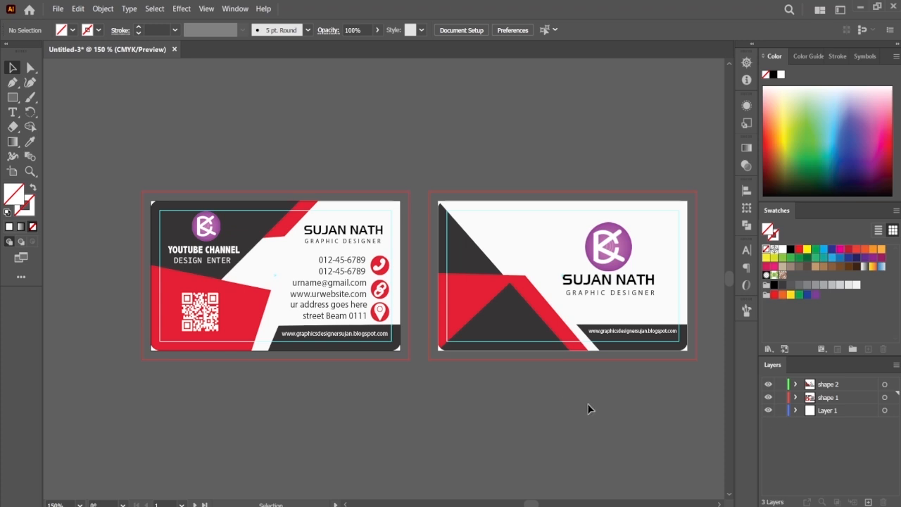
# Move the artwork of both card sides below their artboards and inspect the rounded corners.
pyautogui.moveTo(522, 367); pyautogui.dragTo(562, 400)
pyautogui.moveTo(663, 448); pyautogui.dragTo(127, 165)
pyautogui.hotkey('ctrl', '-')
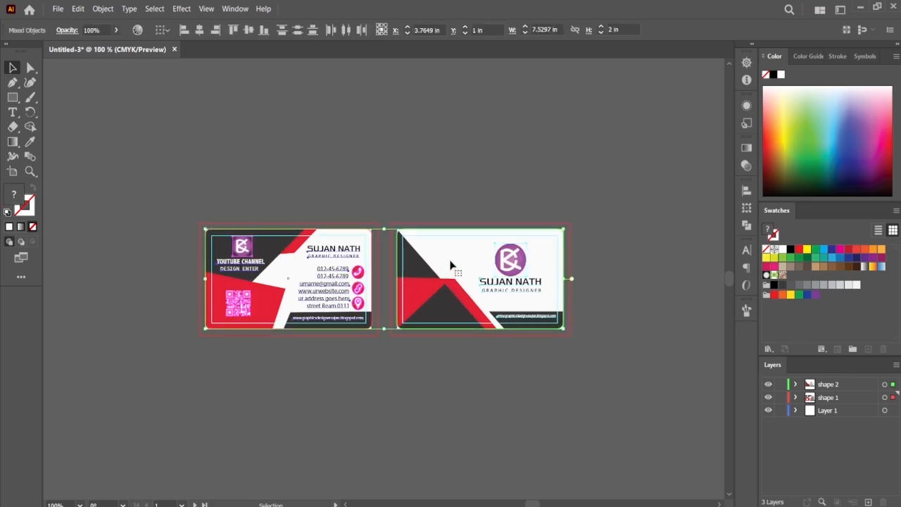
pyautogui.moveTo(450, 265); pyautogui.dragTo(457, 394)
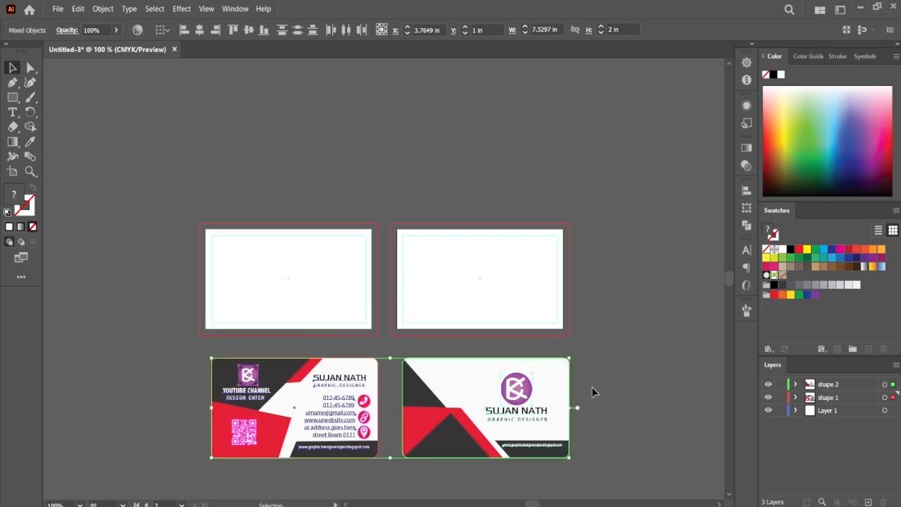
pyautogui.click(672, 378)
pyautogui.hotkey('ctrl', '+')
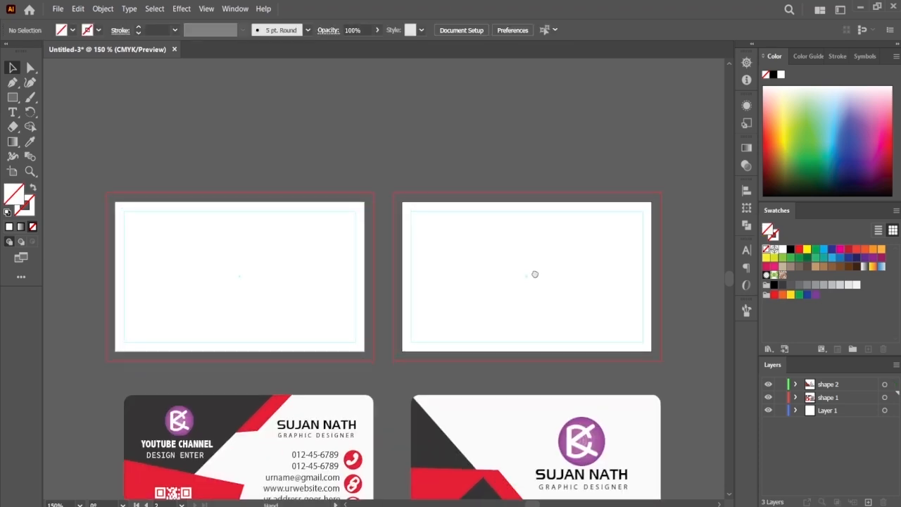
pyautogui.scroll(-5, 535, 274)
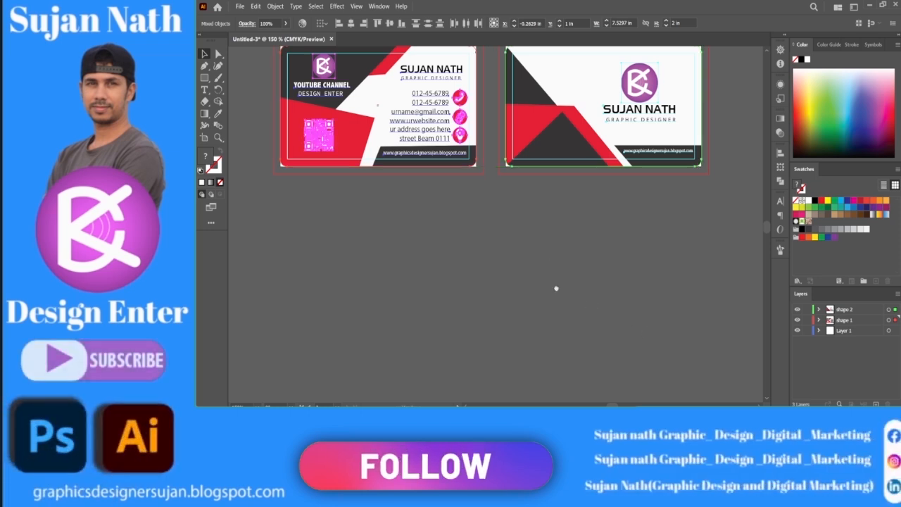
# Undo the corner rounding on both cards and the unlocking of the shape 1 layer.
pyautogui.moveTo(557, 288); pyautogui.dragTo(567, 366)
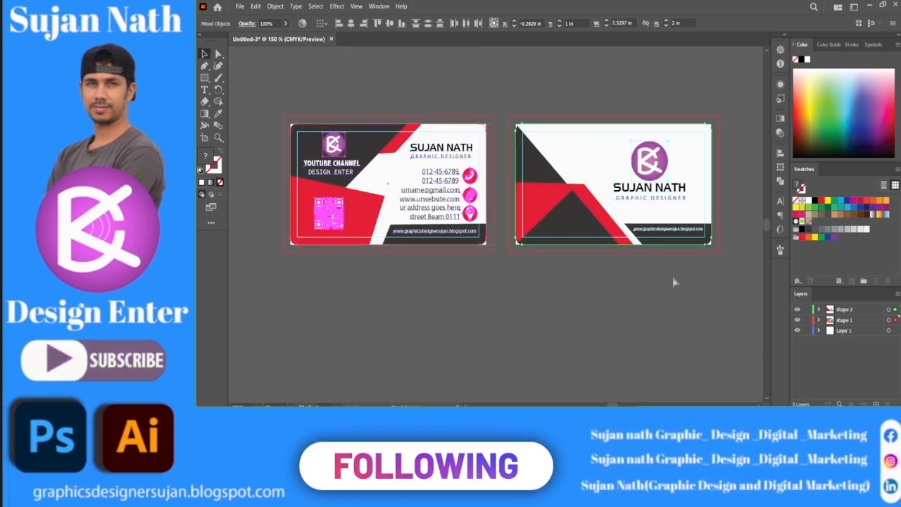
pyautogui.hotkey('ctrl', 'z')
pyautogui.click(608, 272)
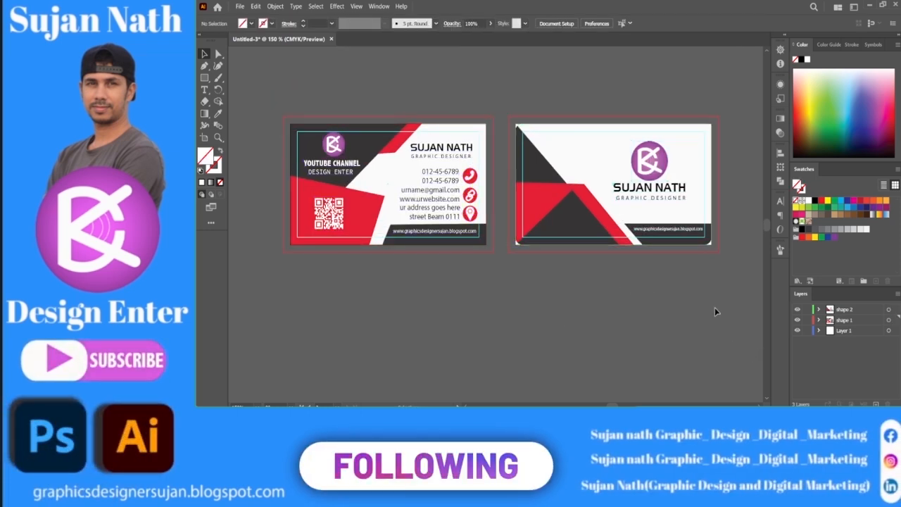
pyautogui.hotkey('ctrl', 'z')
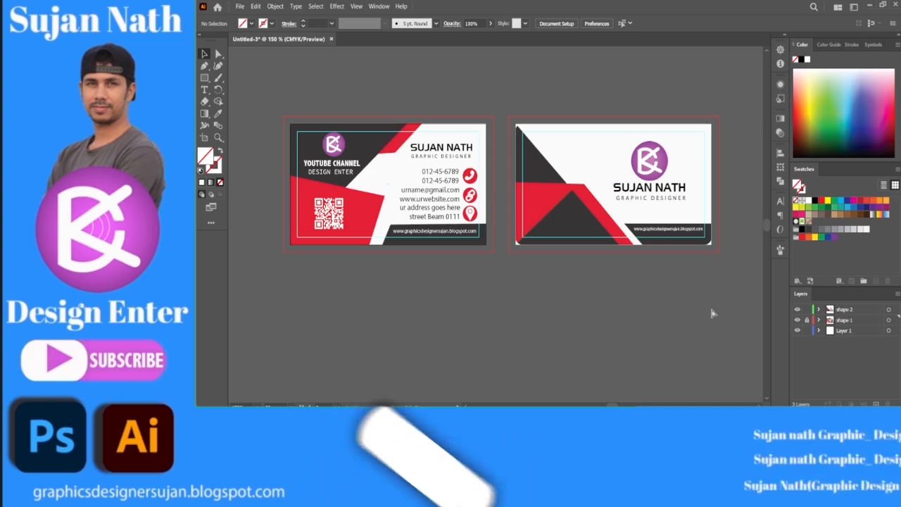
pyautogui.hotkey('ctrl', 'z')
pyautogui.hotkey('ctrl', 'z')
pyautogui.moveTo(526, 251); pyautogui.dragTo(543, 294)
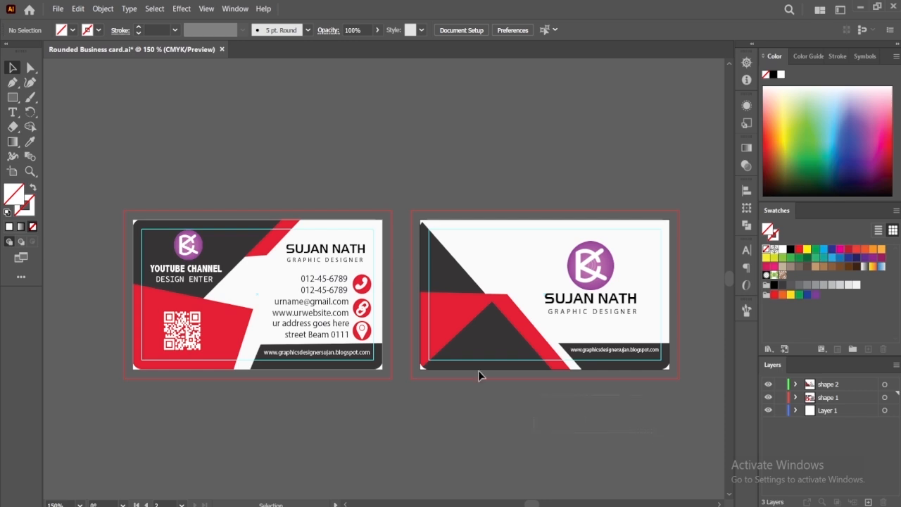
# Select the front card's artwork, collapse the shape 1 layer, and hide the shape 2 layer.
pyautogui.hotkey('ctrl', 'a')
pyautogui.click(169, 126)
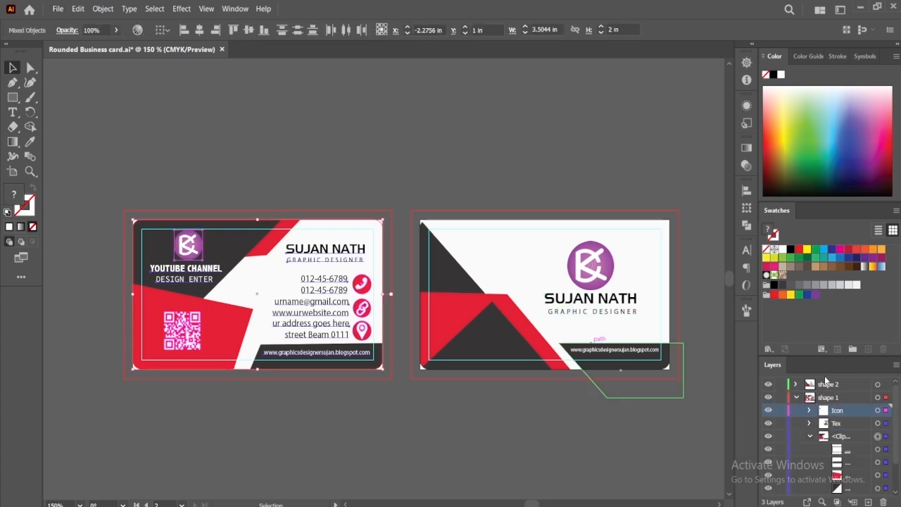
pyautogui.click(797, 398)
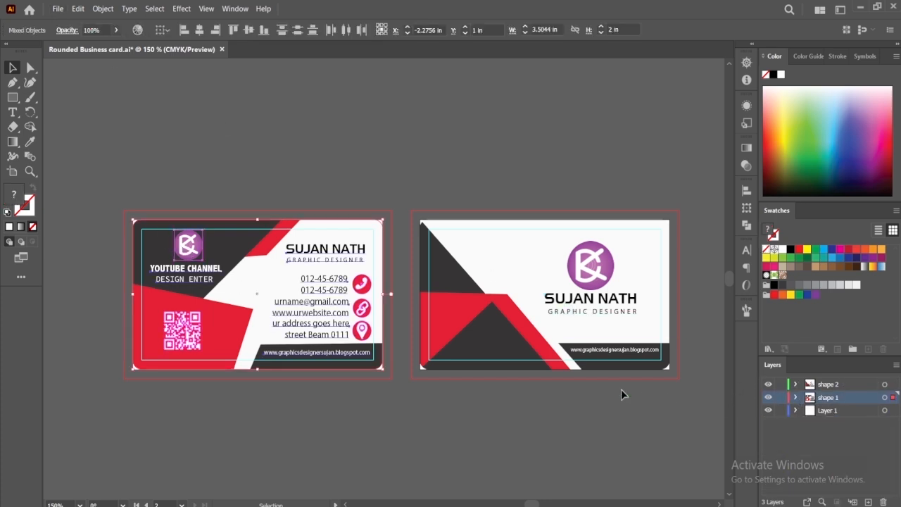
pyautogui.click(768, 385)
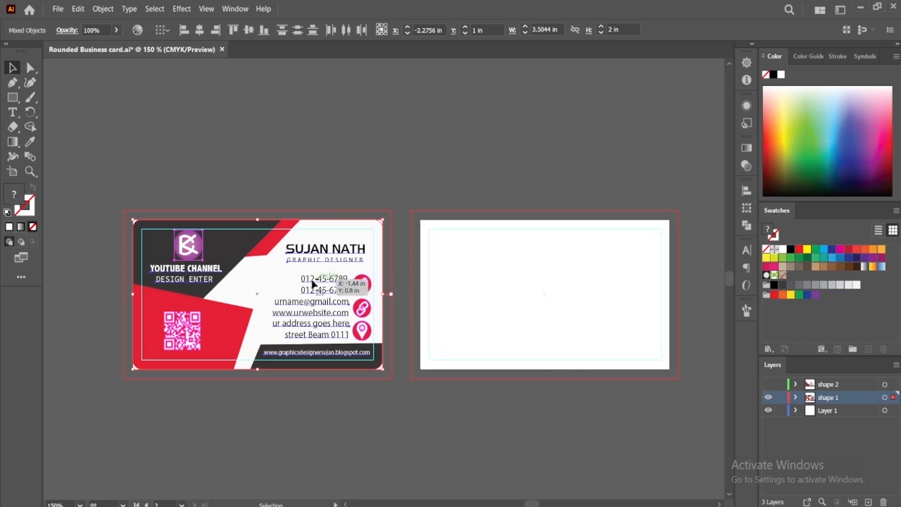
# Start exporting the front card with Export As and set the file format to PNG.
pyautogui.moveTo(244, 209); pyautogui.dragTo(378, 229)
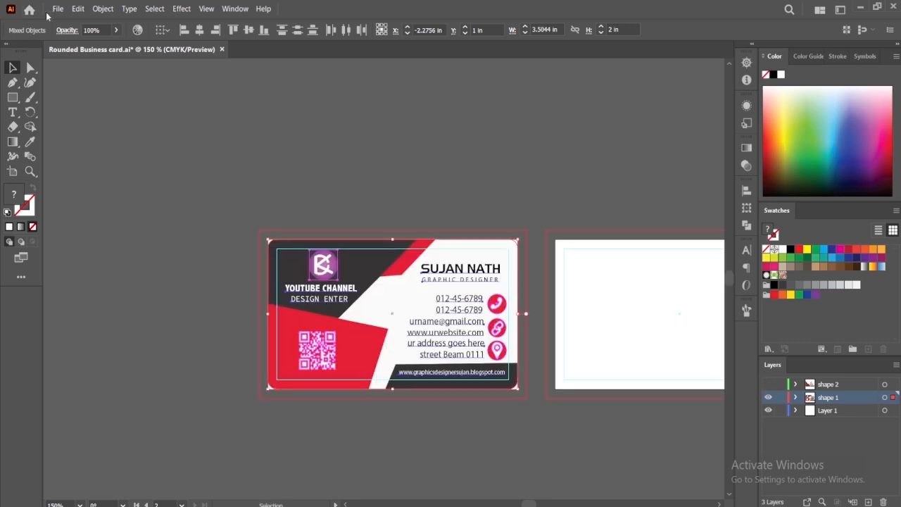
pyautogui.click(57, 9)
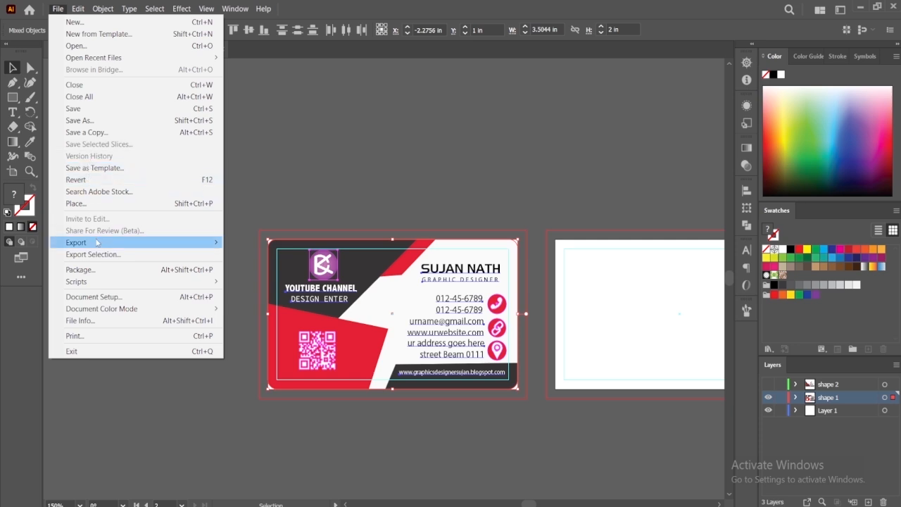
pyautogui.moveTo(113, 245)
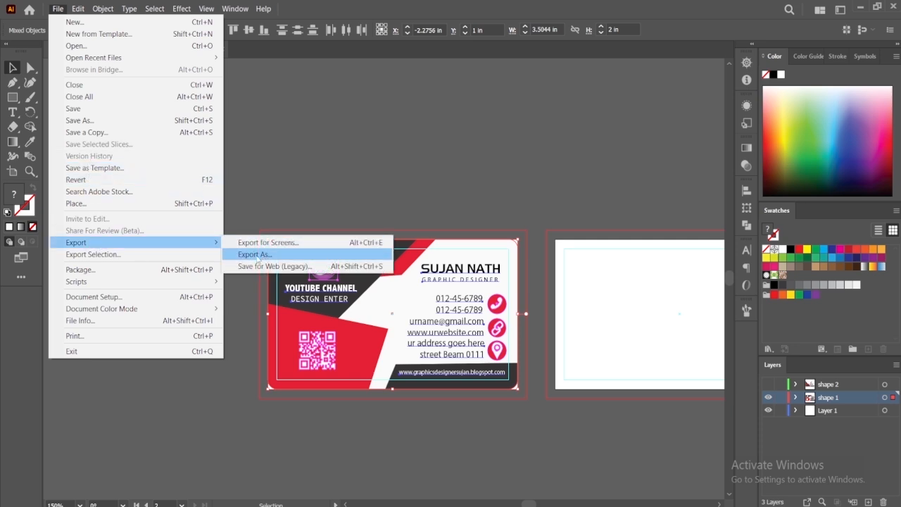
pyautogui.click(258, 258)
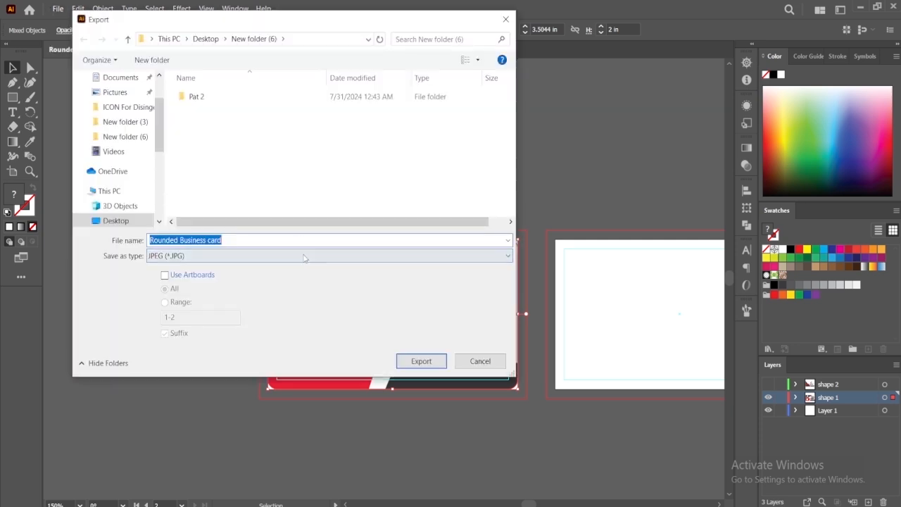
pyautogui.click(484, 259)
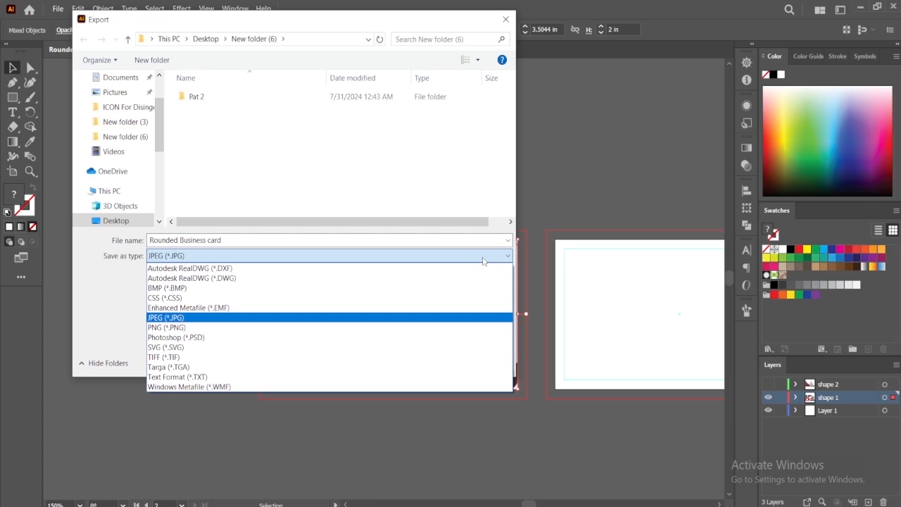
pyautogui.click(447, 328)
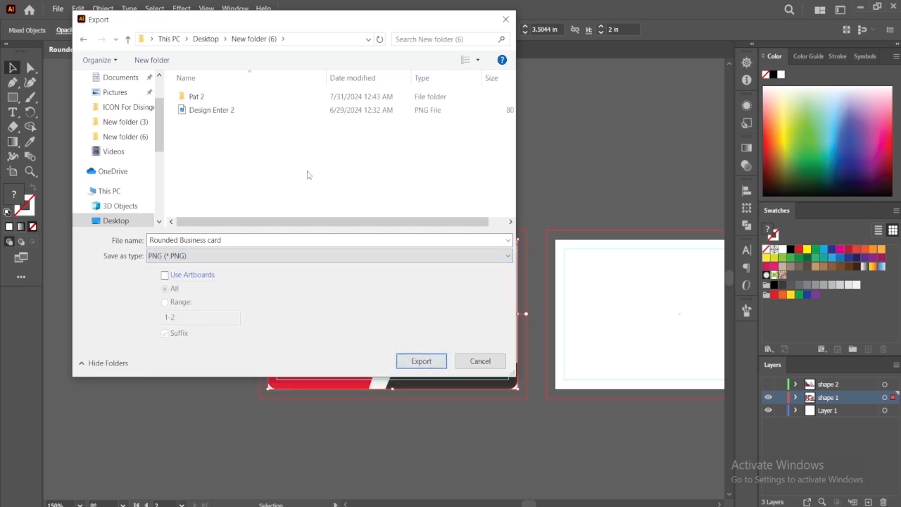
# Choose New folder (3) on the Desktop as the destination and export the PNG as Rounded Business card.
pyautogui.moveTo(161, 147); pyautogui.dragTo(157, 162)
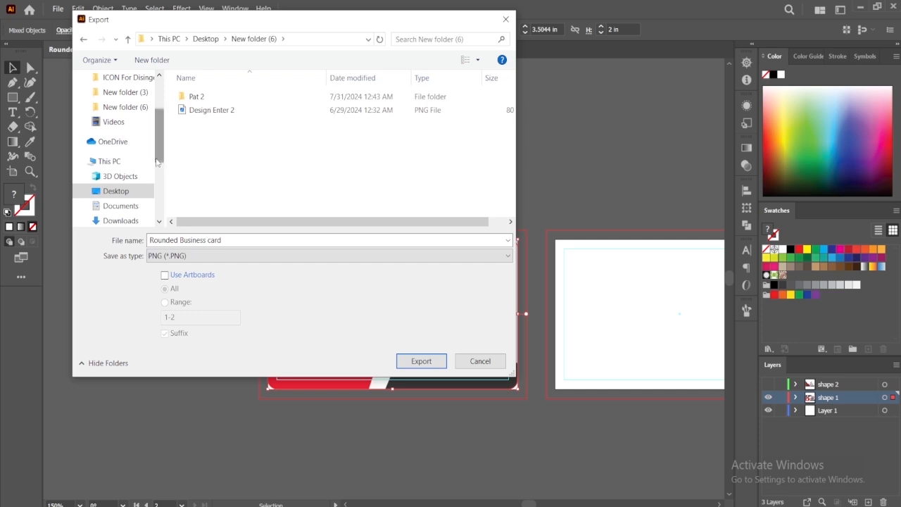
pyautogui.click(139, 193)
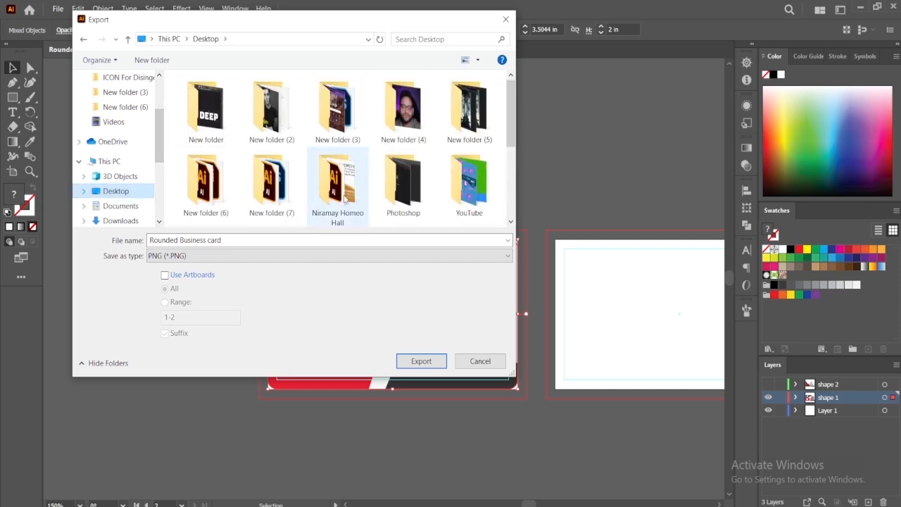
pyautogui.moveTo(508, 125)
pyautogui.mouseDown()
pyautogui.moveTo(507, 154)
pyautogui.moveTo(505, 125)
pyautogui.mouseUp()
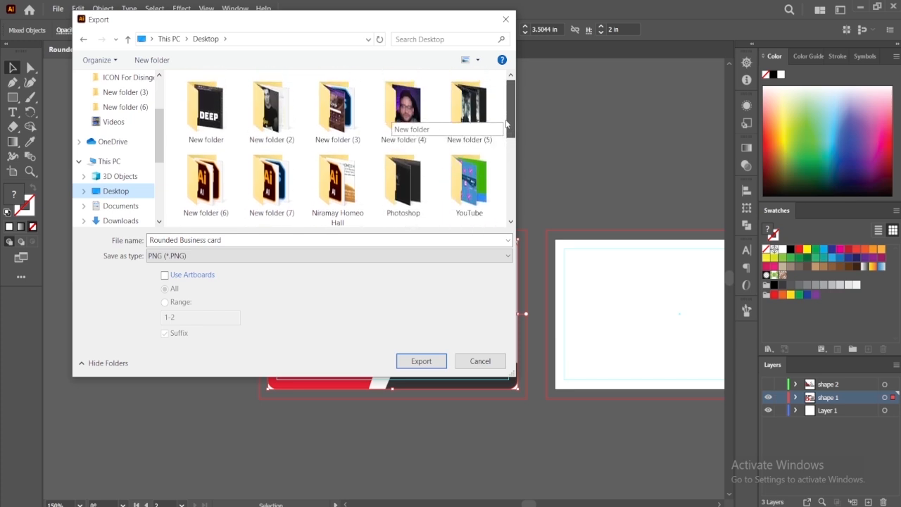
pyautogui.click(360, 130)
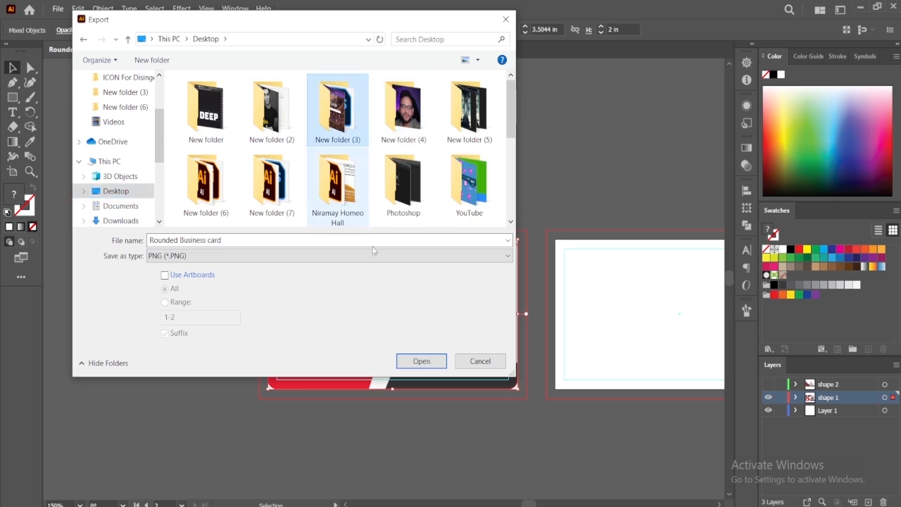
pyautogui.click(412, 360)
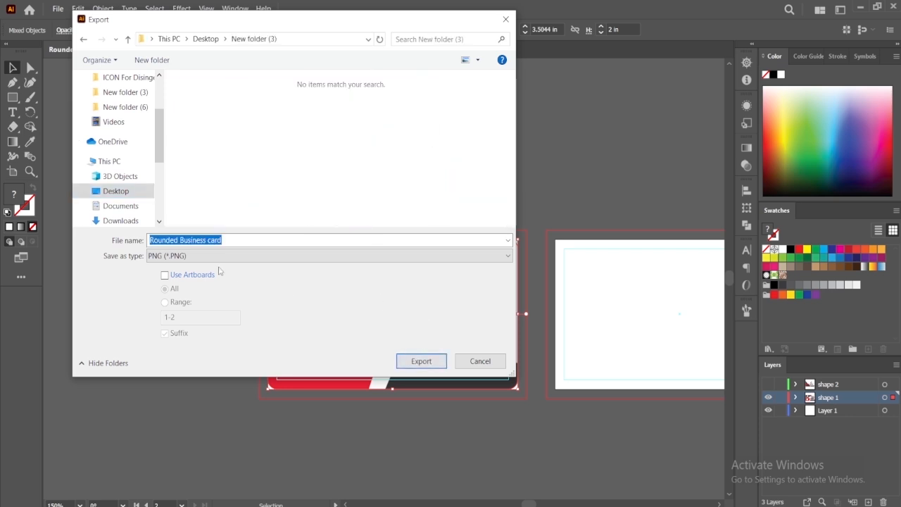
pyautogui.click(419, 362)
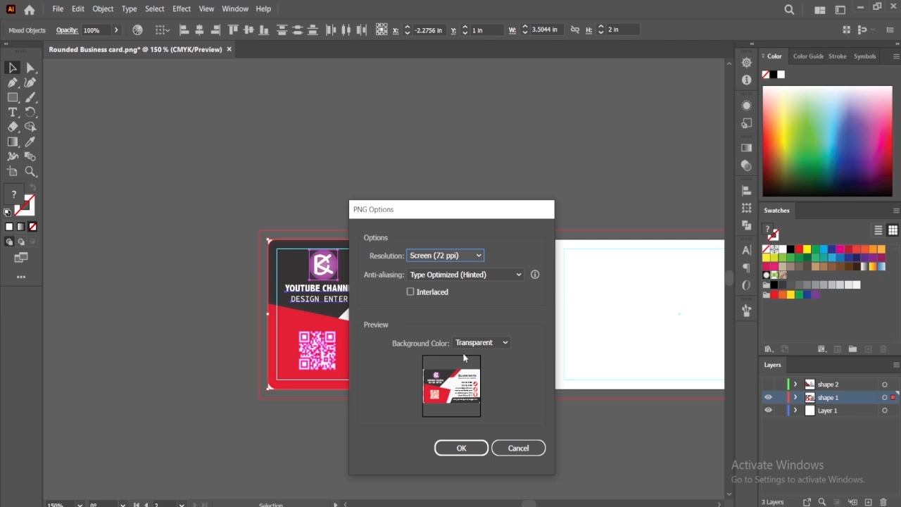
# Open the resolution choices for the PNG export.
pyautogui.click(480, 255)
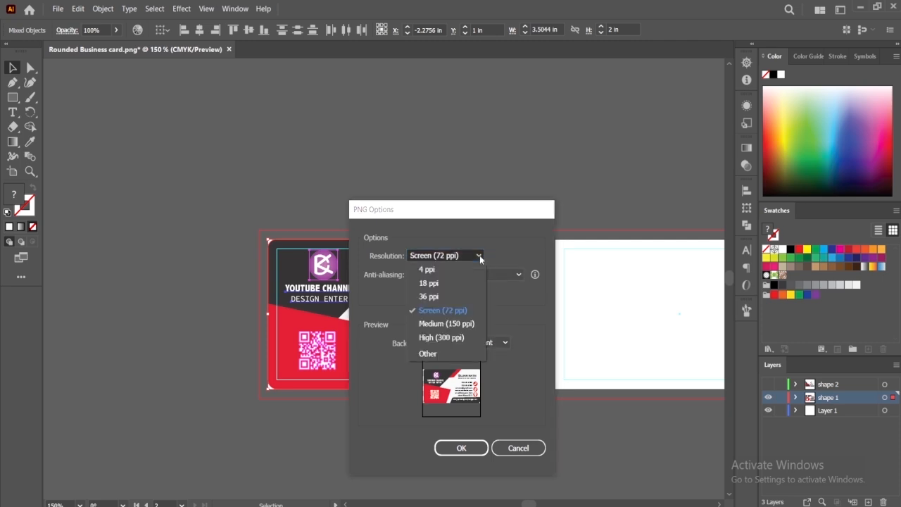